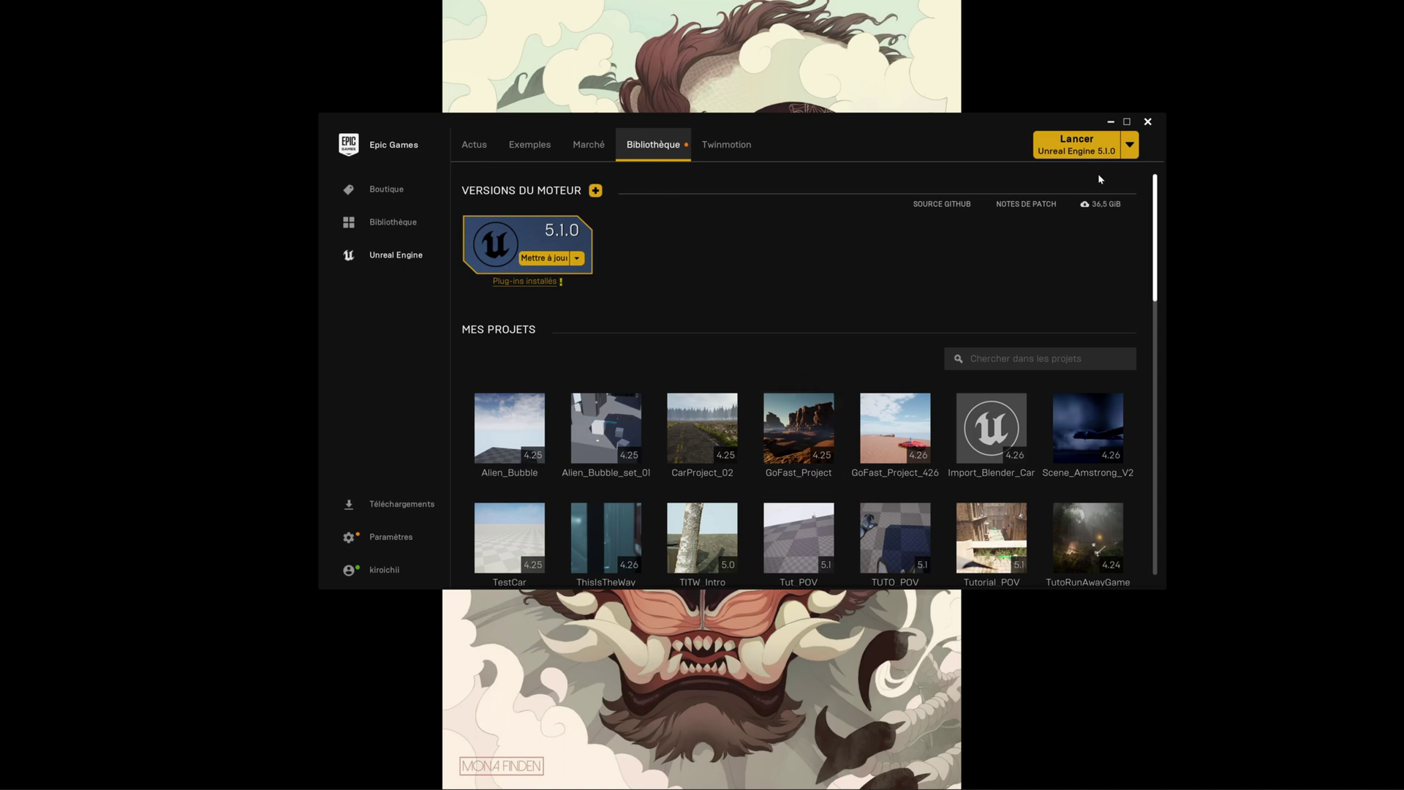
- Launch Unreal Engine 5.1.0, create a blank Film / Video & Live Events project named TUTO_POV_ACTION, and update its project file
left_click(1085, 149)
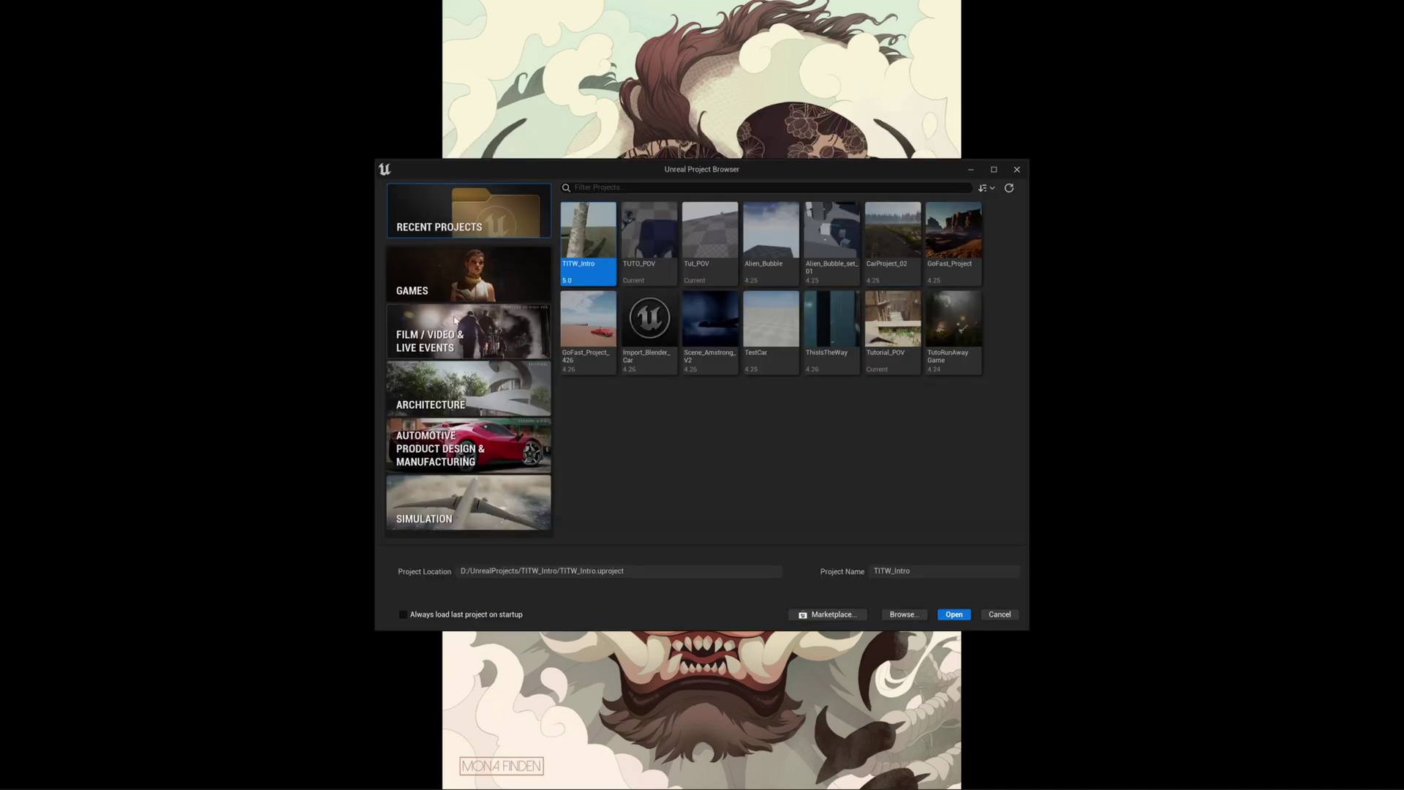
left_click(471, 331)
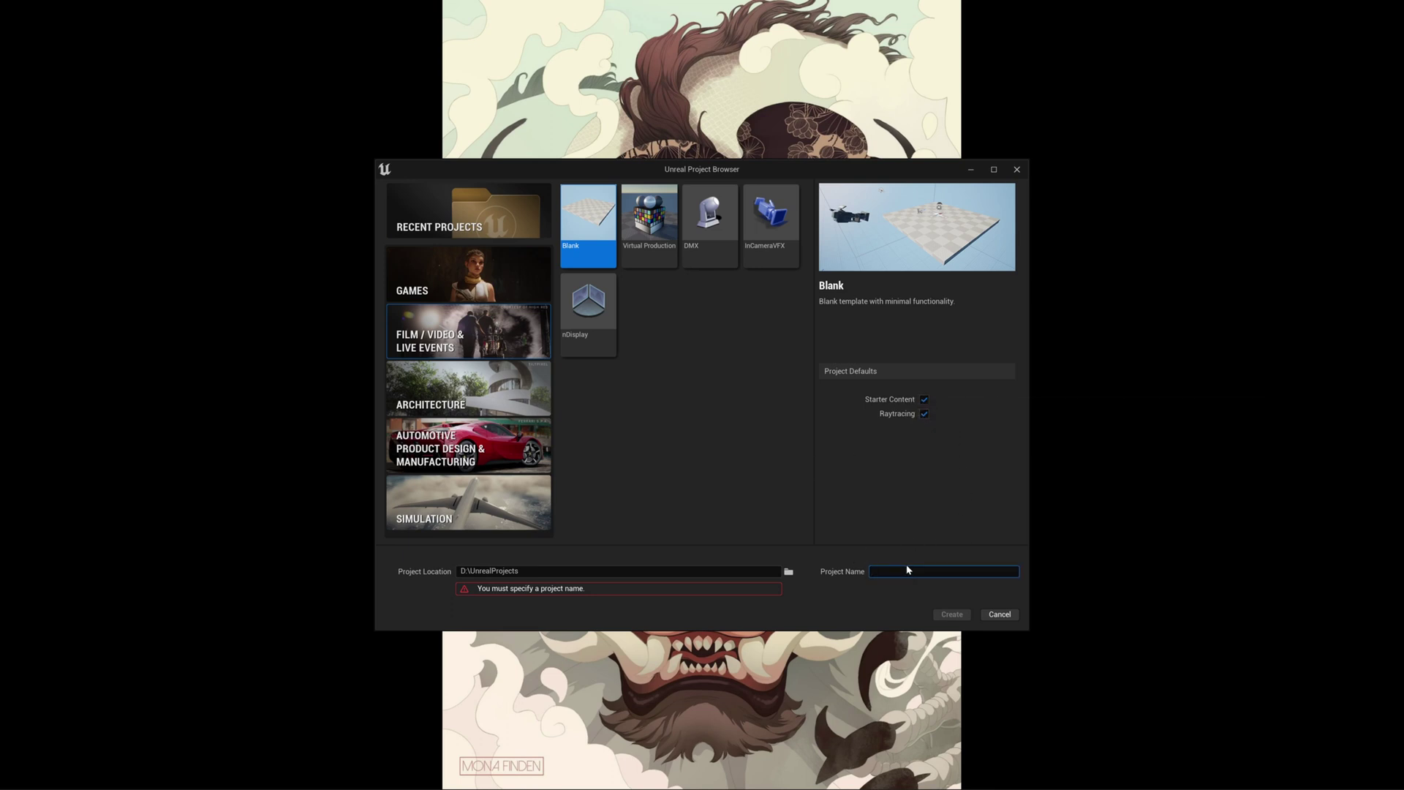
type("TUTO_")
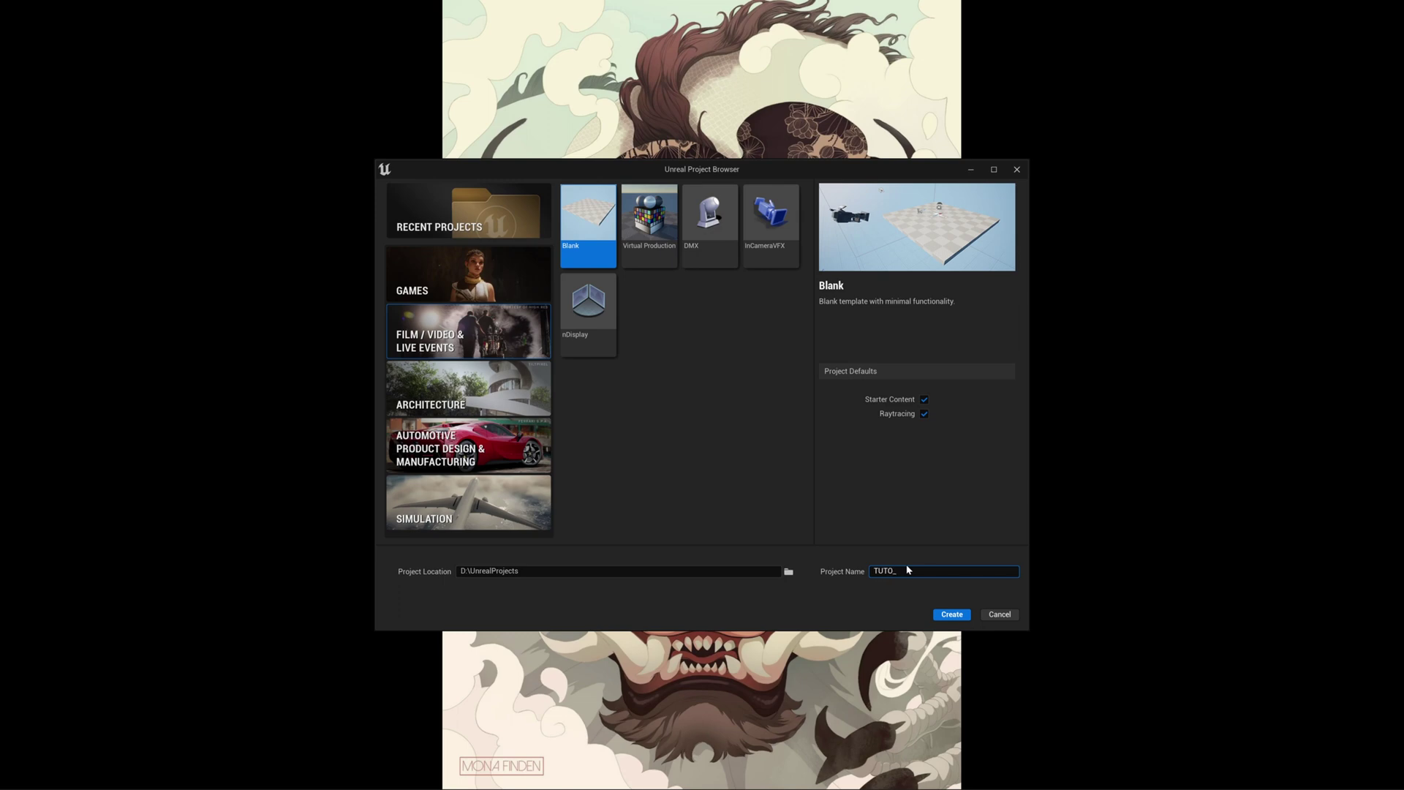
type("POV_ACTION")
left_click(954, 616)
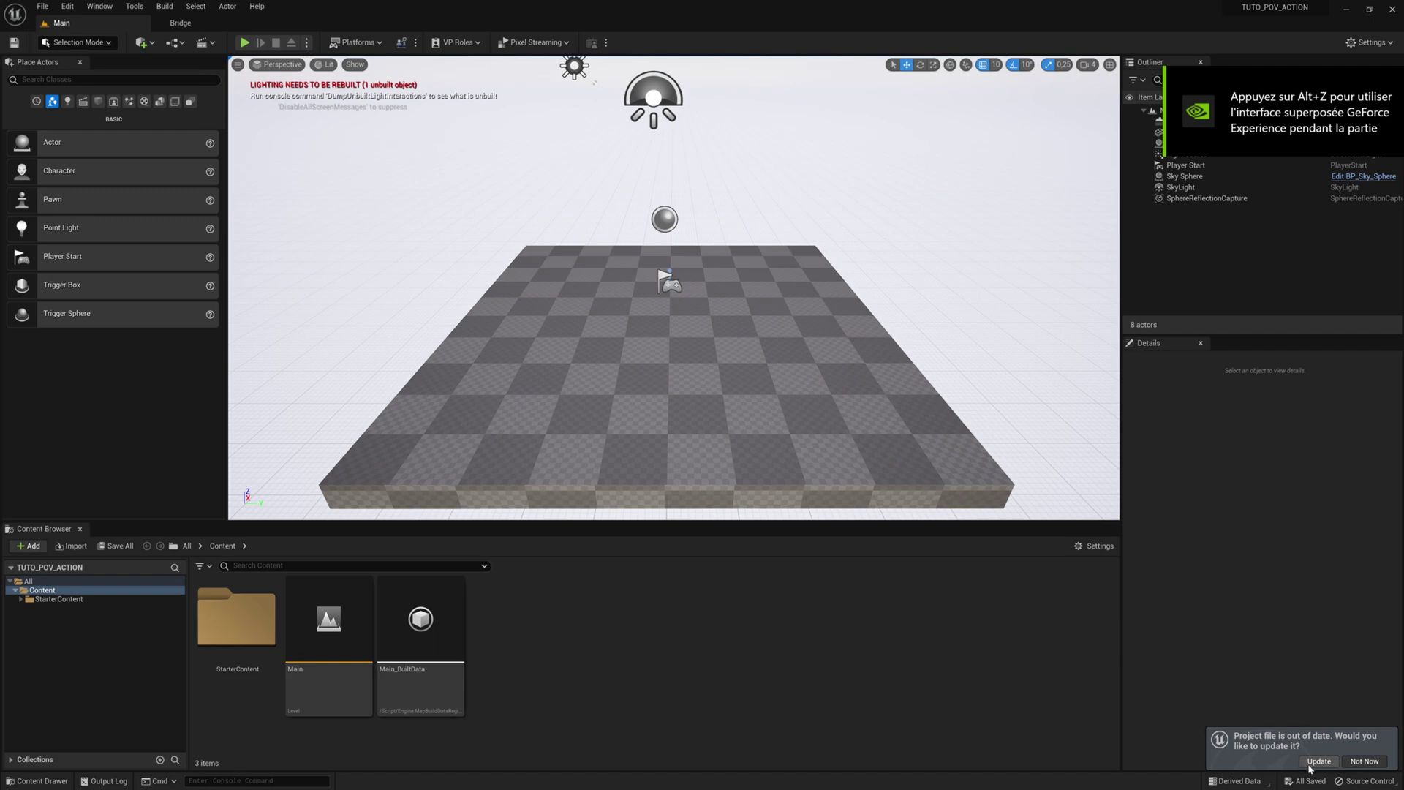
left_click(1319, 761)
- Delete the InstancedFoliageActor, Player Start and SphereReflectionCapture actors from the Main level
key("s")
right_click_drag(673, 287, 677, 269)
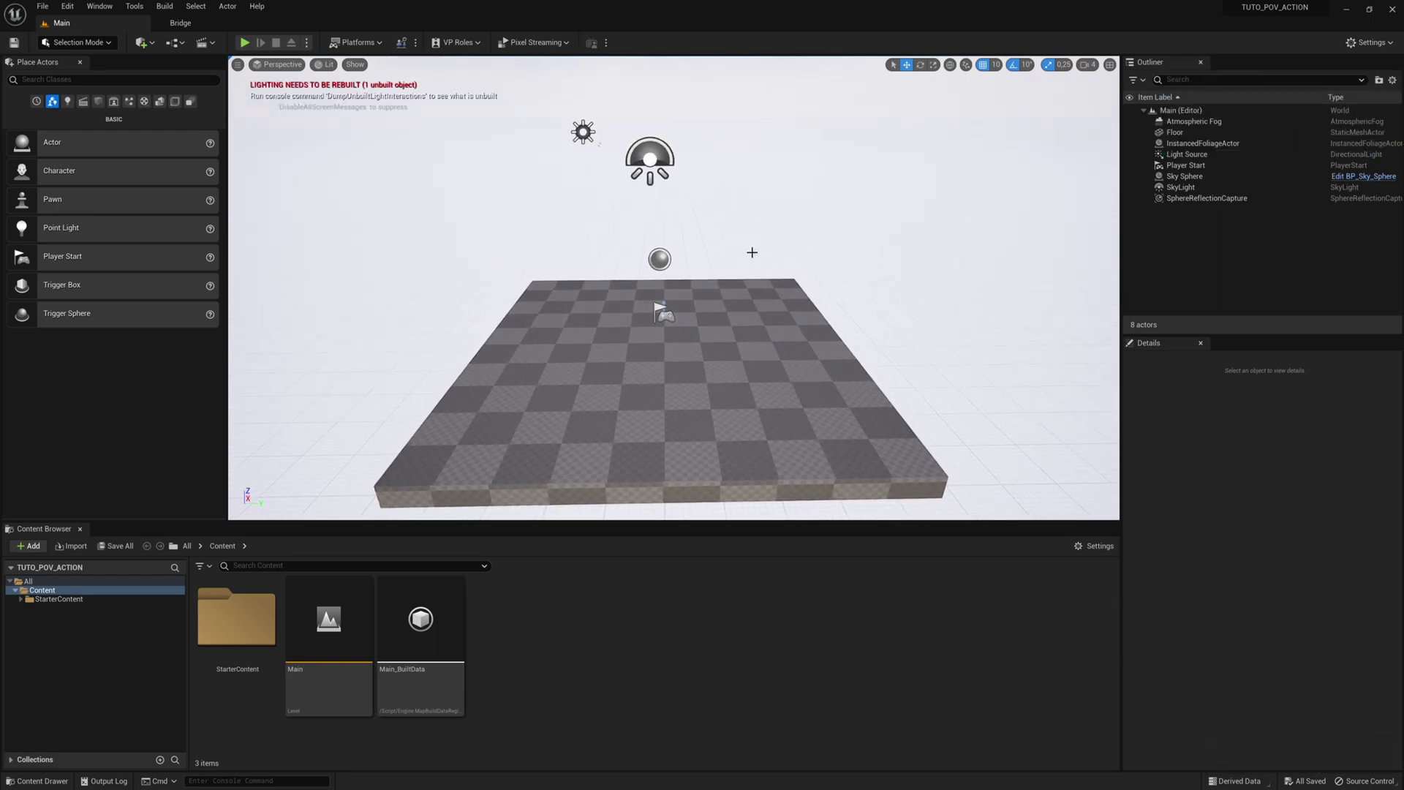
left_click(1201, 145)
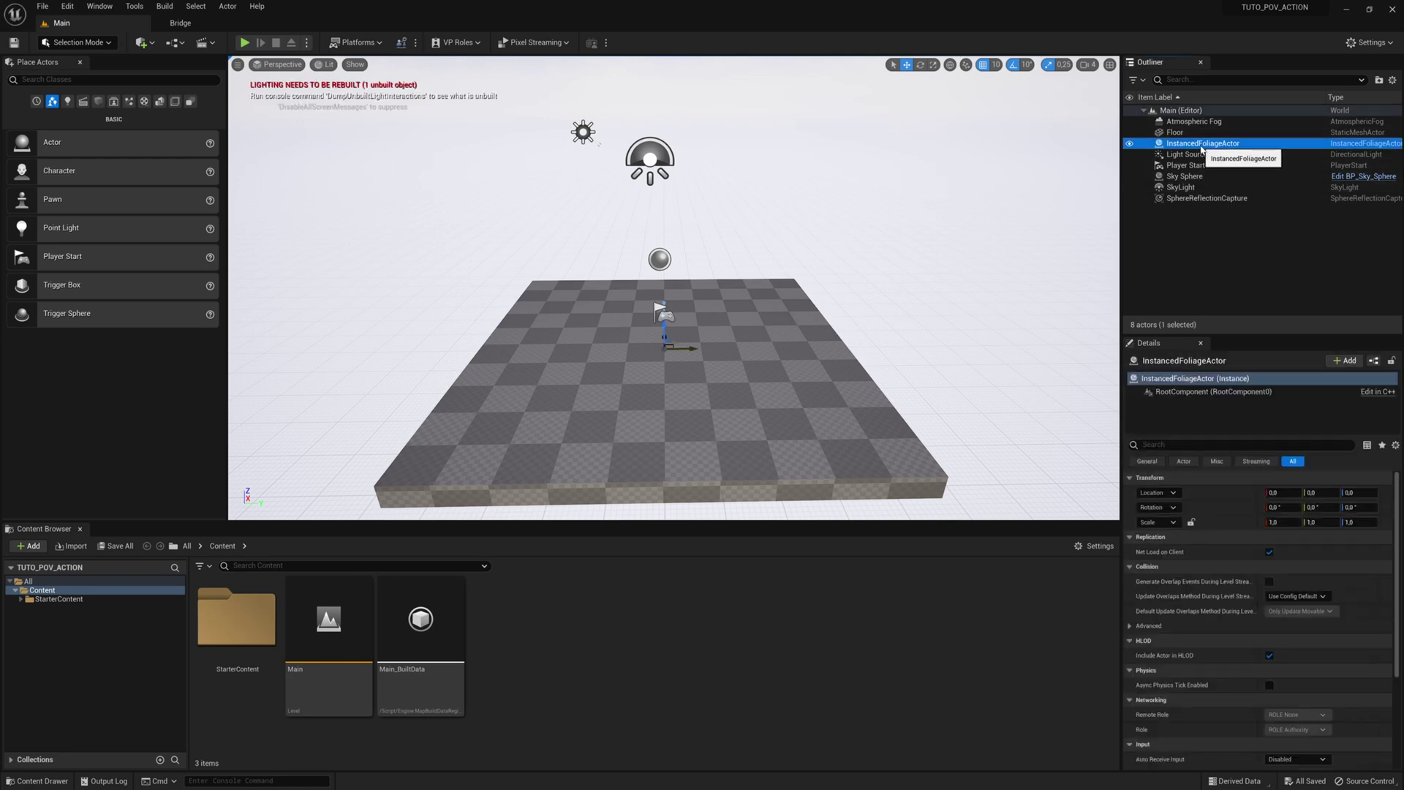
key("Delete")
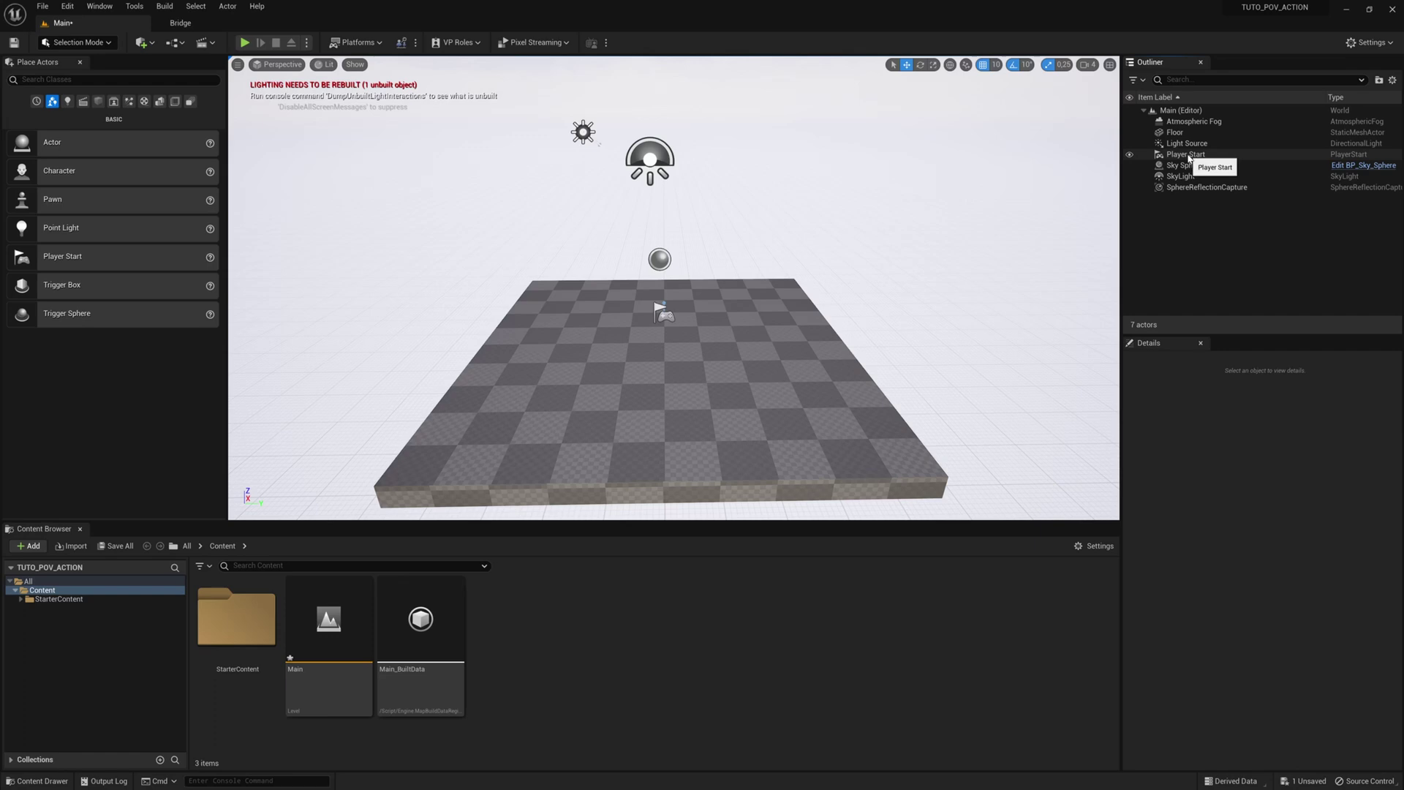
left_click(1188, 156)
key("Delete")
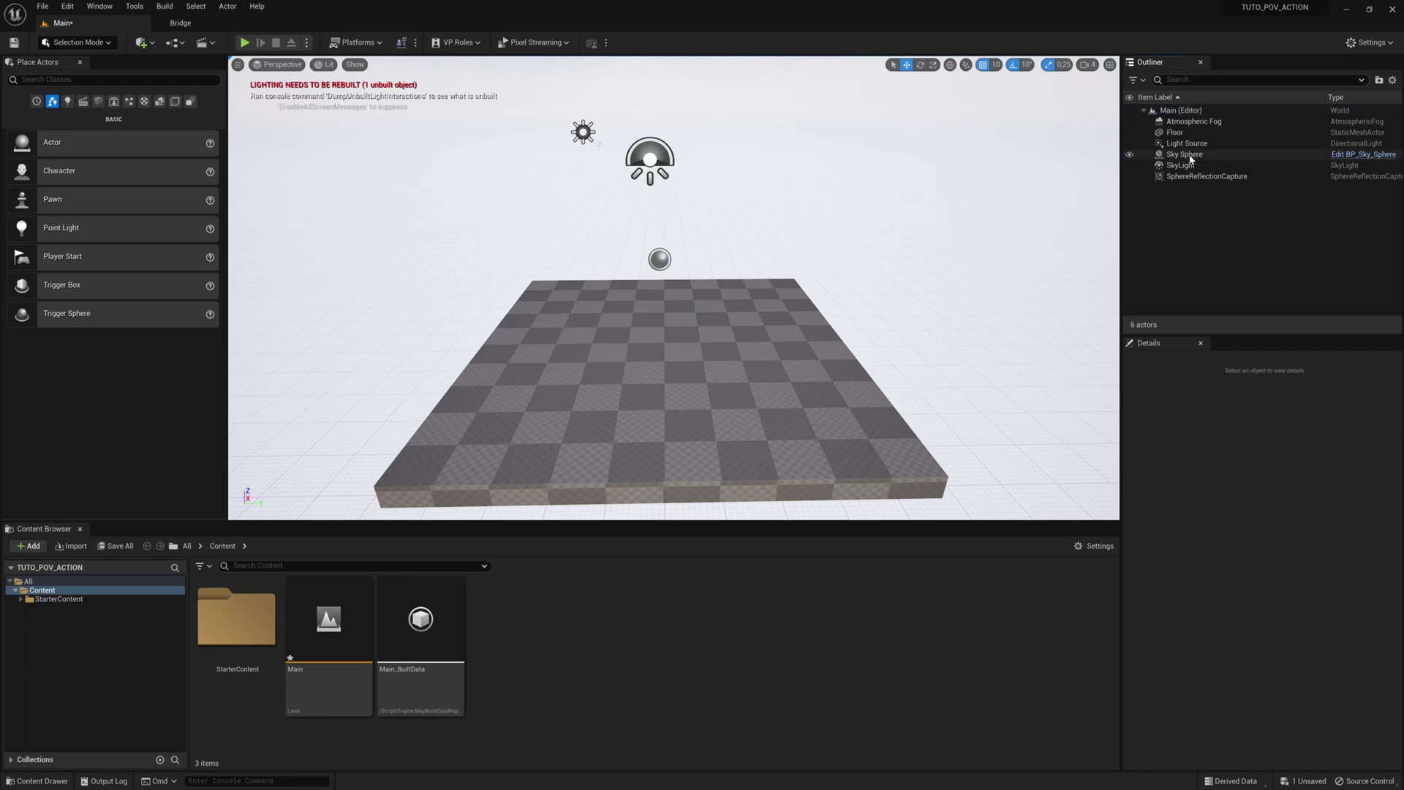
left_click(1200, 177)
key("Delete")
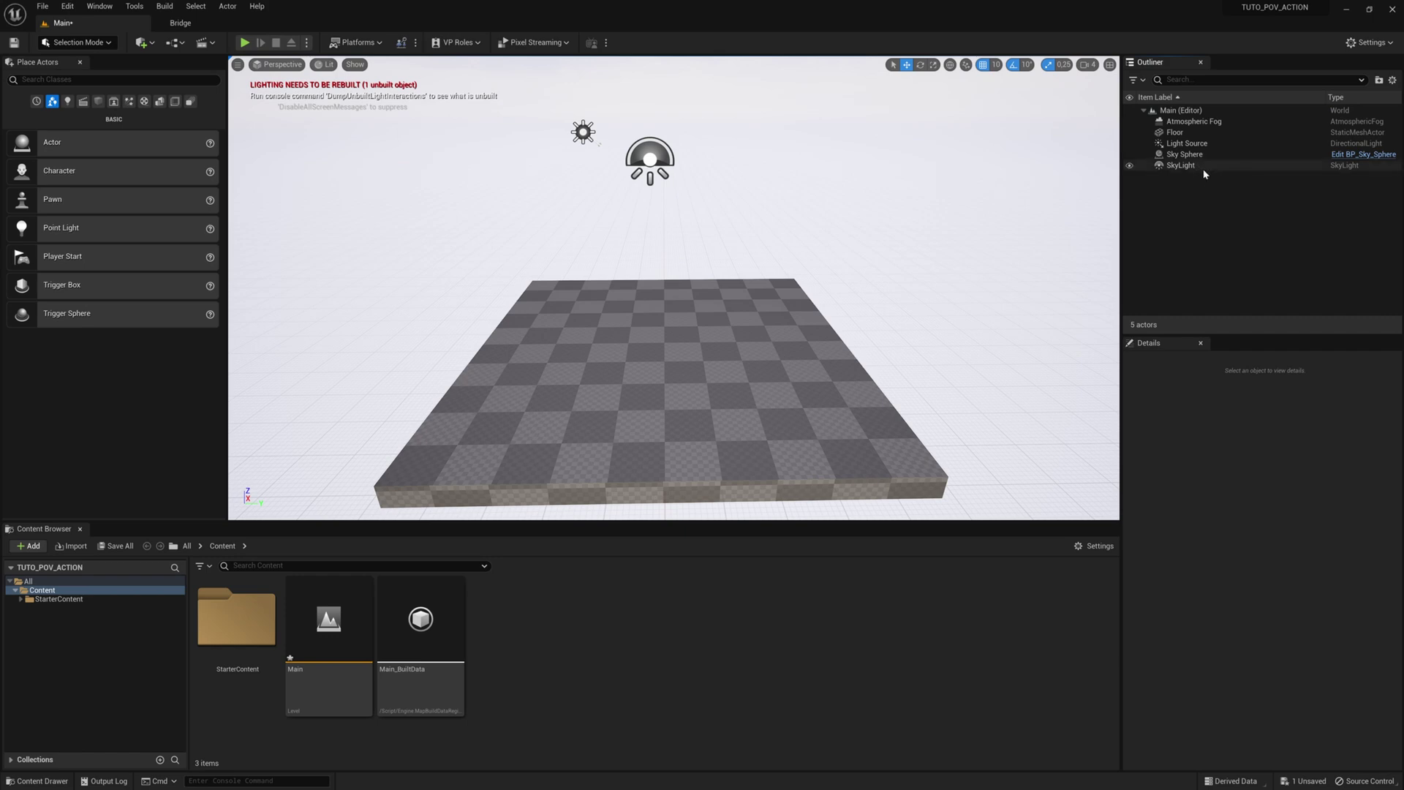
- Check the mobility setting of the Light Source directional light
left_click(1190, 144)
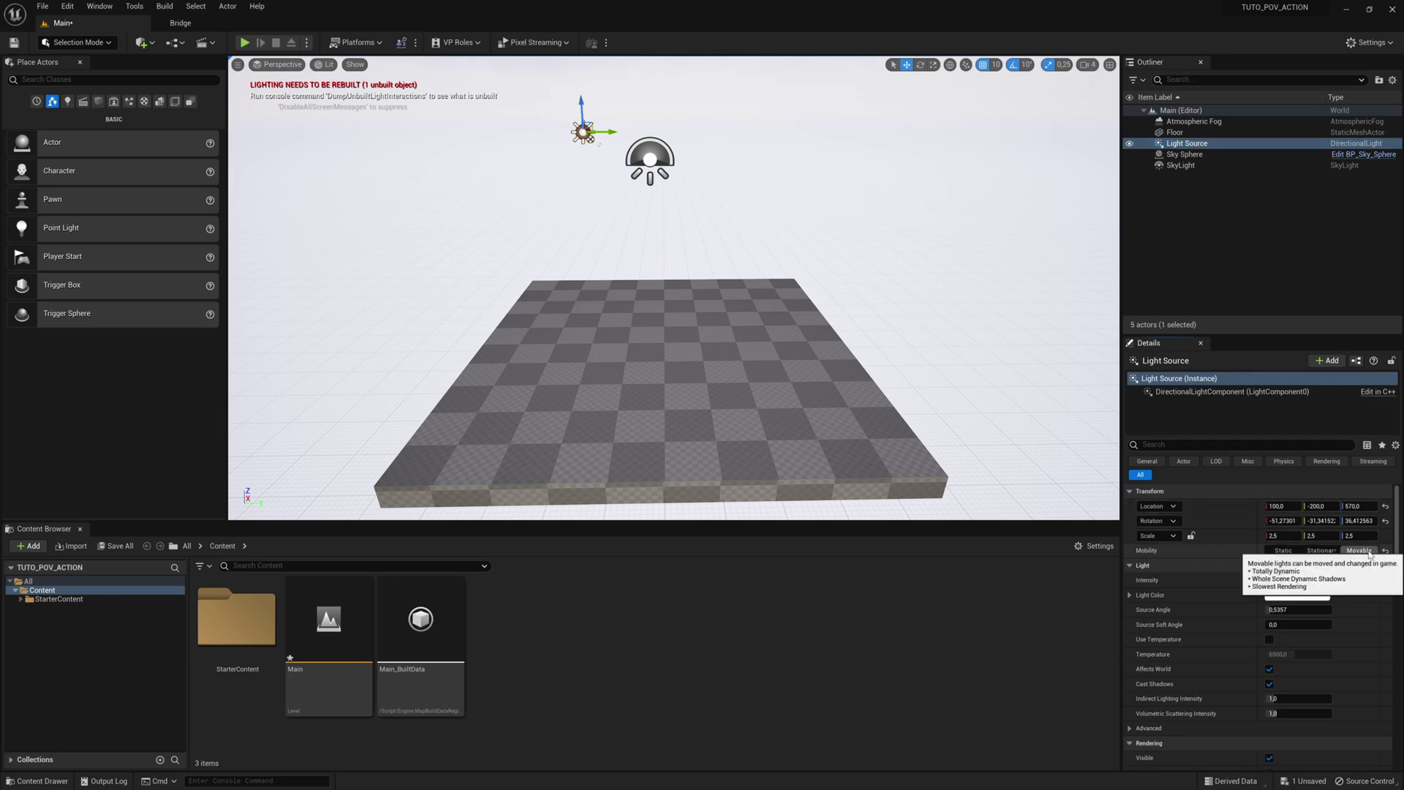
left_click(1233, 254)
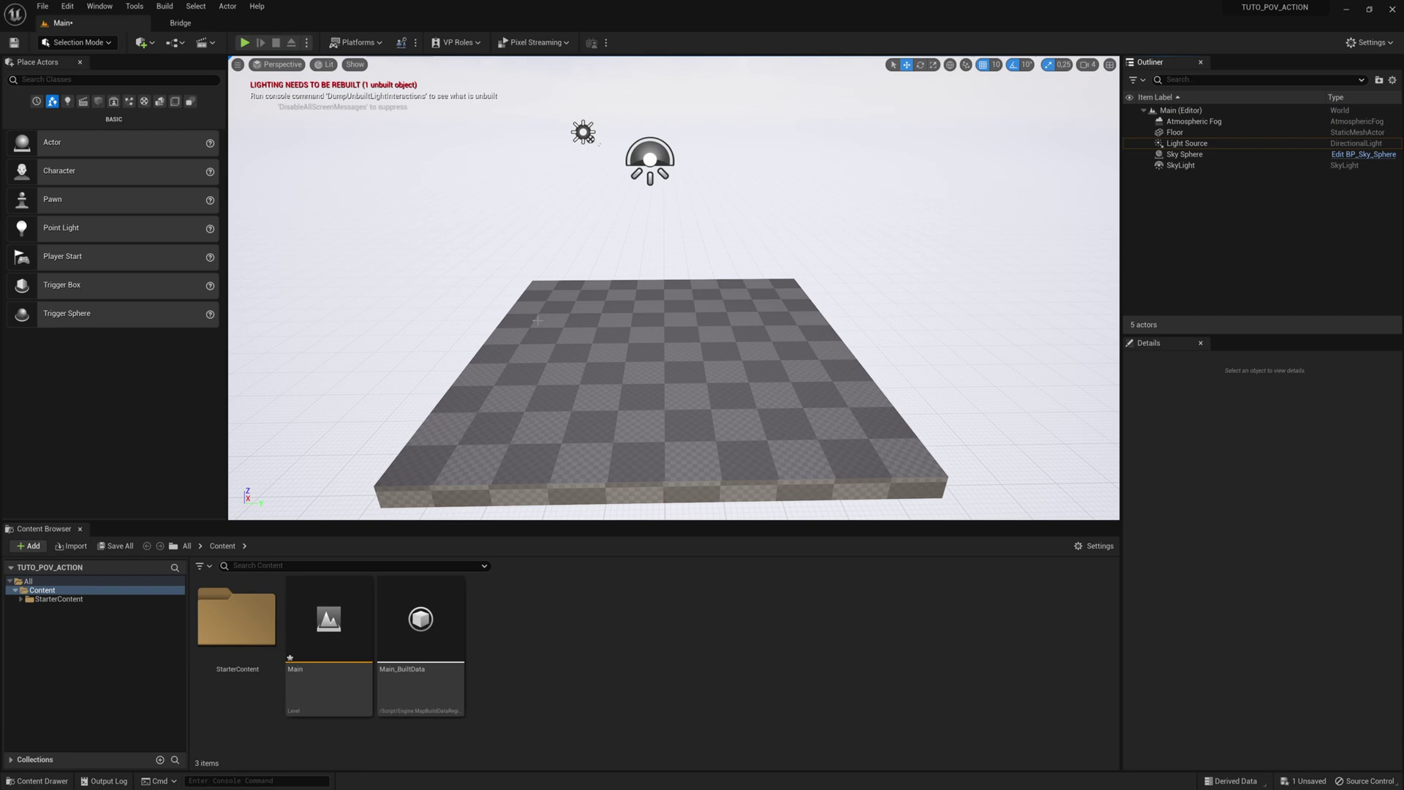
mouse_move(537, 321)
right_mouse_down()
mouse_move(537, 409)
mouse_move(621, 395)
mouse_move(687, 307)
mouse_move(709, 314)
mouse_move(537, 320)
right_mouse_up()
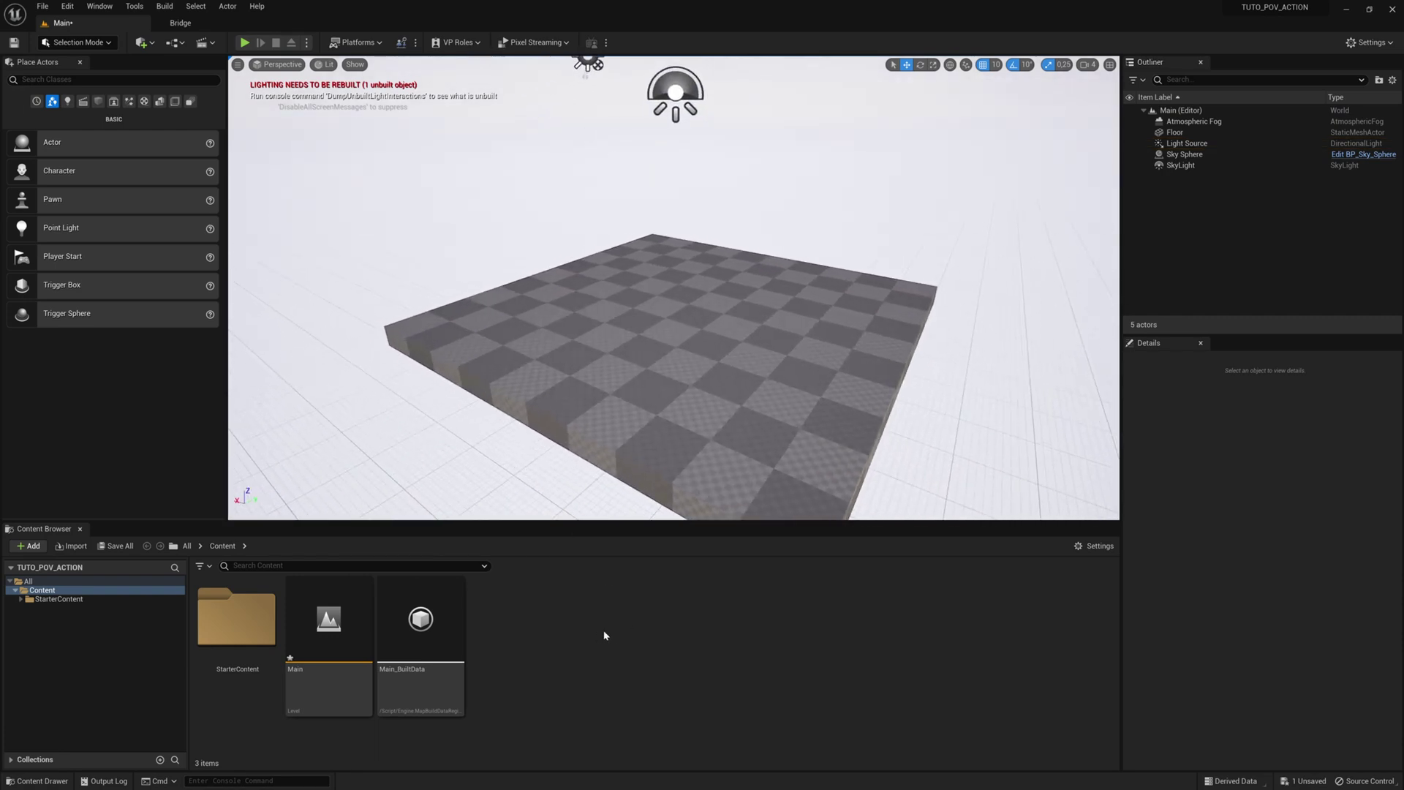
- Add the Third Person blueprint content pack to the project
left_click(32, 548)
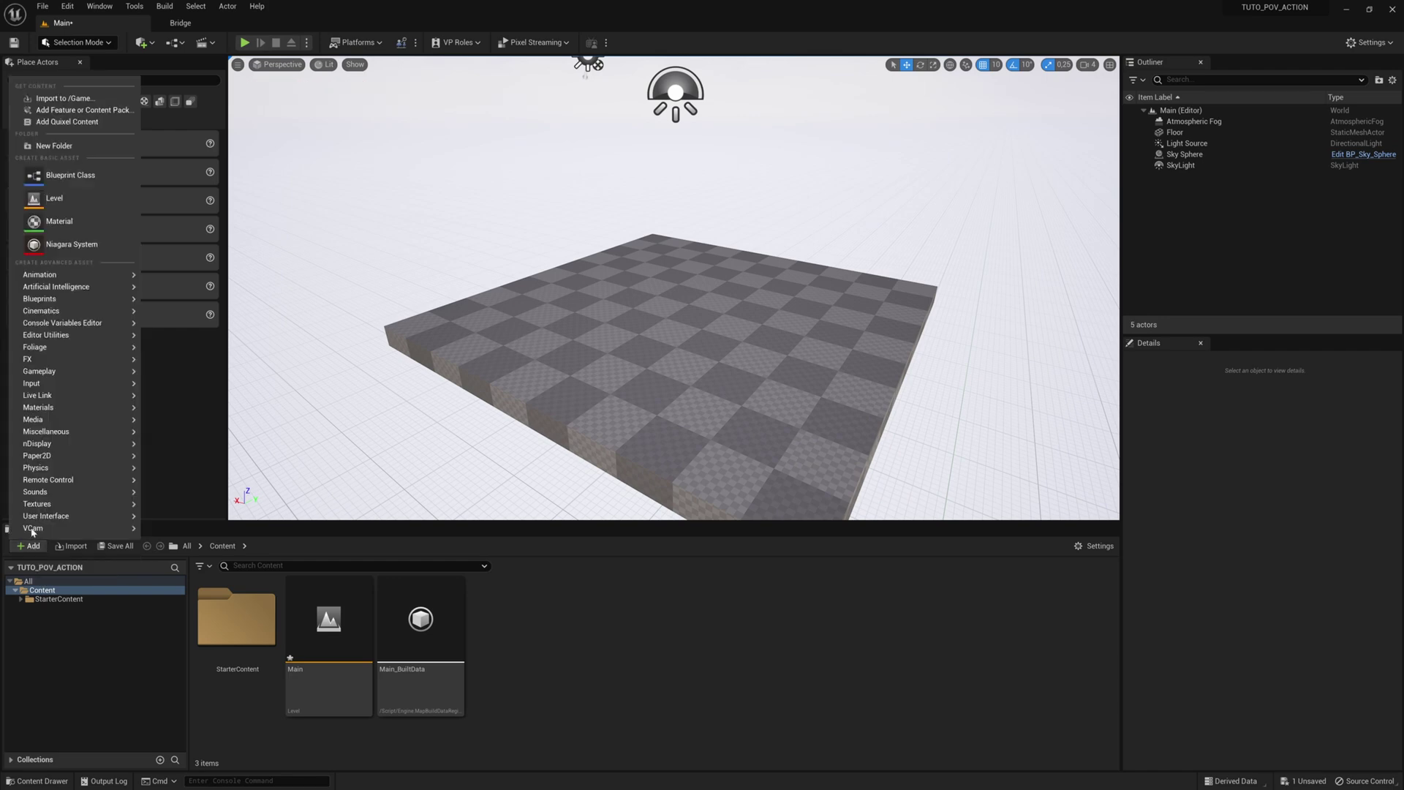
left_click(89, 112)
left_click(544, 343)
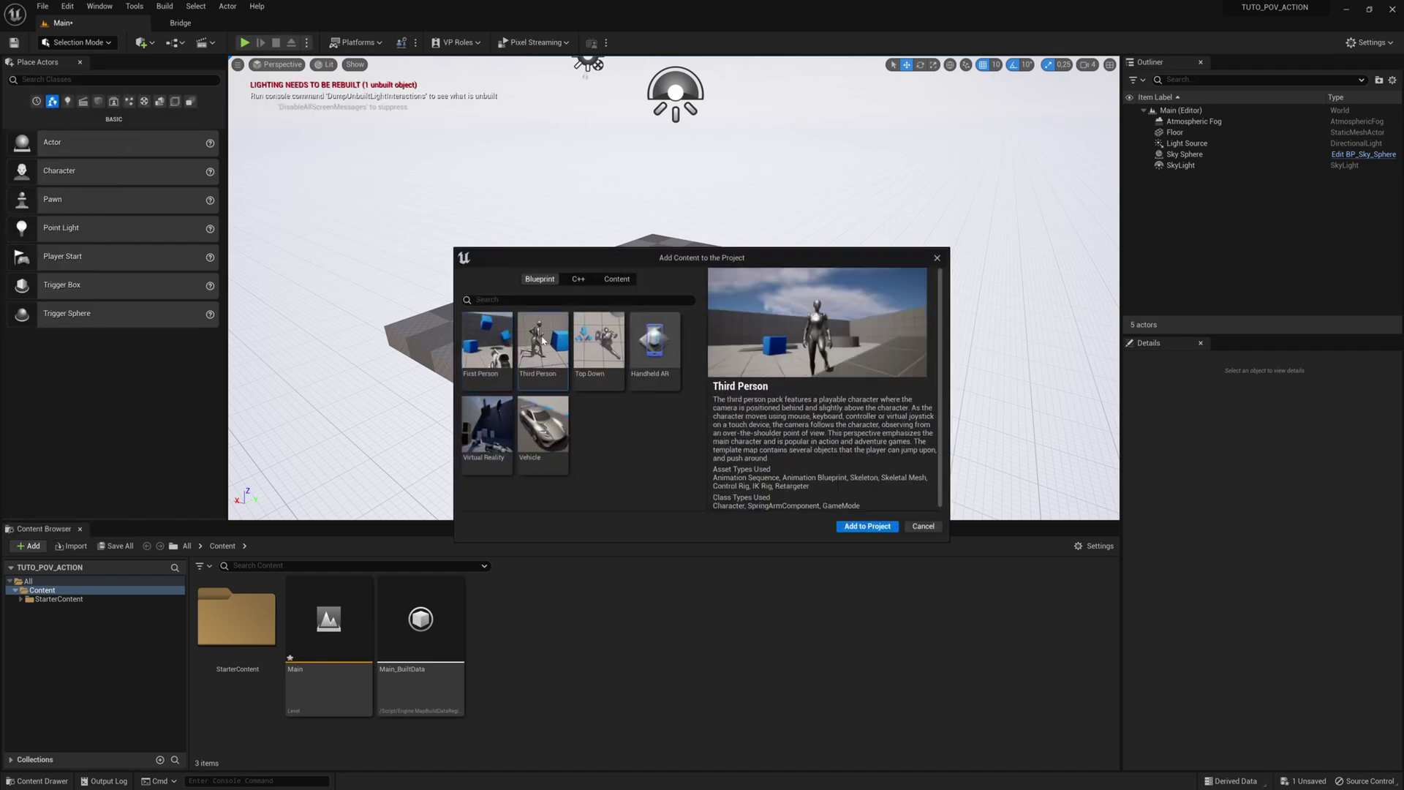
left_click(861, 528)
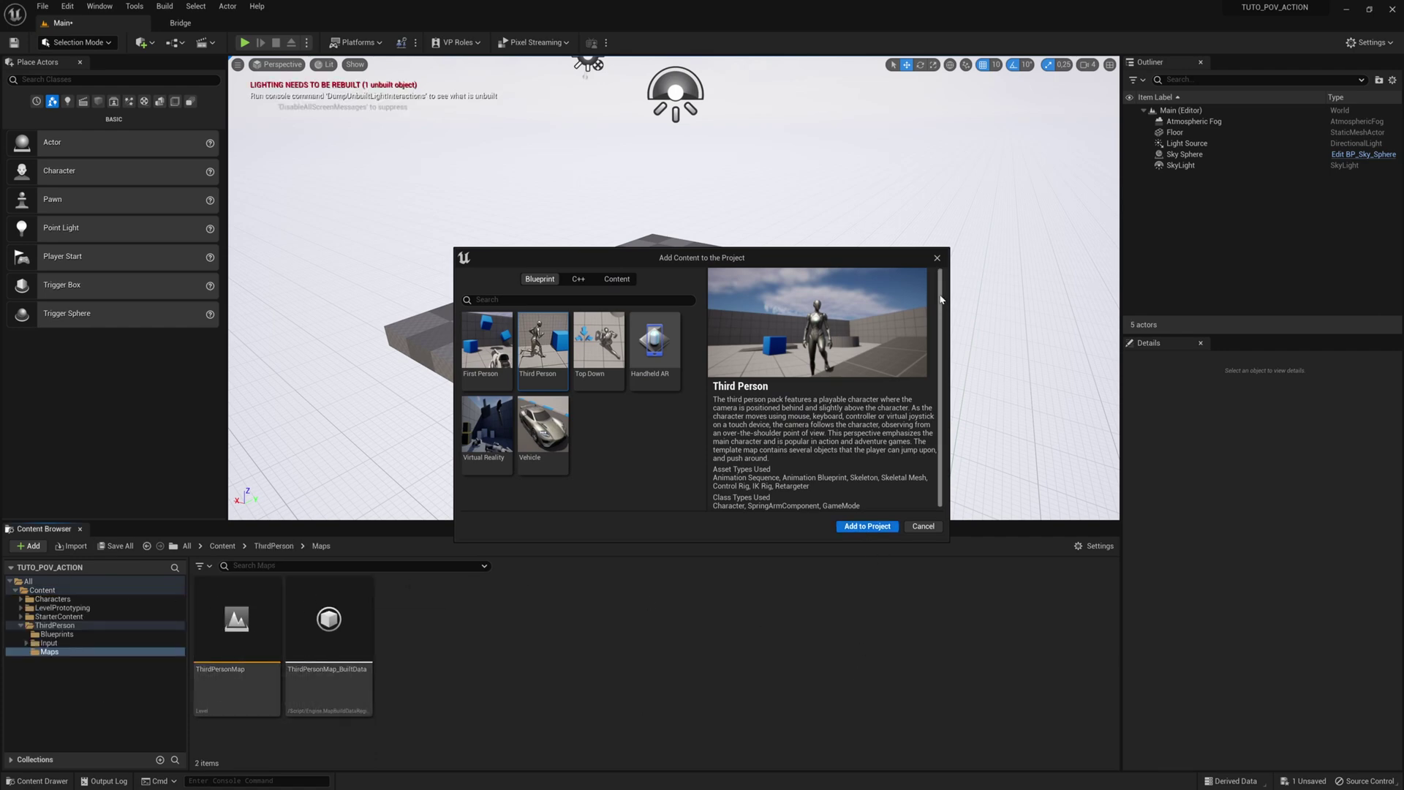
left_click(936, 258)
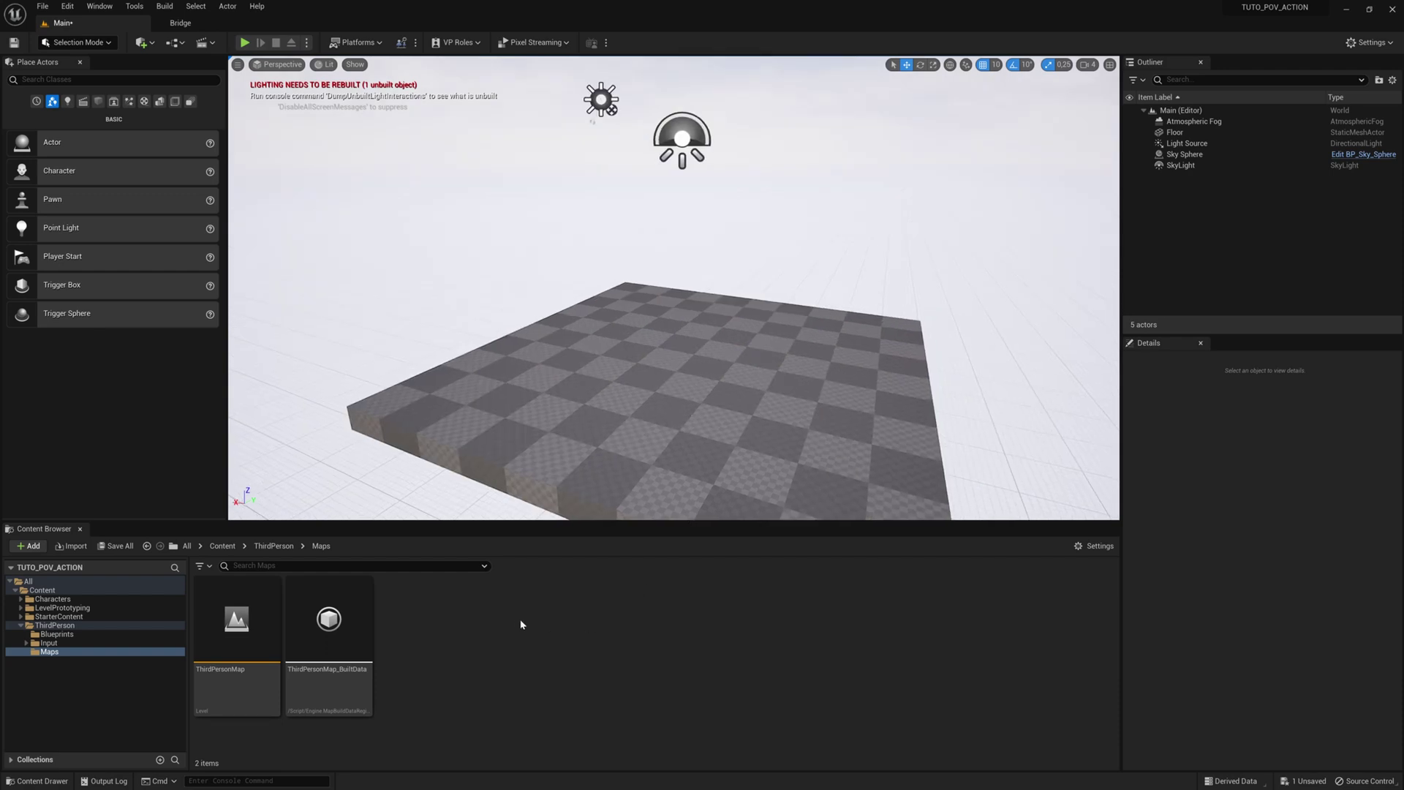
- Start adding a level sequence and create a folder named CINEMATICS inside Content for it
left_click(212, 44)
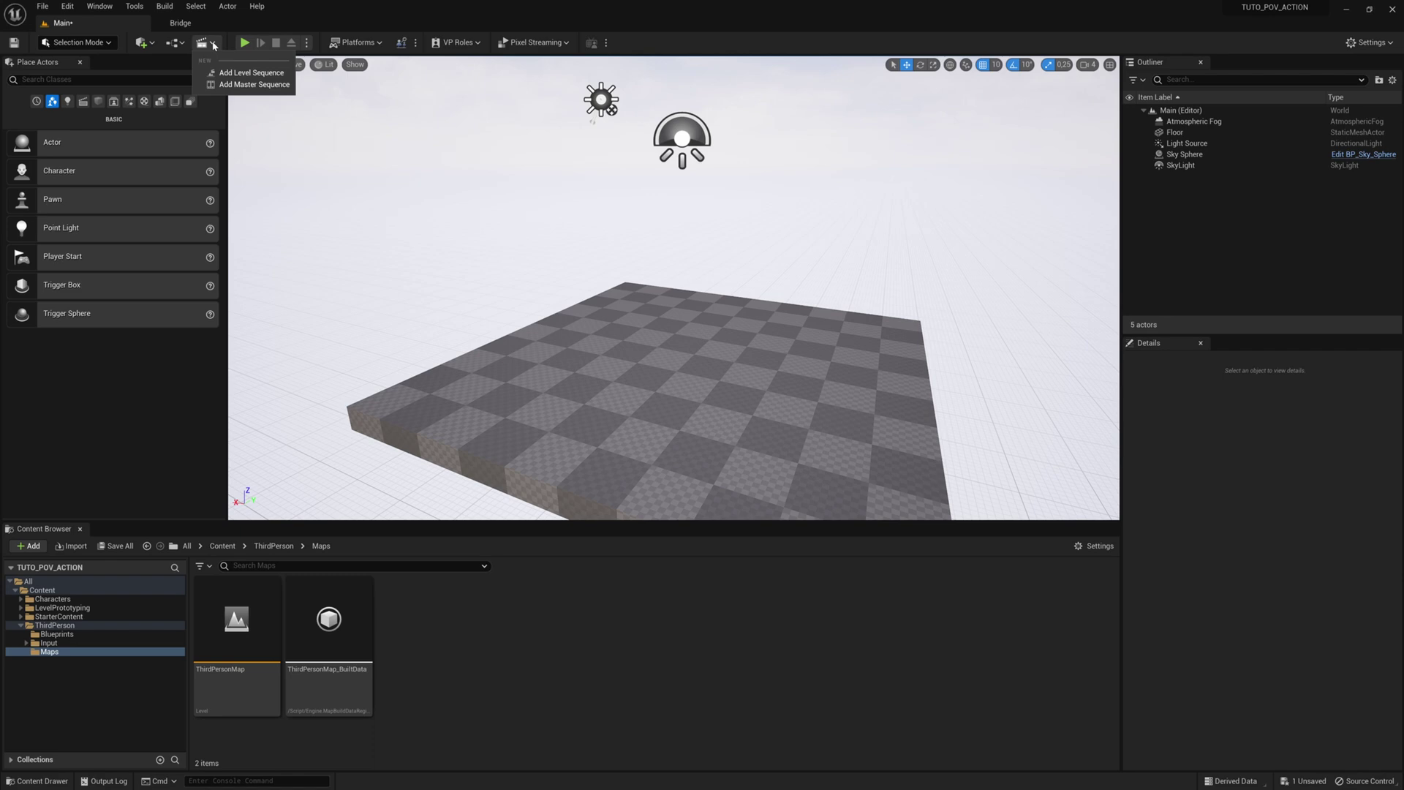
left_click(251, 73)
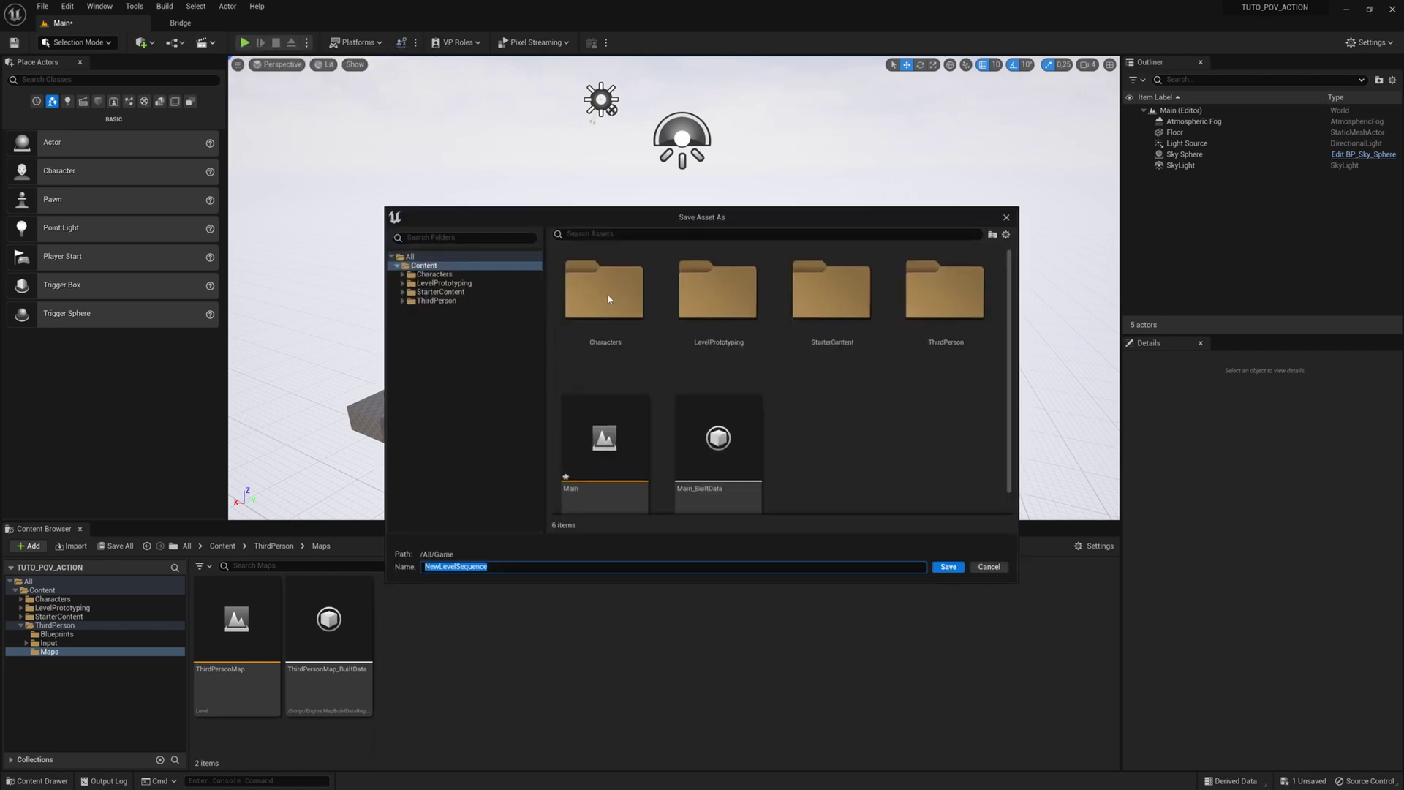
right_click(840, 401)
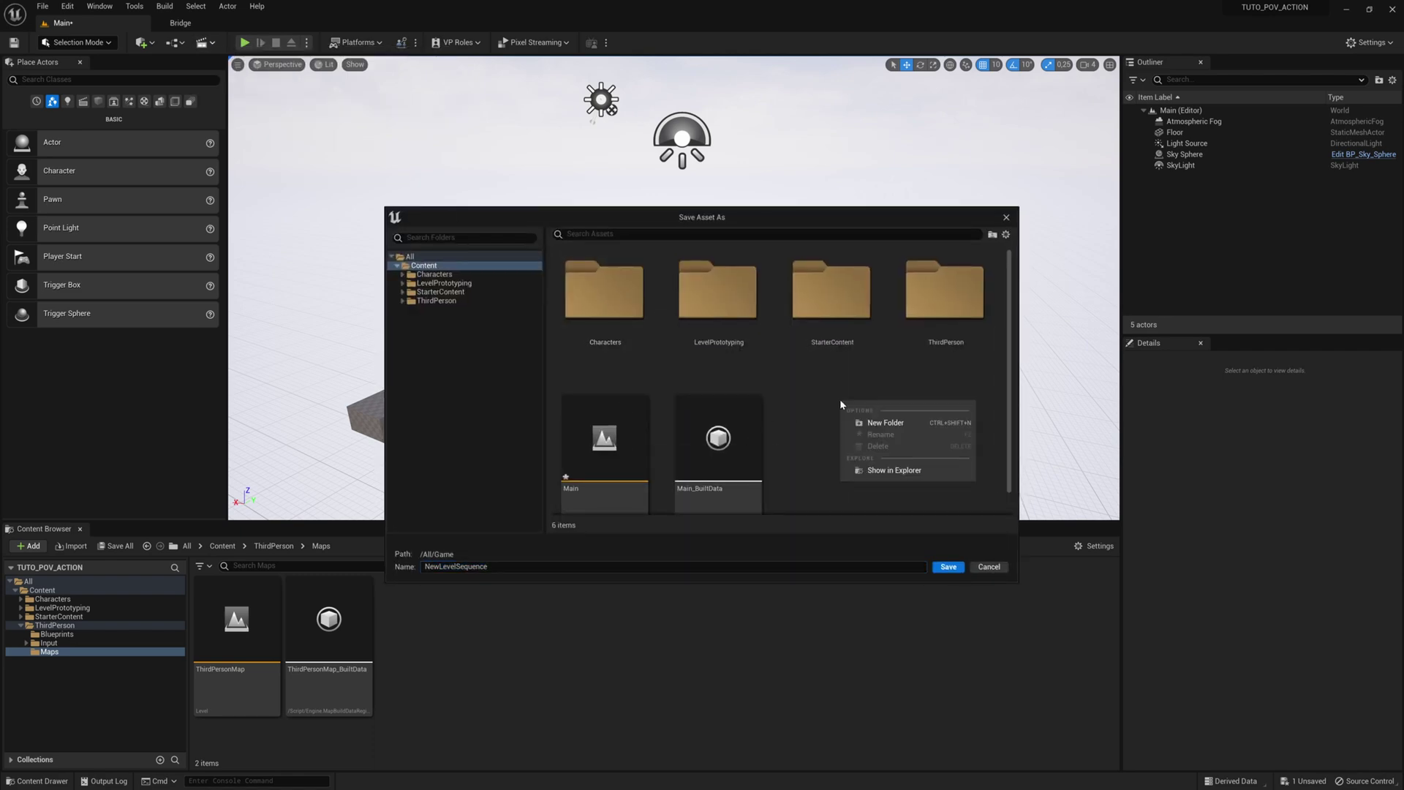
left_click(883, 422)
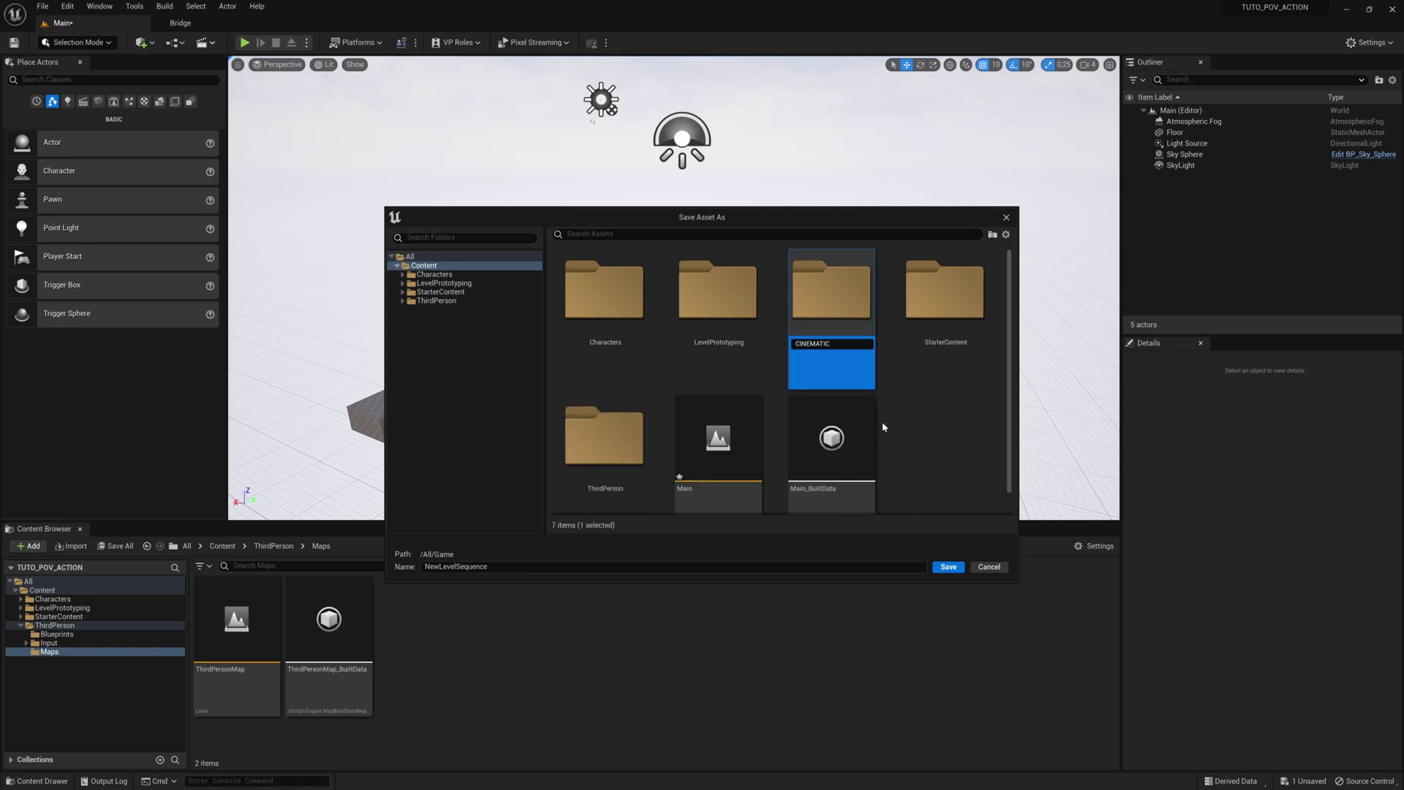
key("Return")
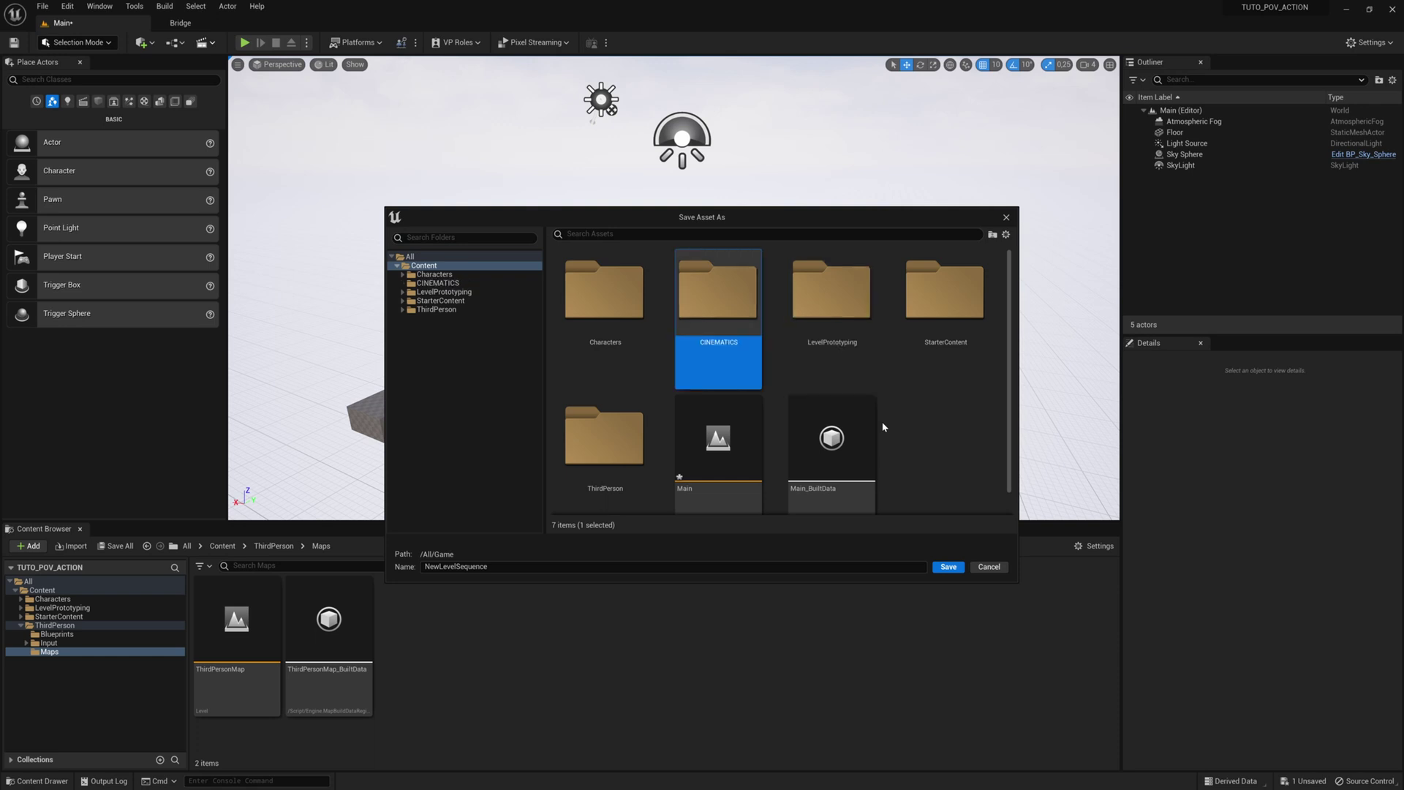
- Save the new level sequence as TUTO_POV_ACTION in the CINEMATICS folder
double_click(720, 285)
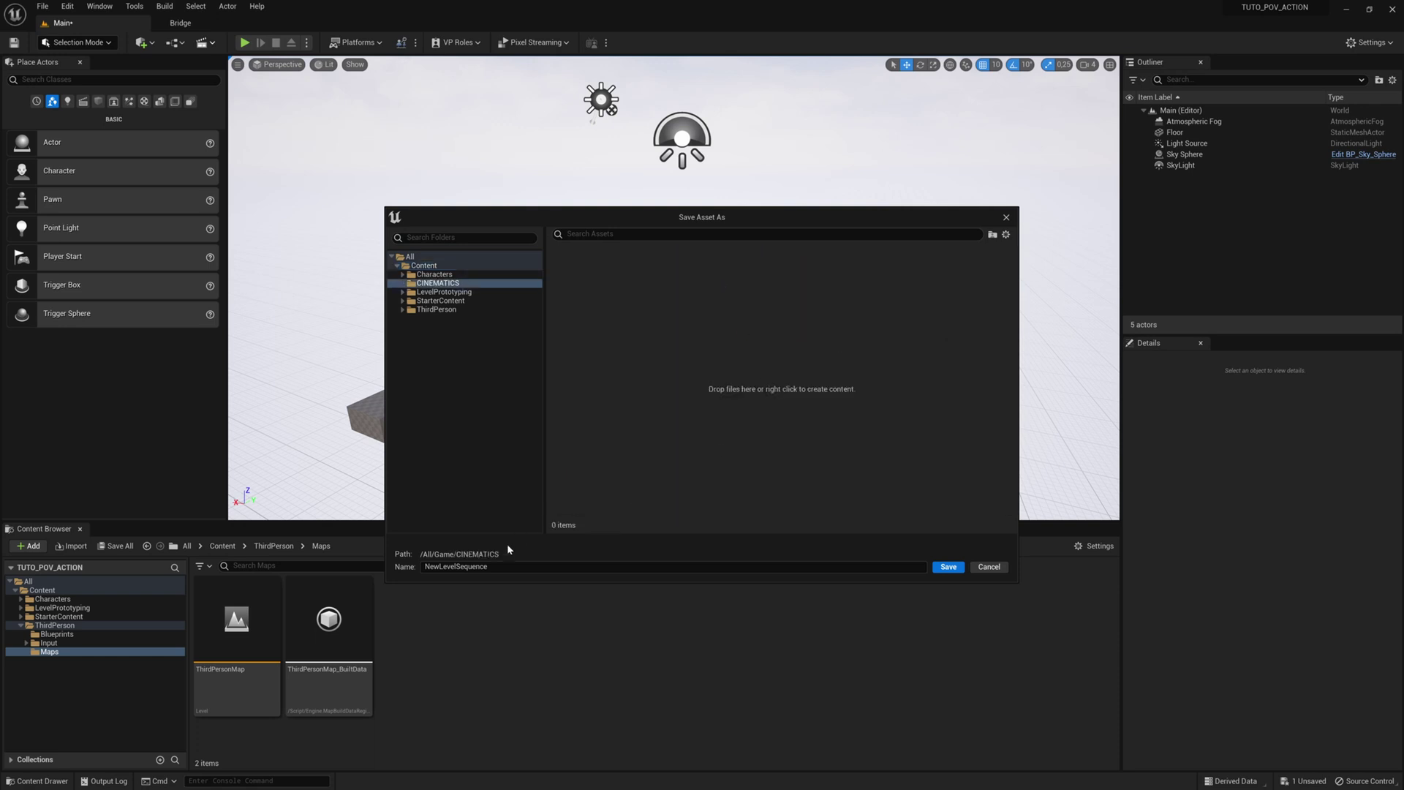
left_click(421, 566)
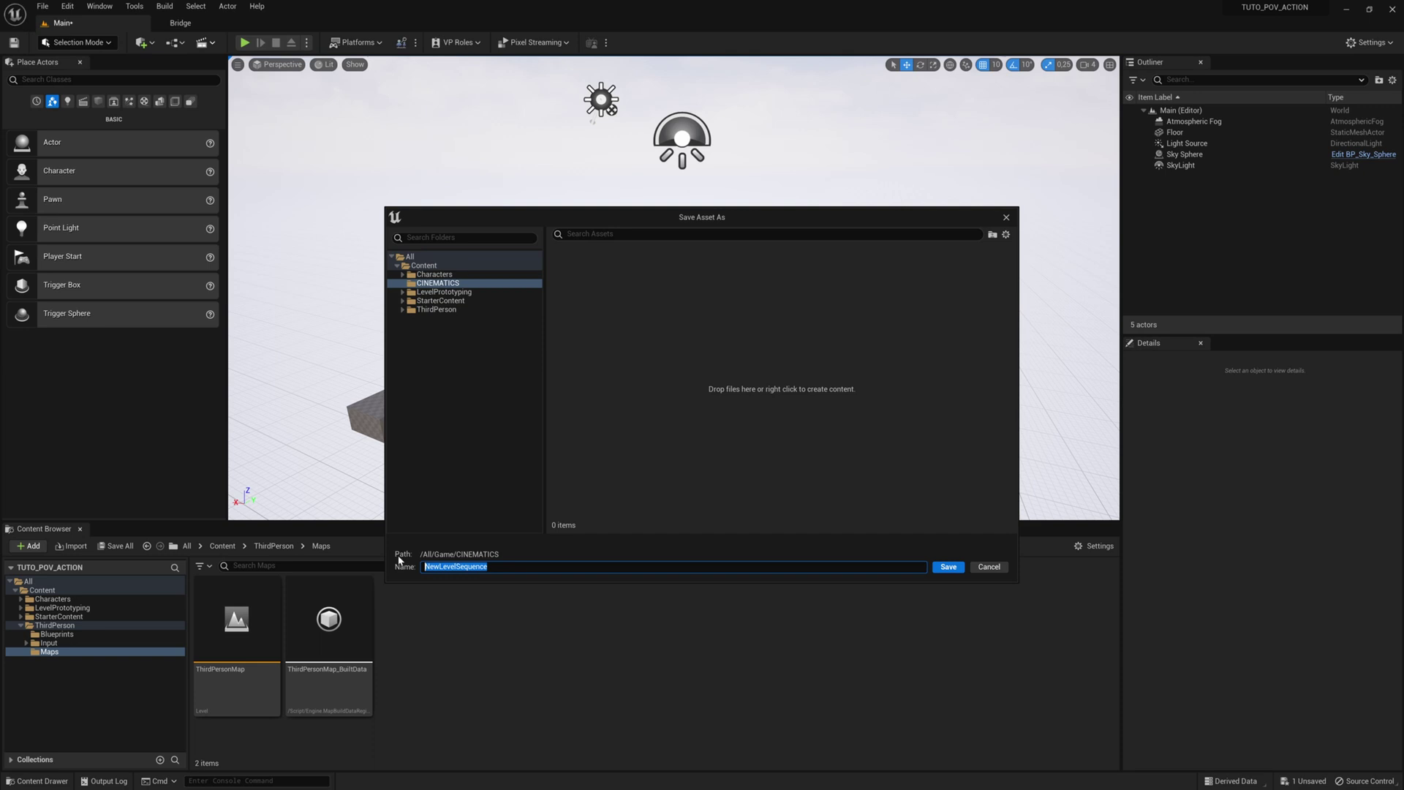
type("TUTO_POV_ACTION")
key("Return")
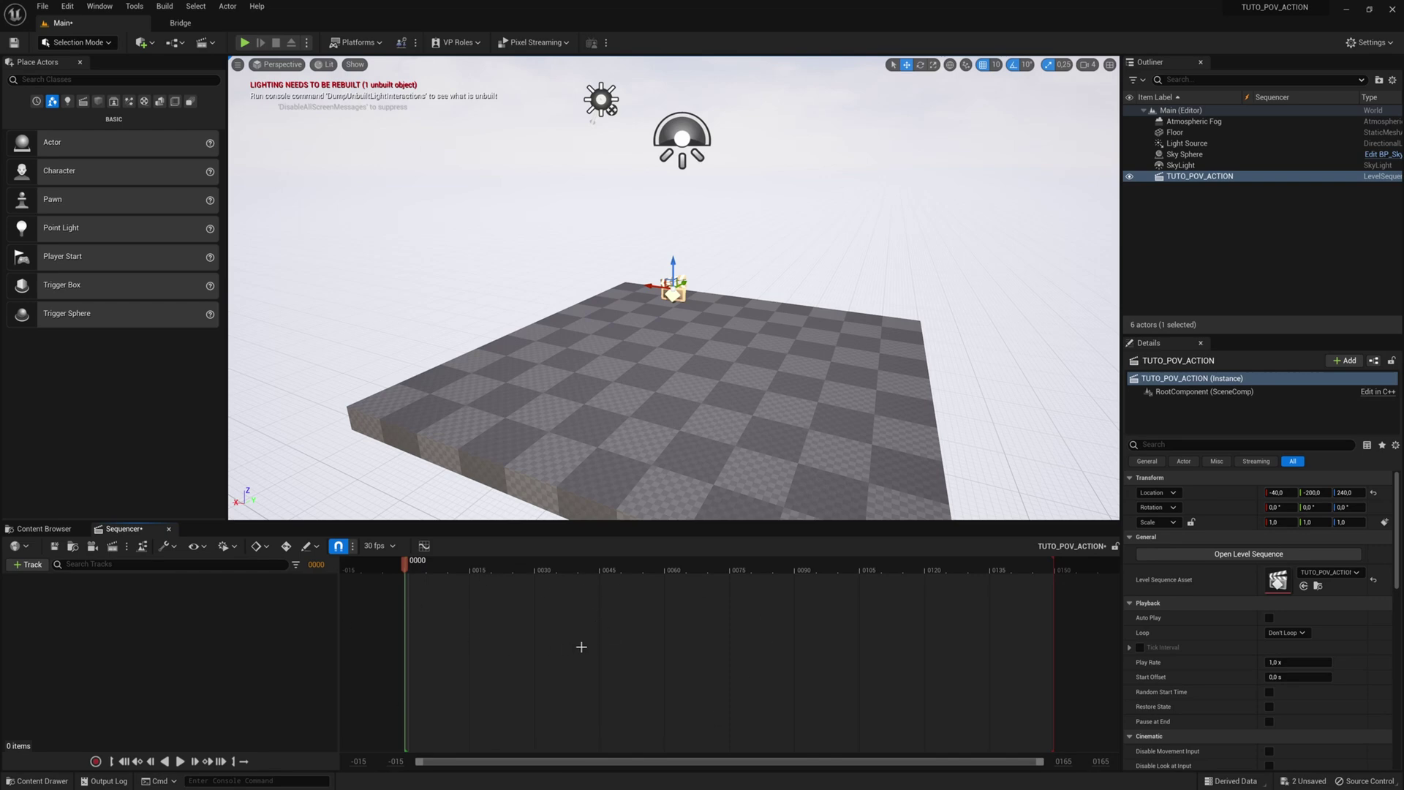
- Place the SKM_Manny skeletal mesh from the Mannequins meshes folder onto the checkered floor
right_click_drag(673, 287, 704, 314)
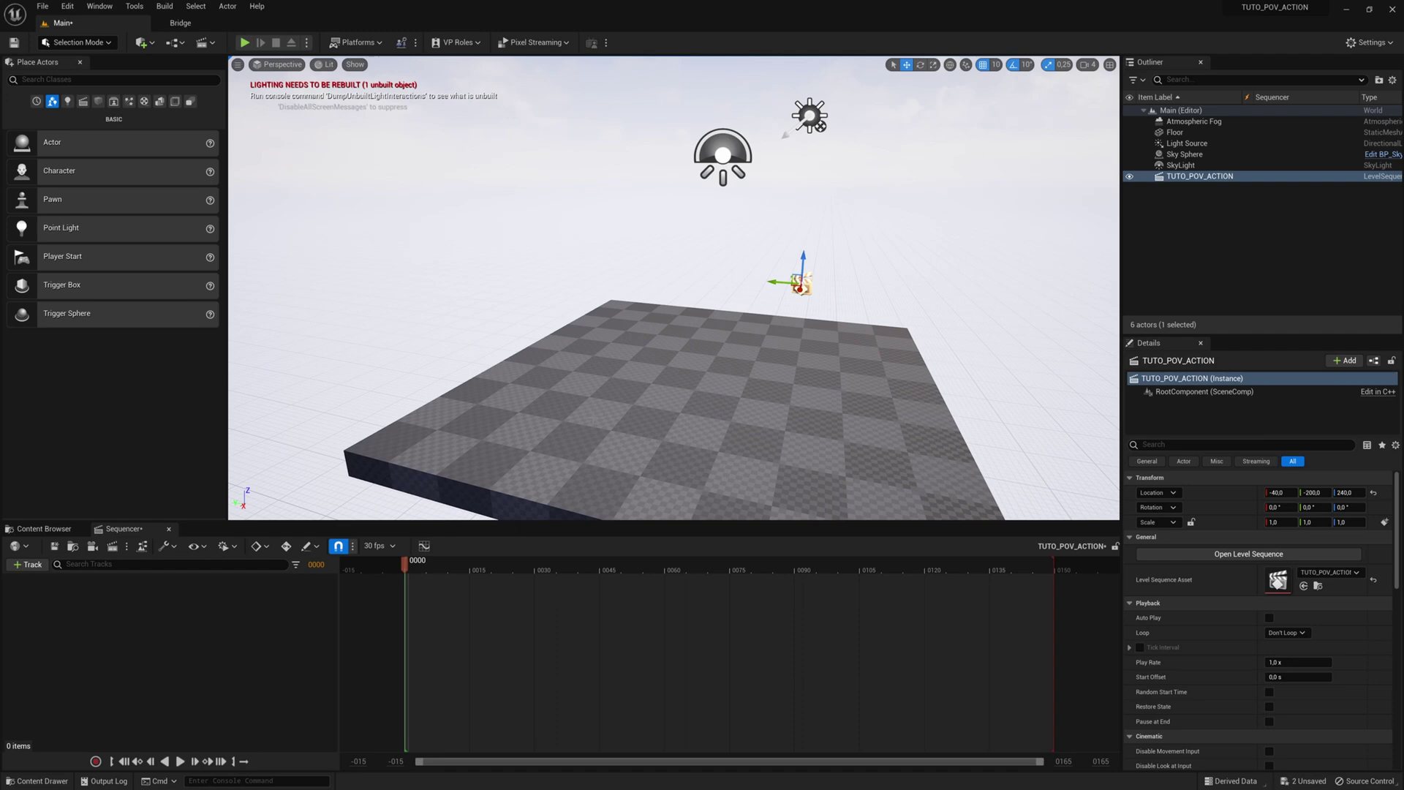
left_click(45, 529)
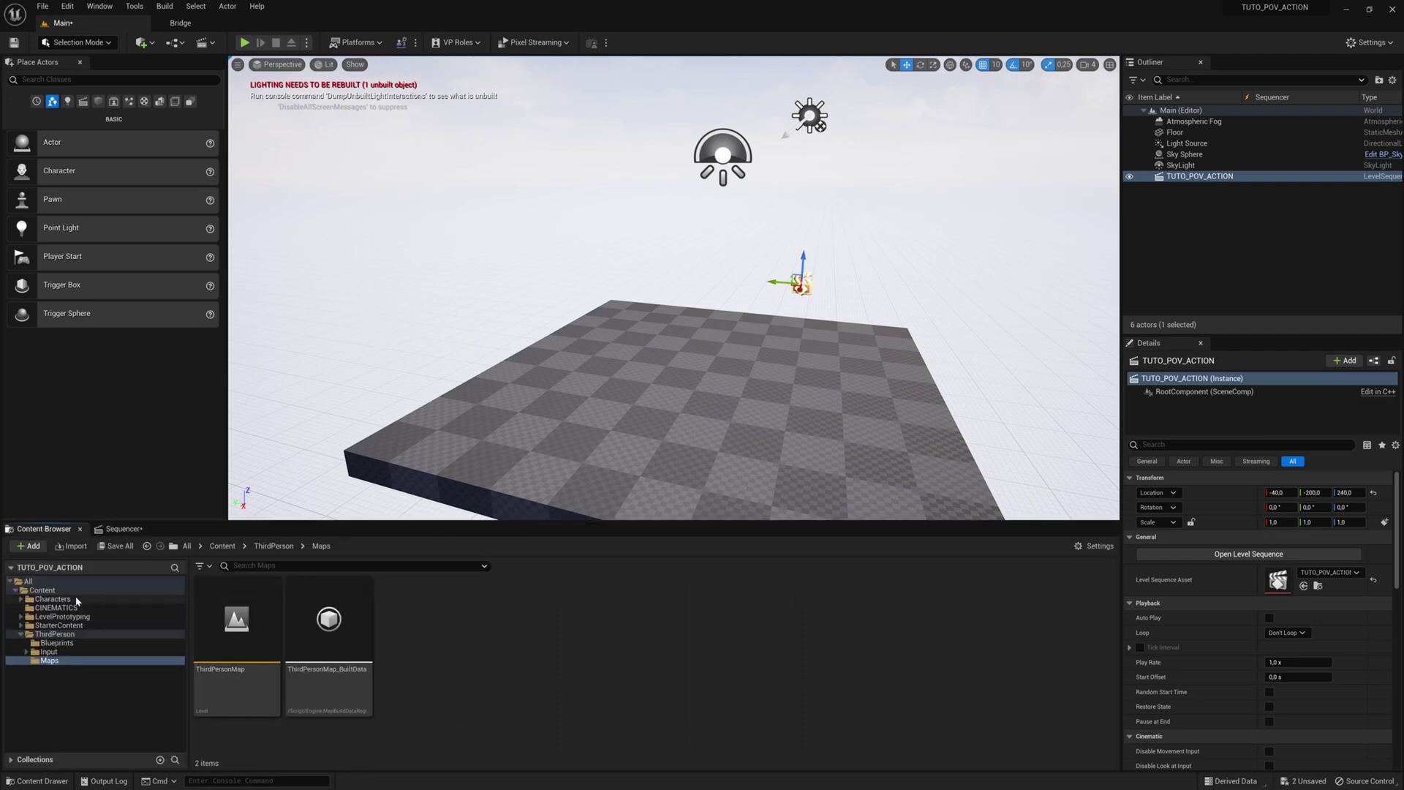
left_click(53, 601)
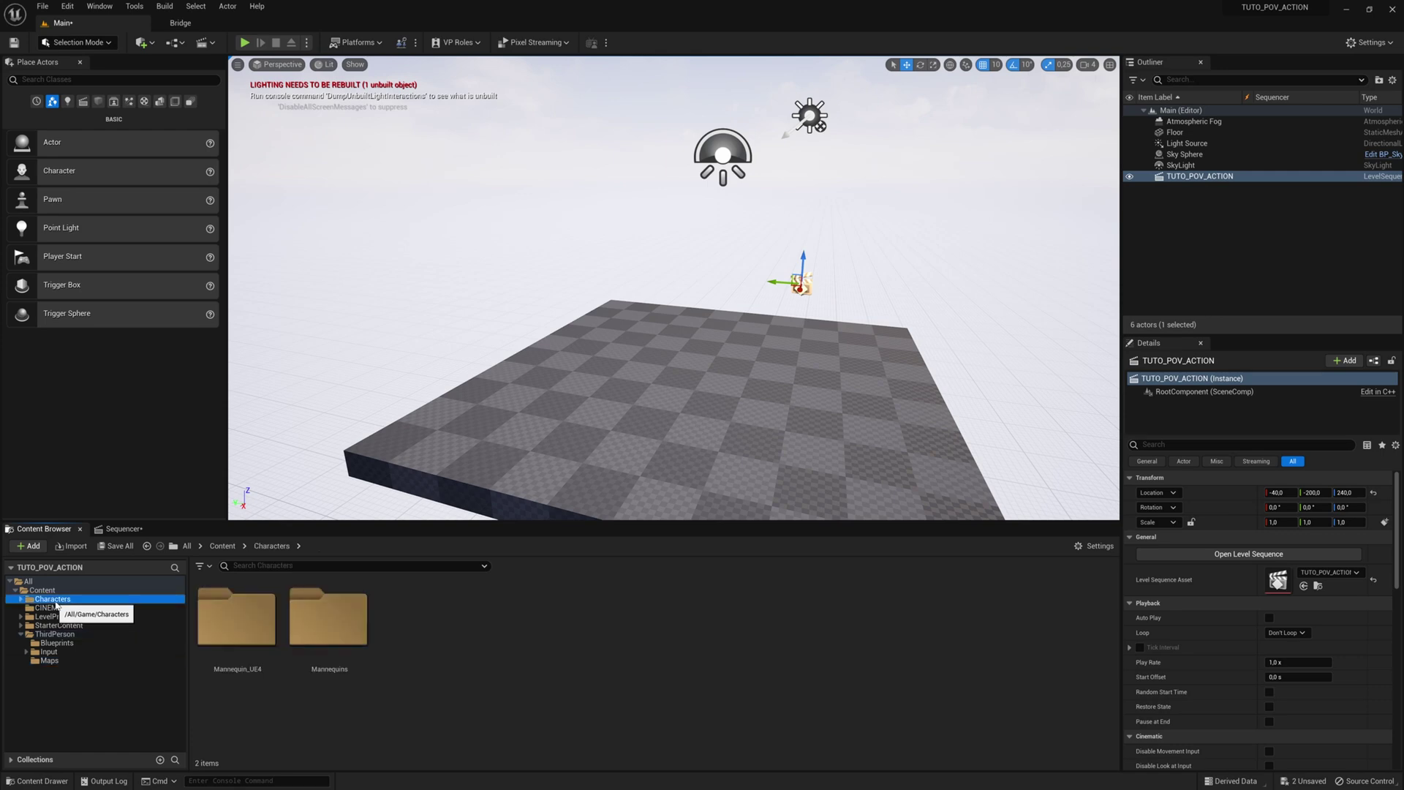
double_click(357, 648)
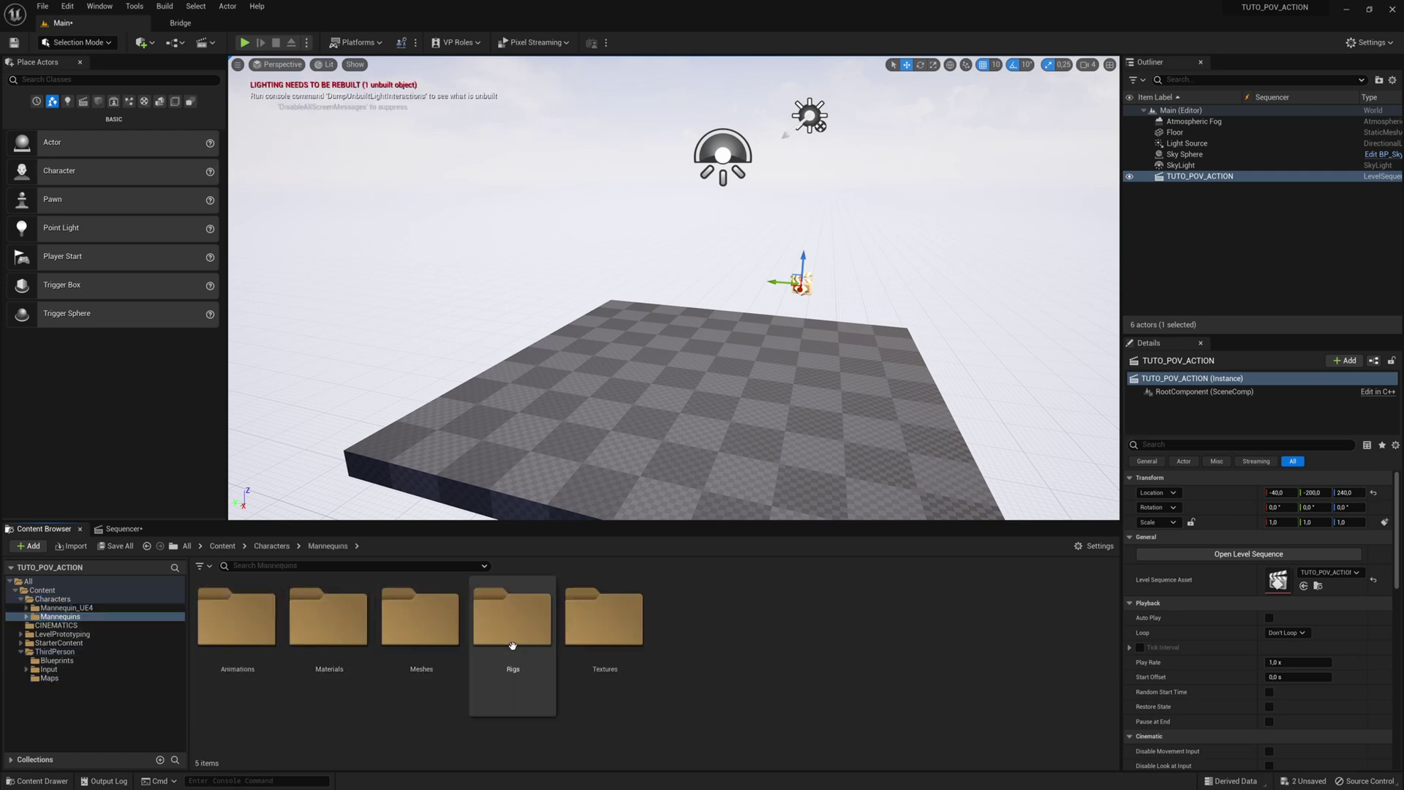
double_click(454, 620)
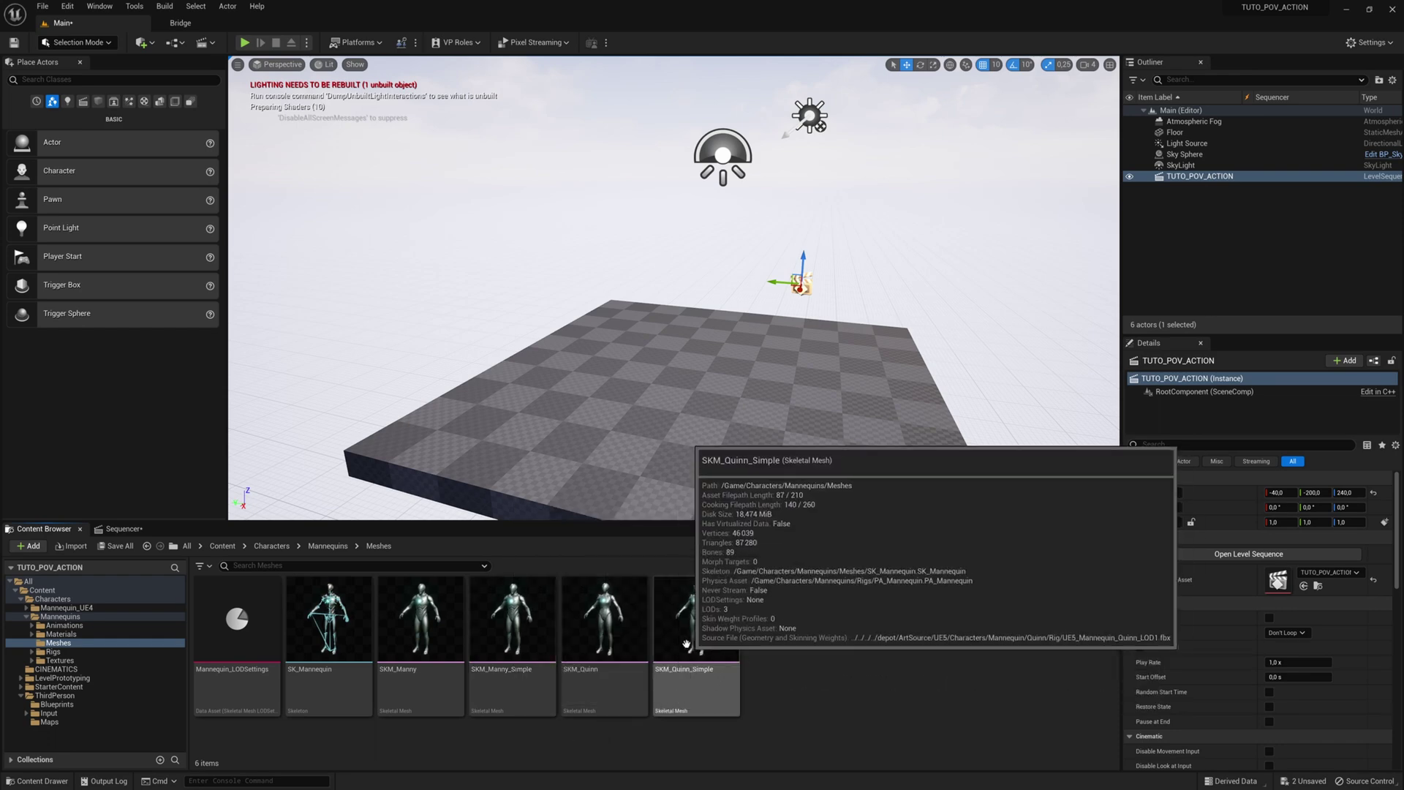
left_click(422, 629)
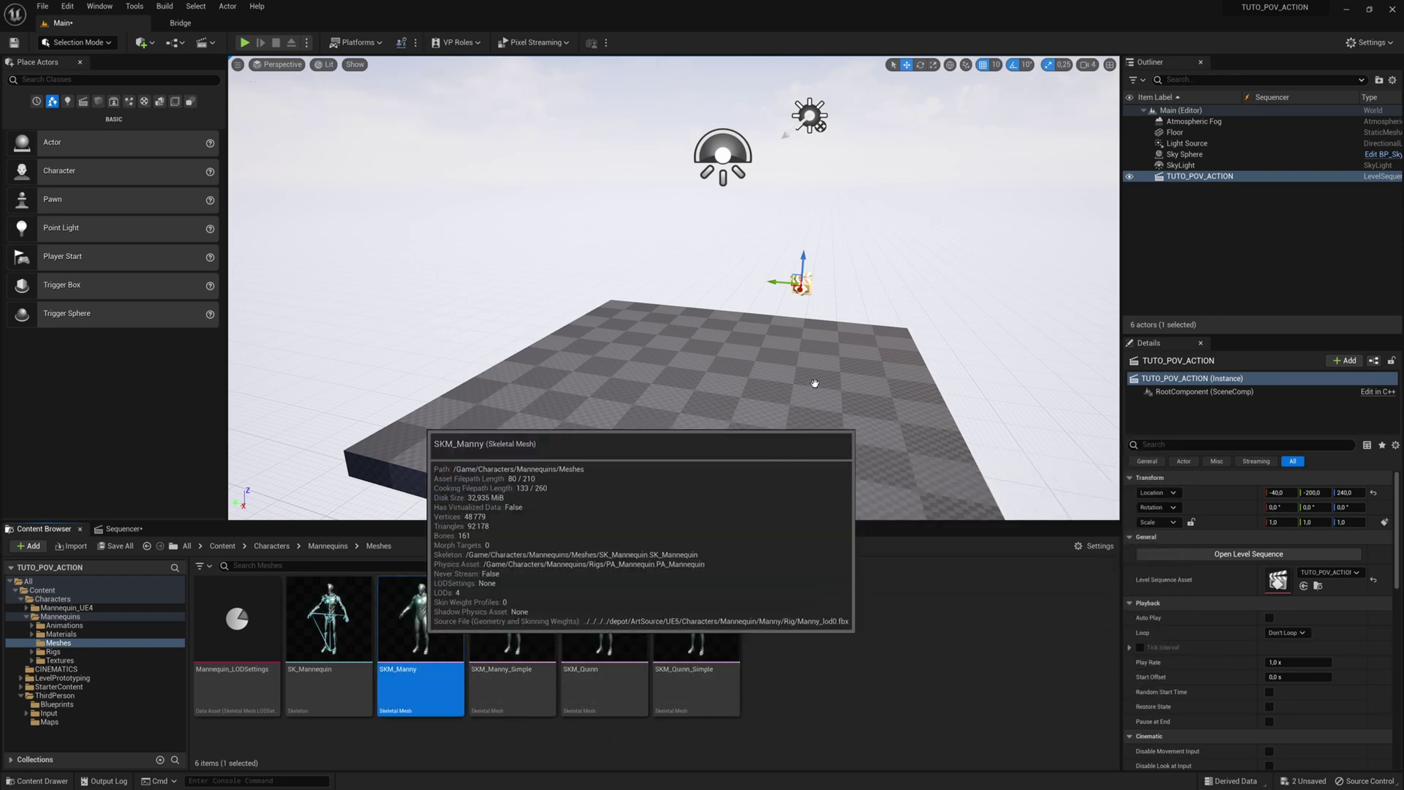
left_click_drag(772, 399, 772, 398)
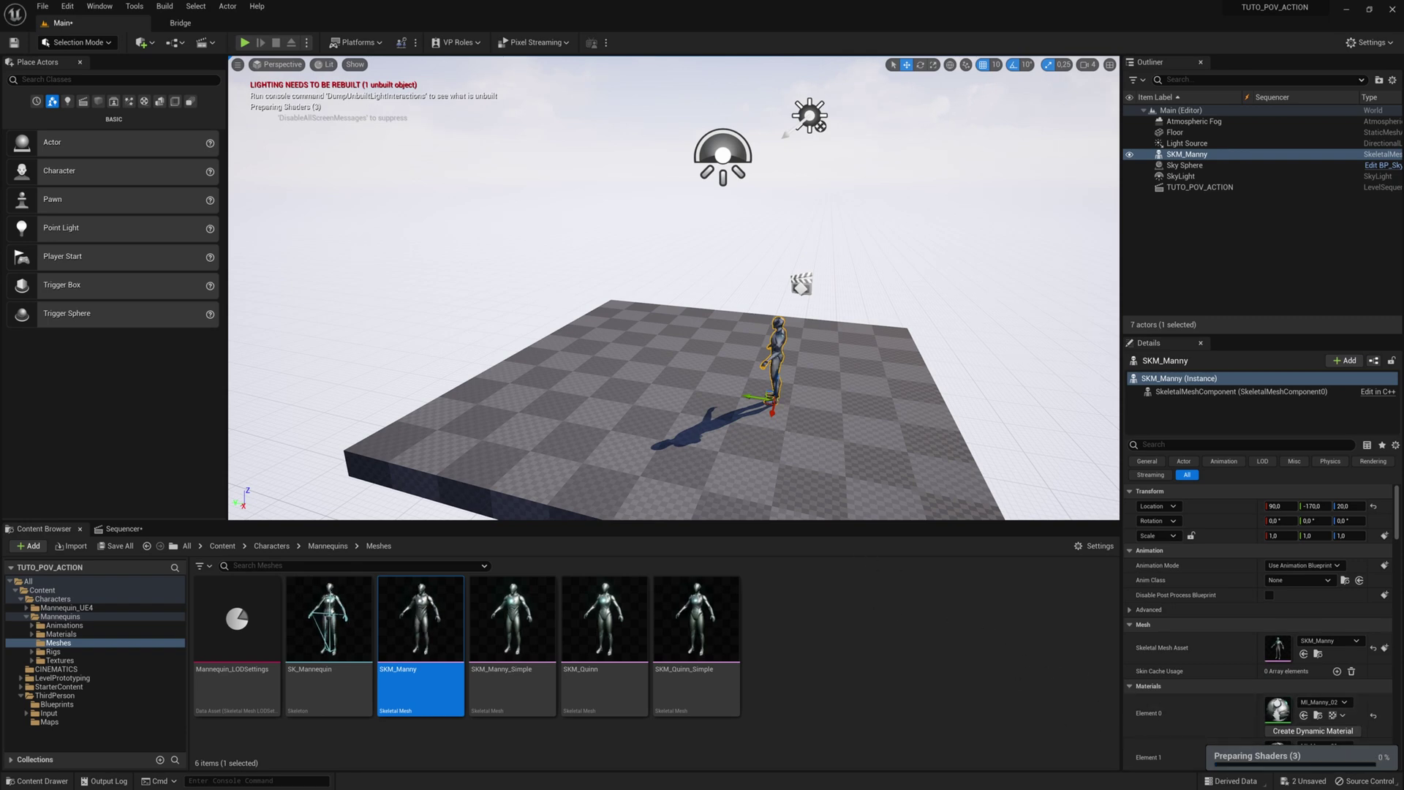
- Move the SKM_Manny character across the floor toward its edge, to about X -20, Y -430
left_click_drag(777, 436, 936, 435, "alt")
key("s")
right_click_drag(673, 288, 593, 293)
right_click_drag(779, 438, 813, 448)
key("w")
key("w")
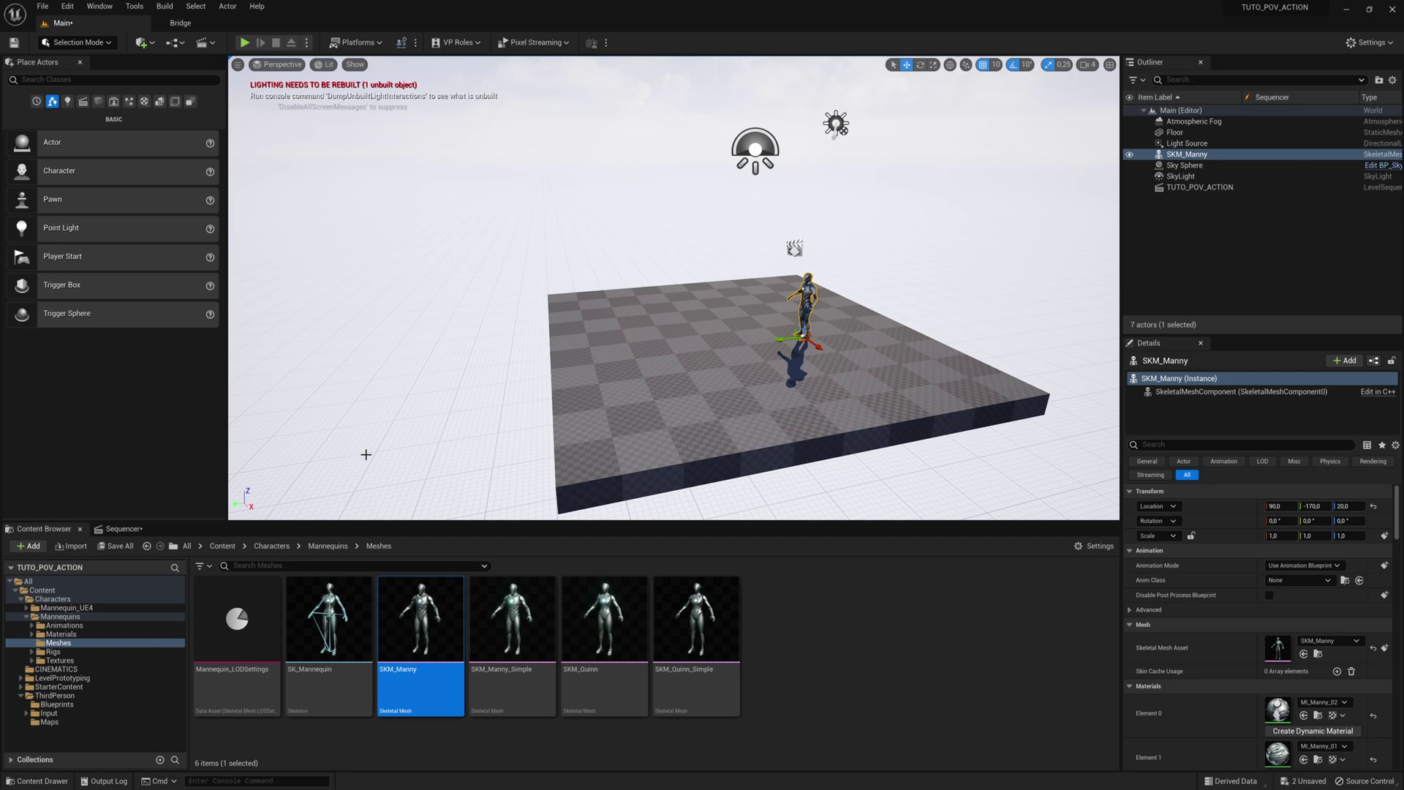
right_click_drag(902, 414, 866, 428)
key("w")
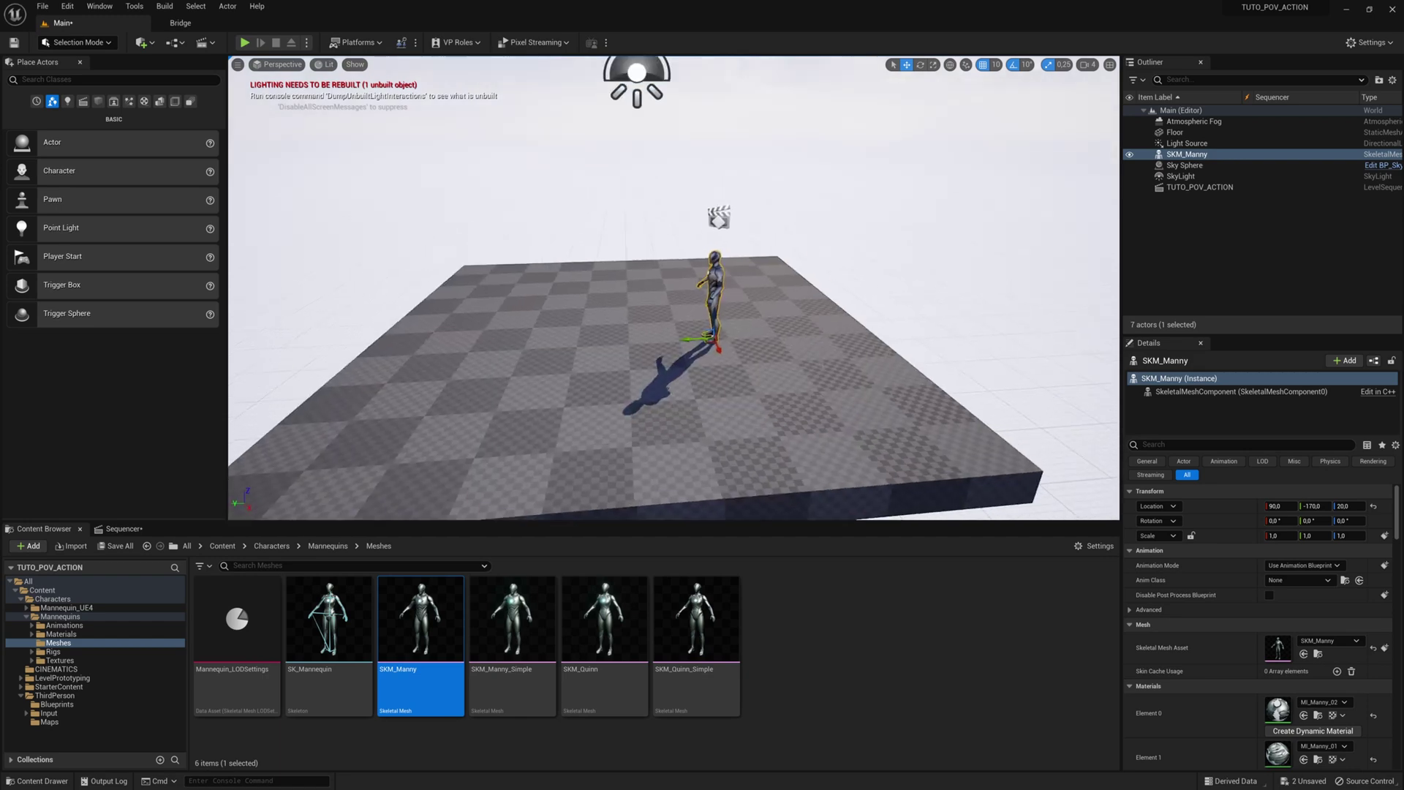
left_click_drag(697, 340, 831, 320)
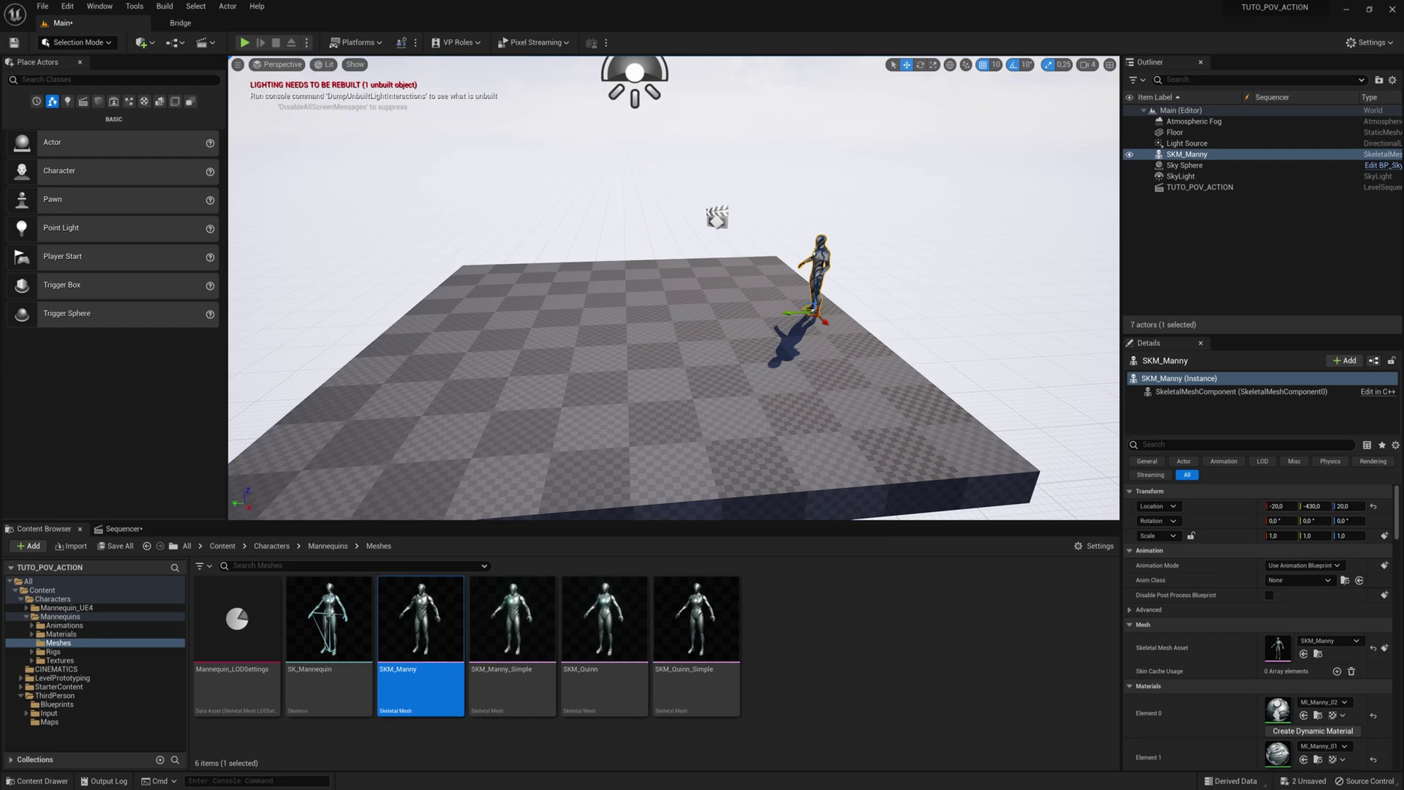
key("a")
right_click_drag(831, 320, 903, 315)
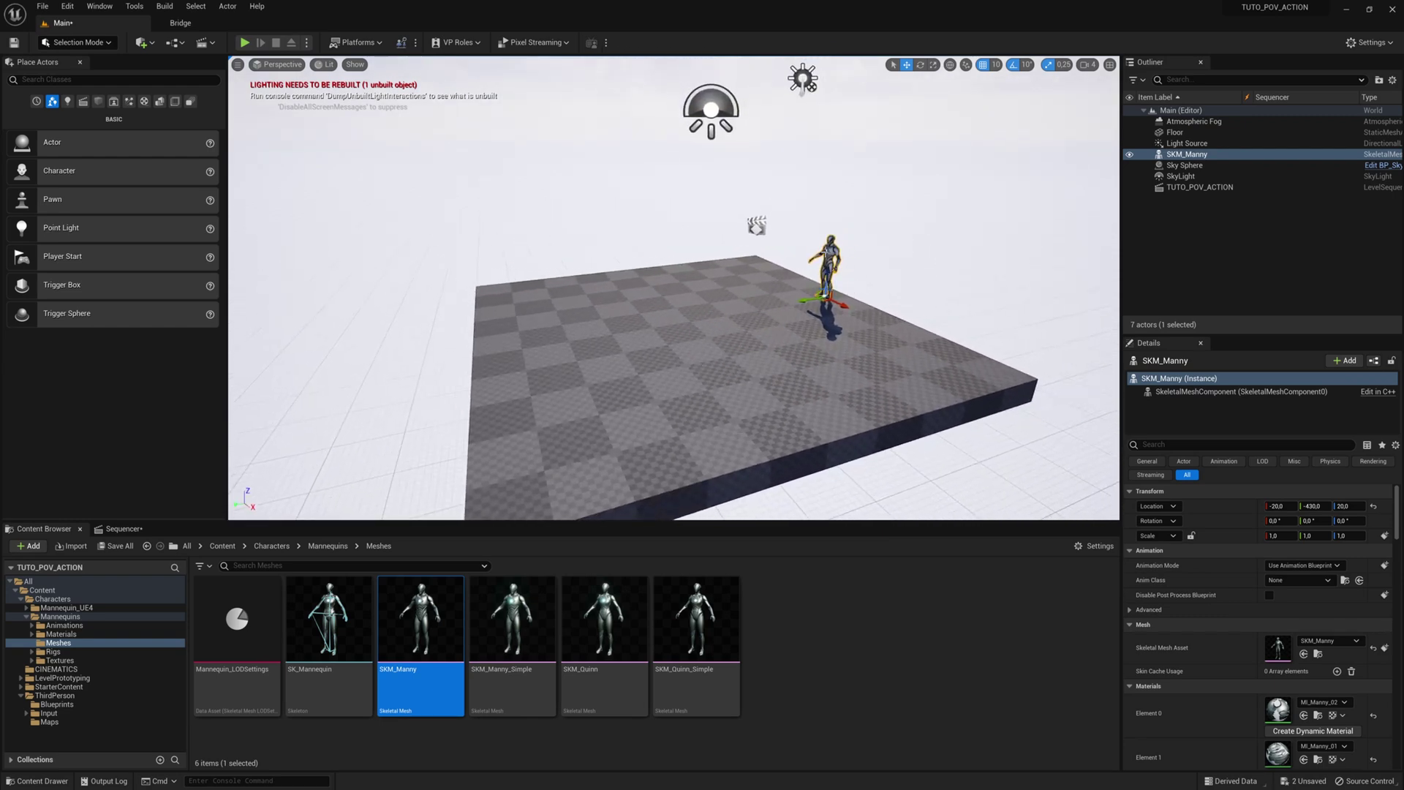
- Add the SKM_Manny actor to the level sequence and delete its CR_Mannequin_Body control rig track
left_click(123, 527)
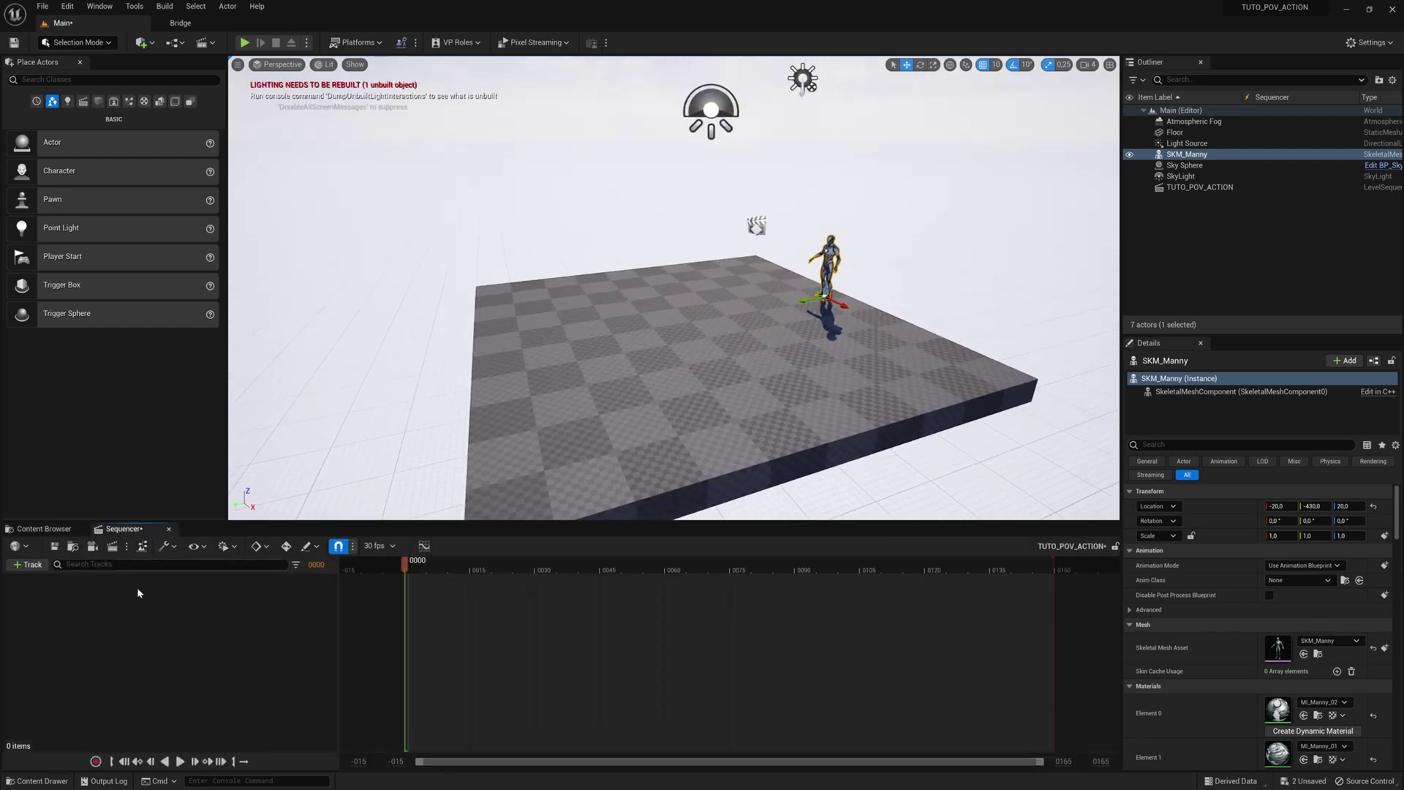
left_click(29, 564)
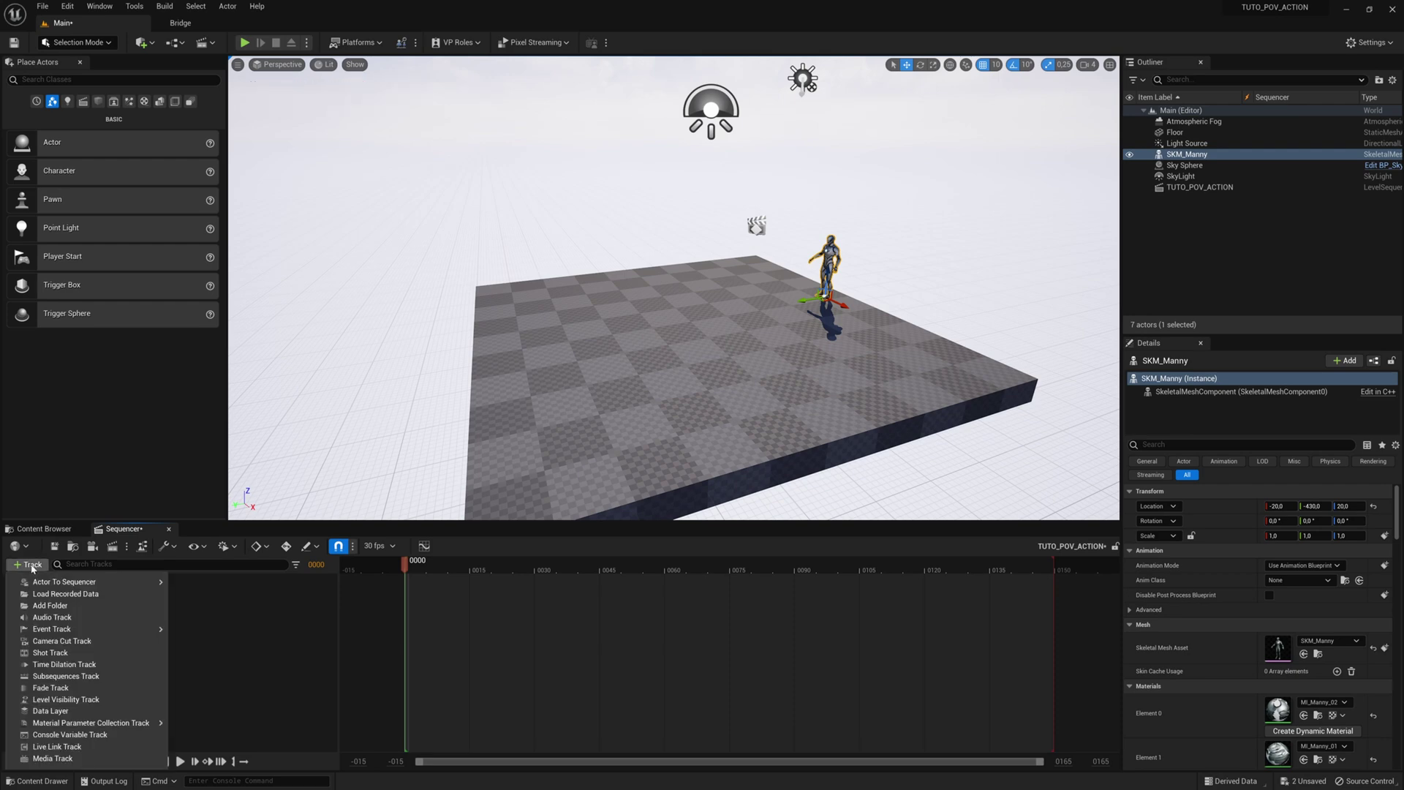
mouse_move(135, 583)
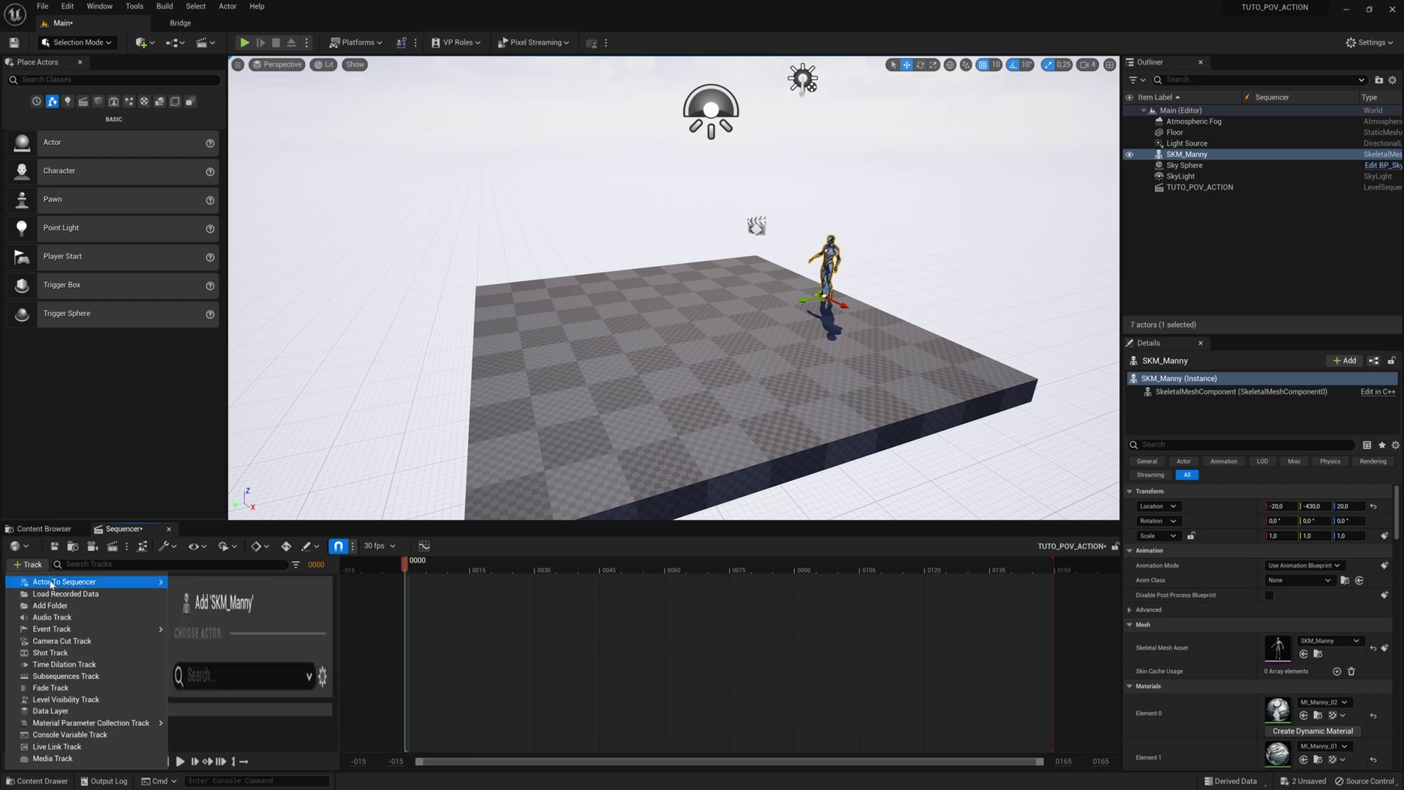
left_click(241, 587)
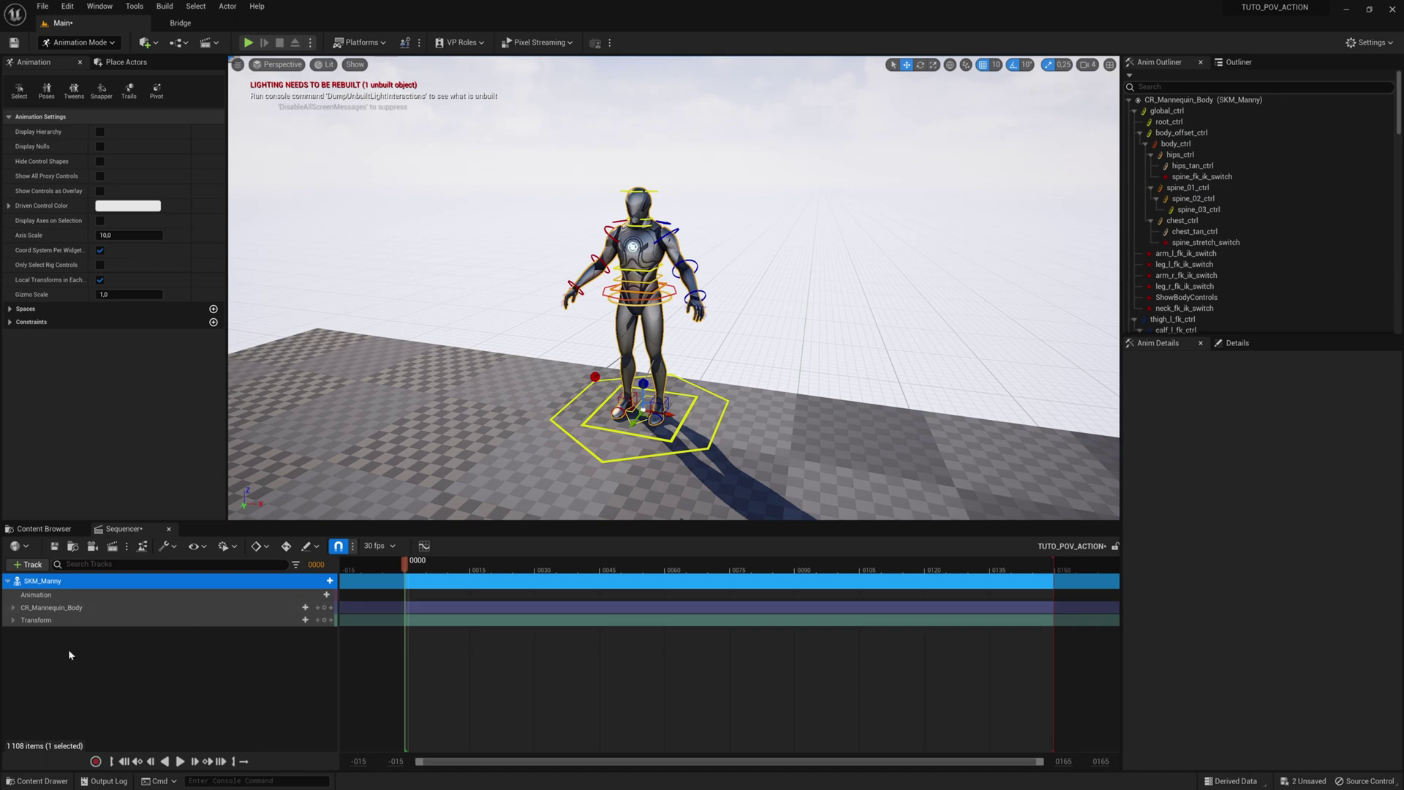
left_click(63, 608)
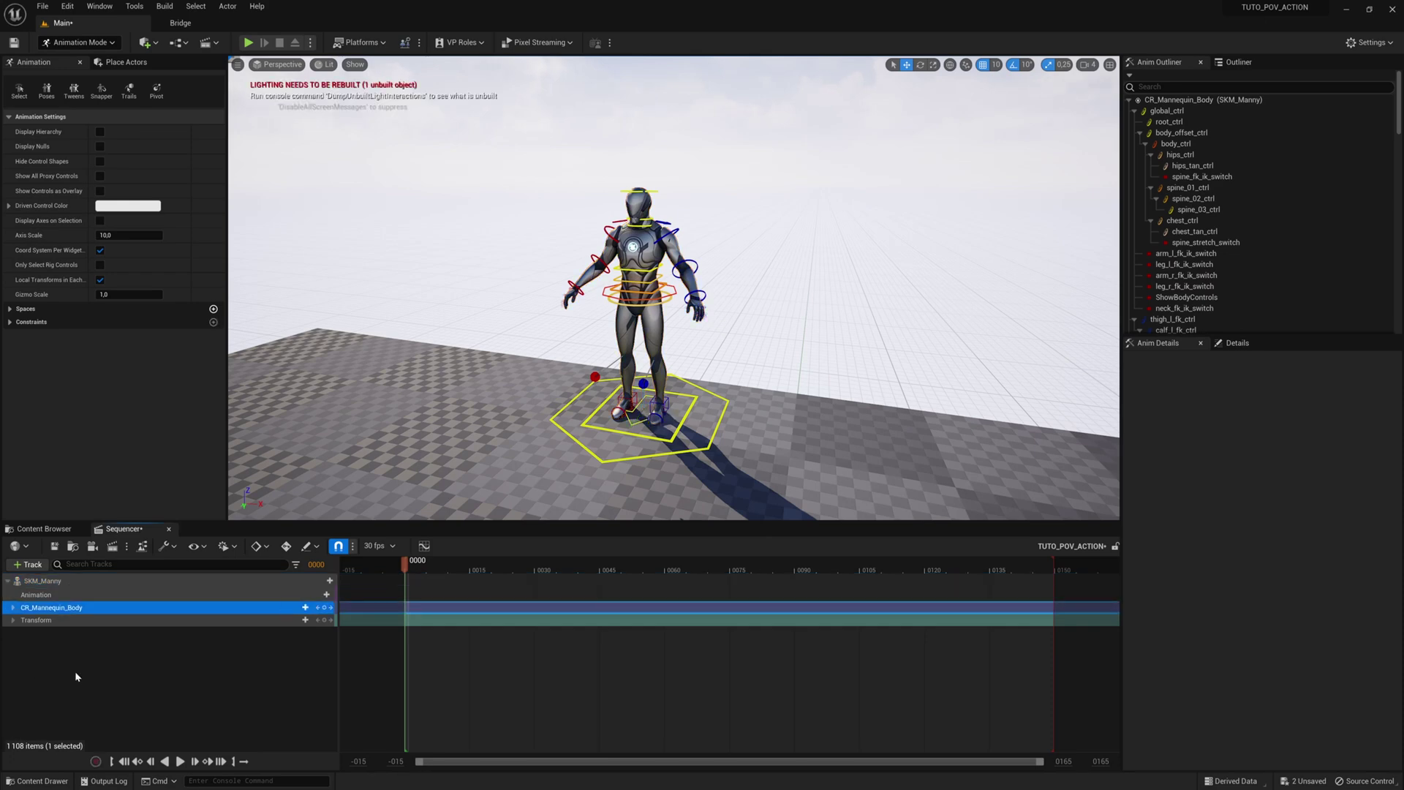
key("Delete")
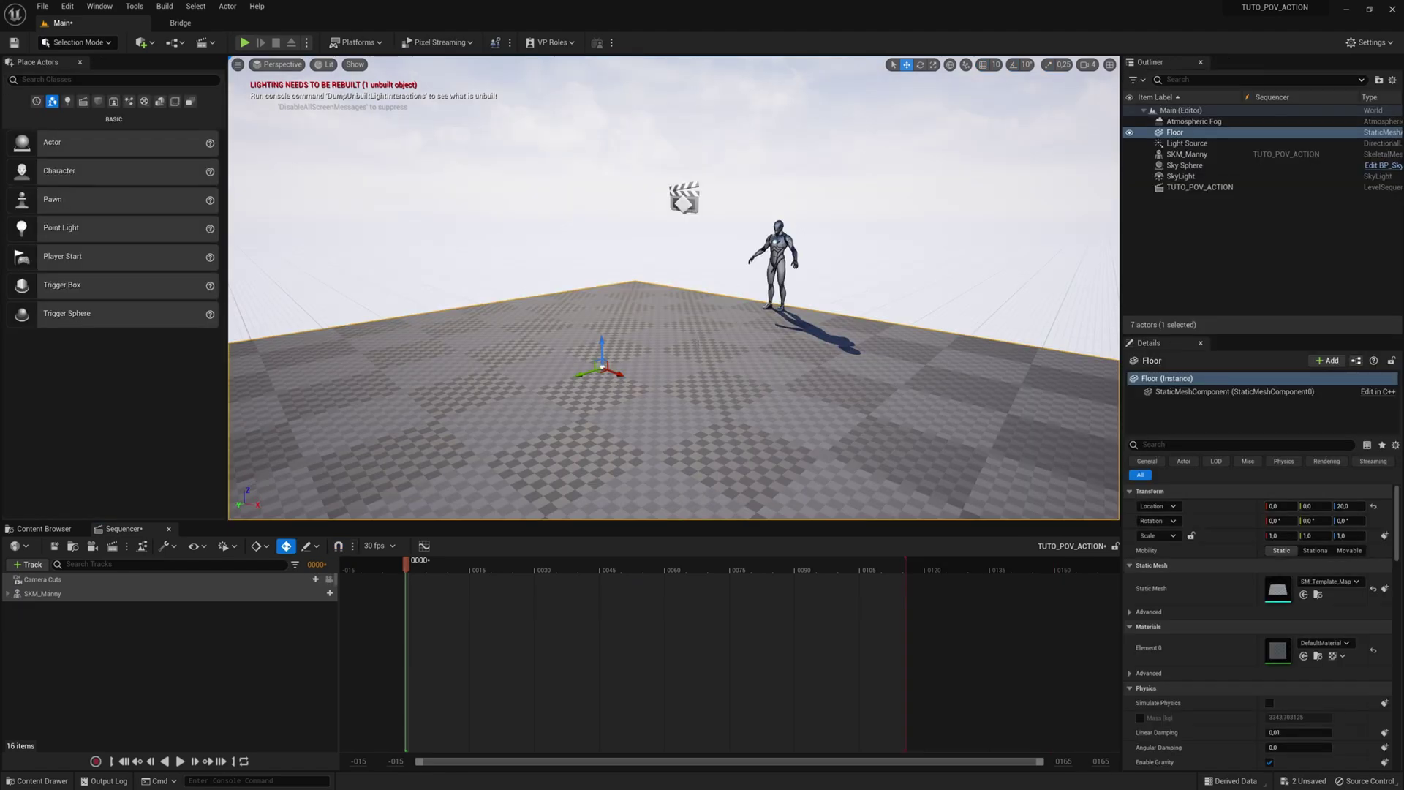
- Duplicate the floor and place the copy lower and beyond the original's edge, at about Y 853, Z -337
key("f")
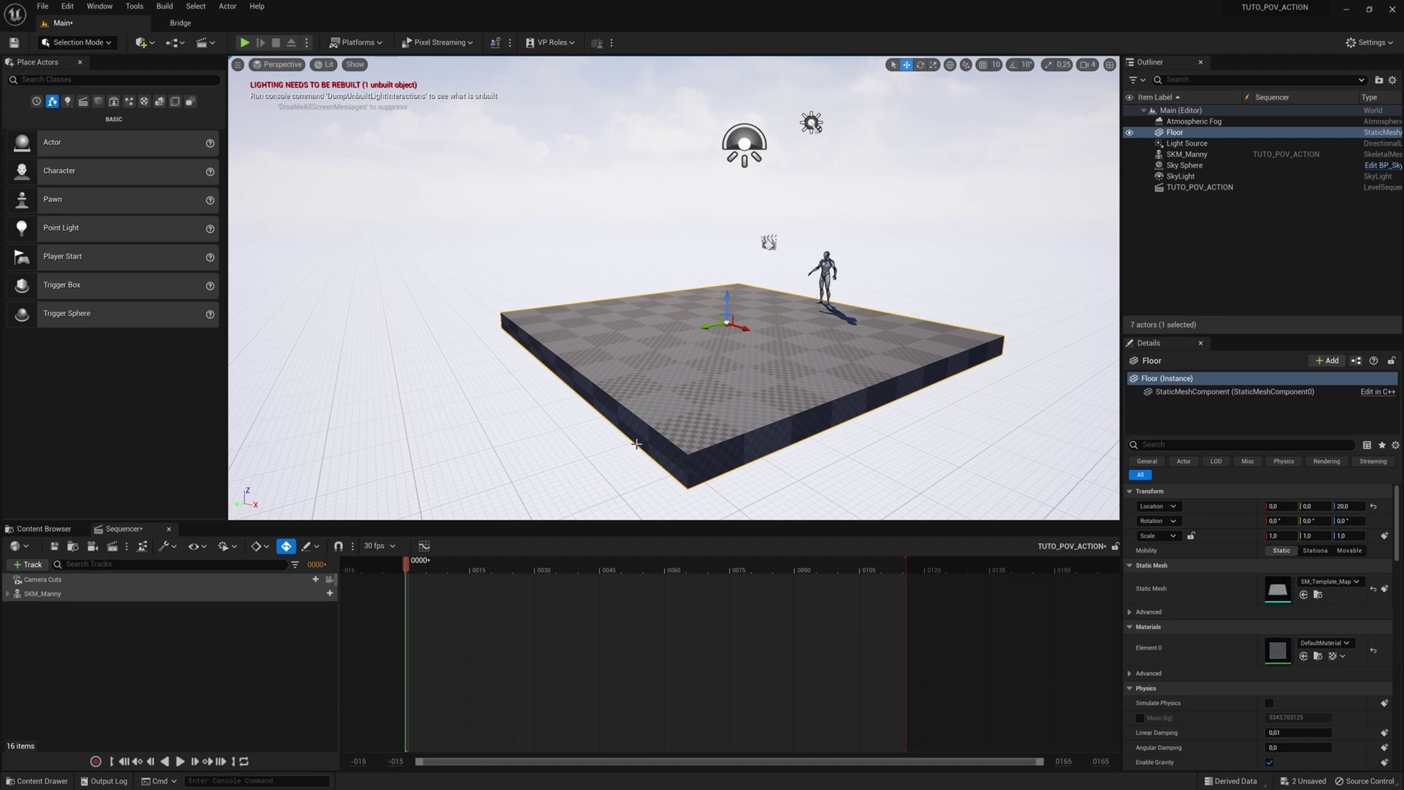
key("ctrl+d")
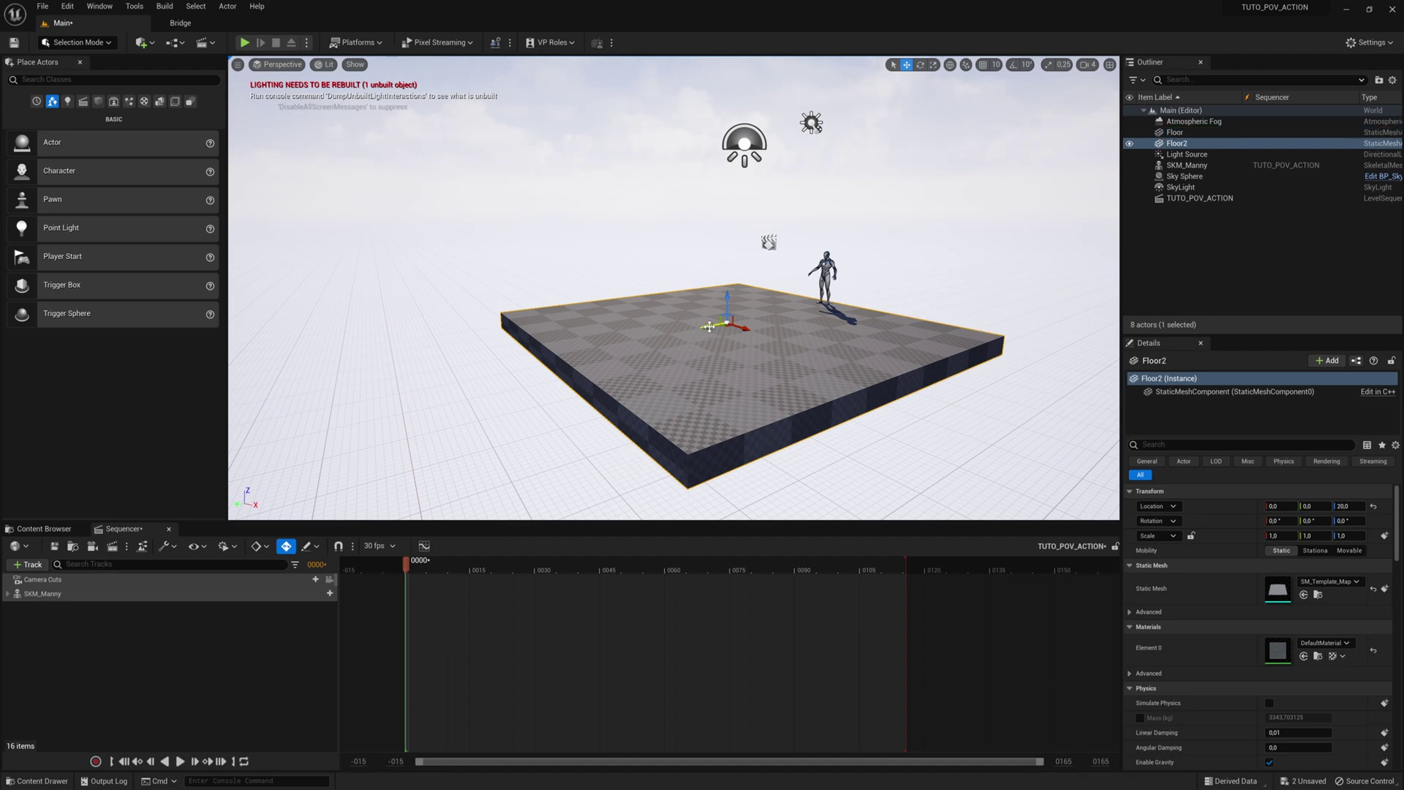
left_click_drag(709, 327, 574, 414)
right_click_drag(574, 414, 475, 414)
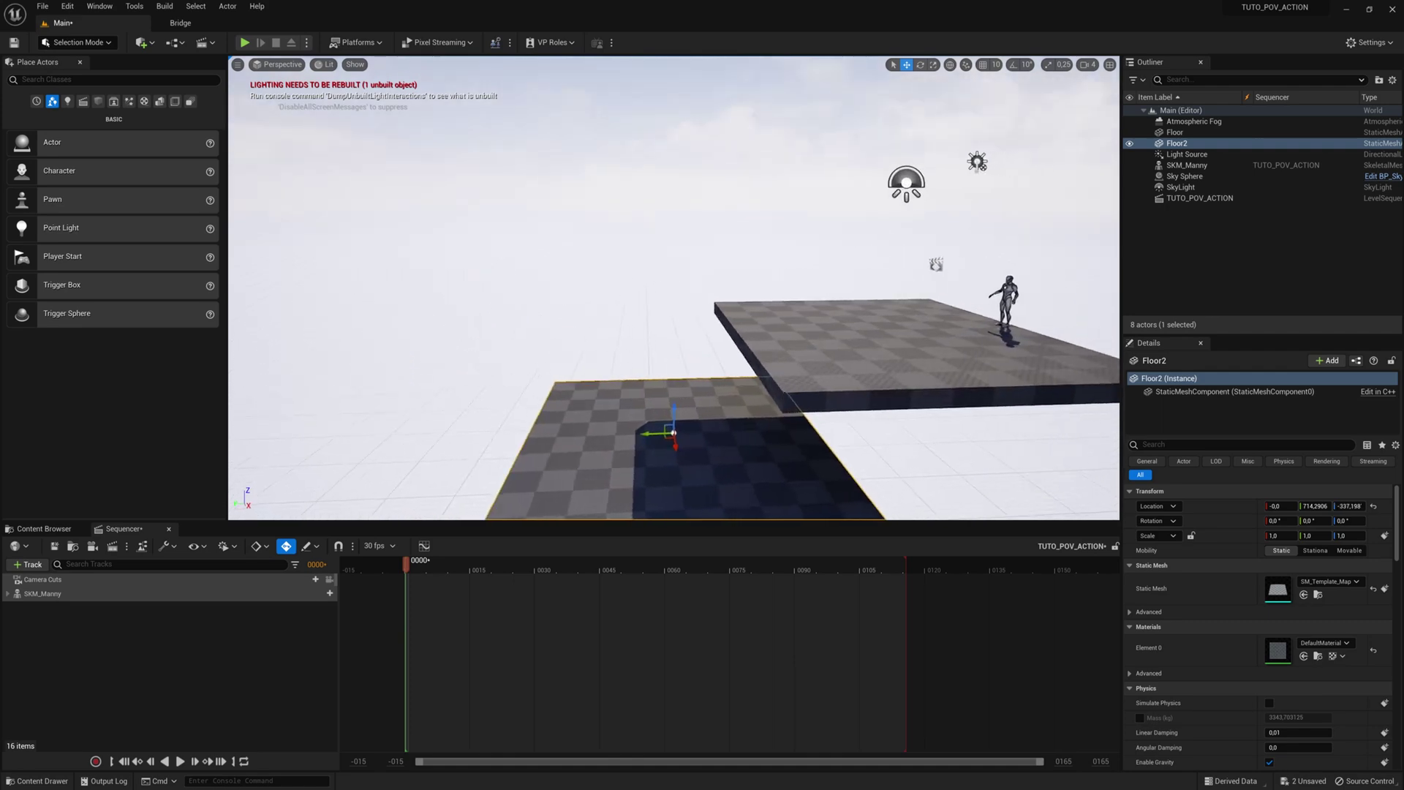
scroll(673, 288, "down", 5)
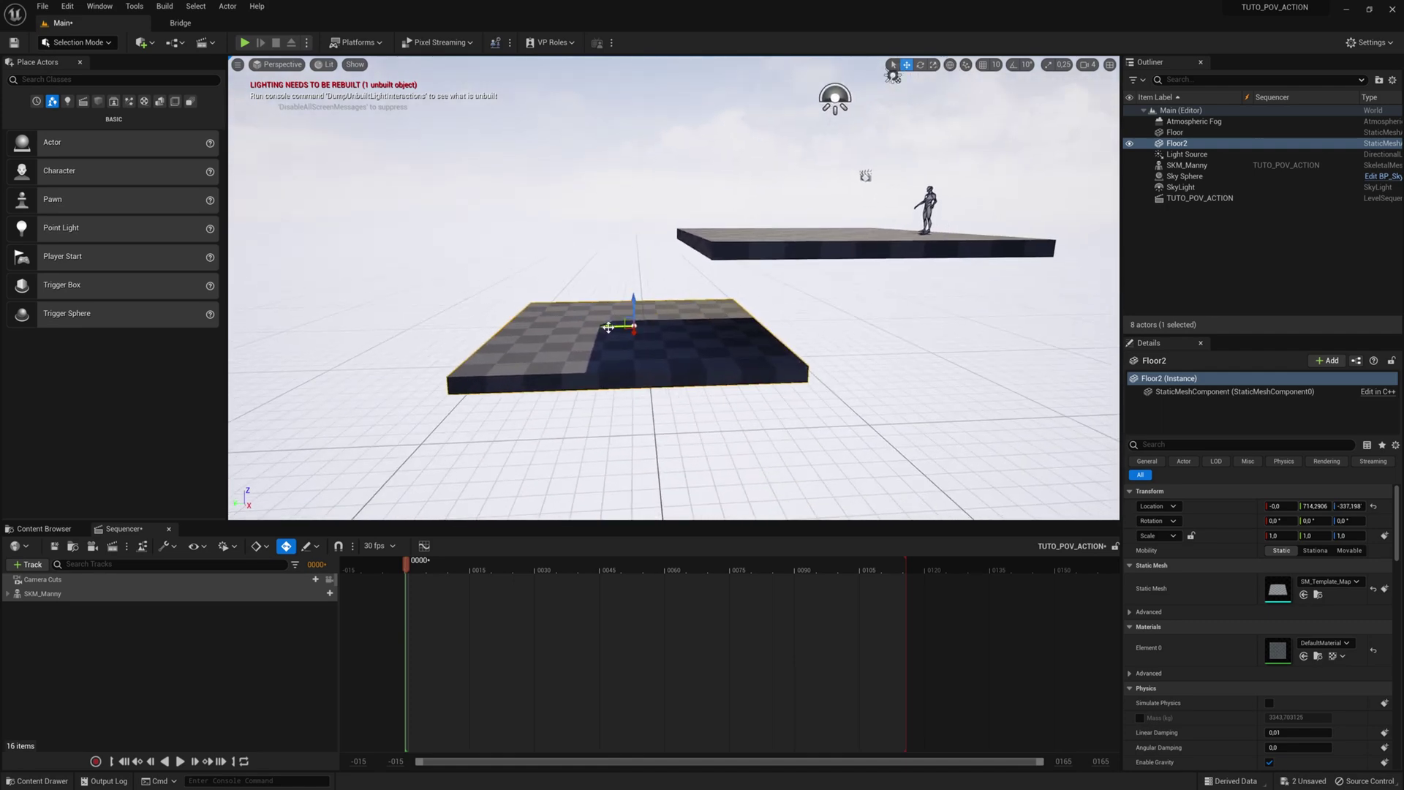
left_click_drag(607, 326, 573, 327)
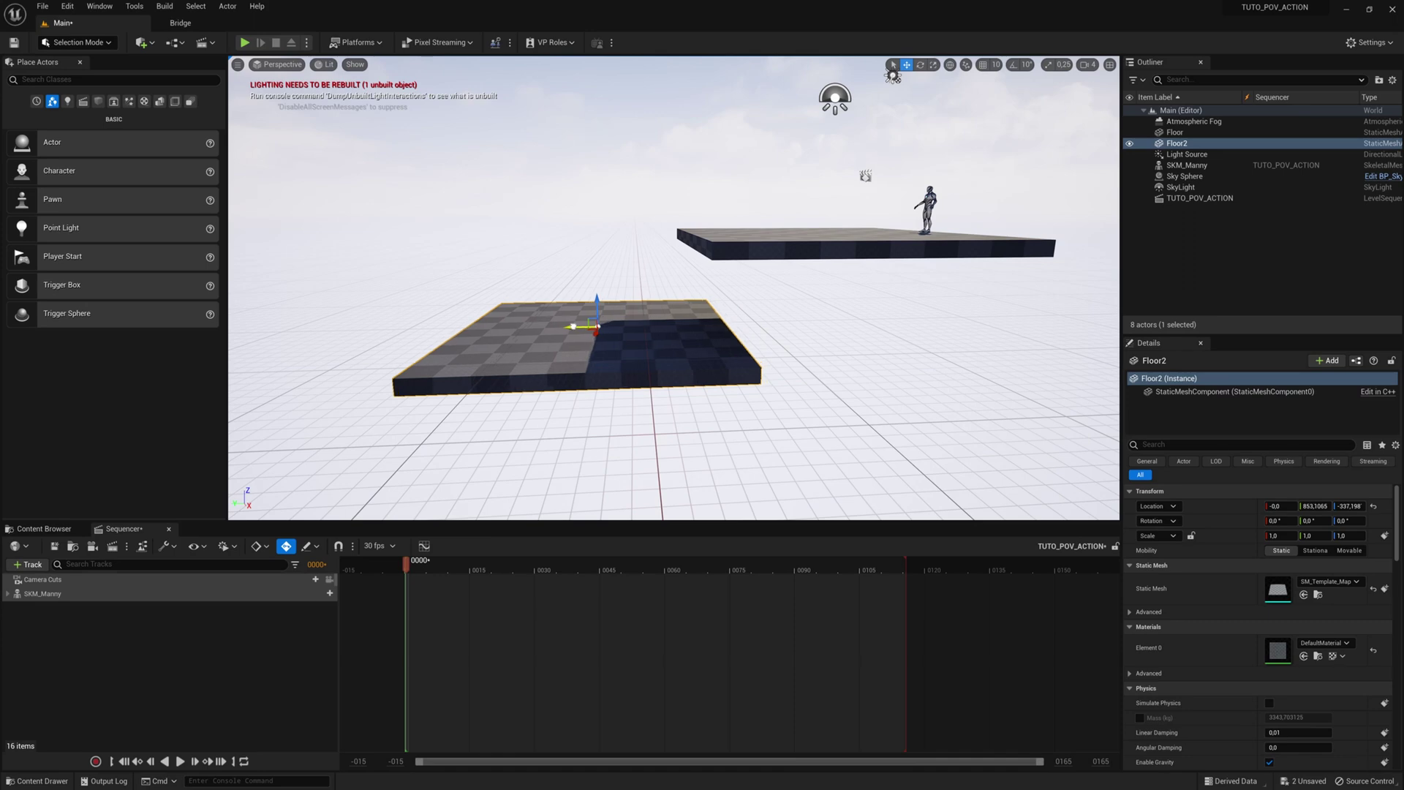
right_click_drag(691, 340, 376, 303)
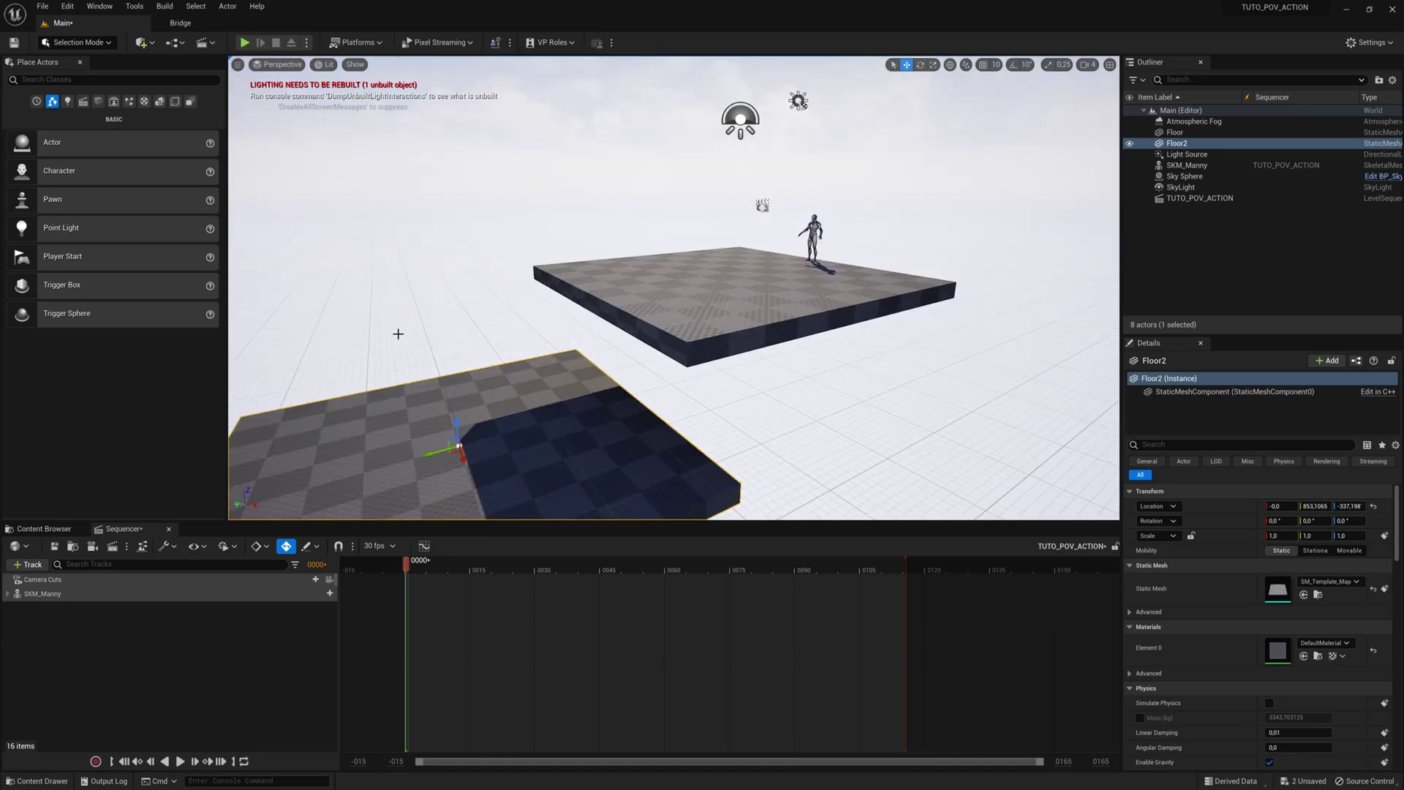
- Turn off the grid display in the viewport
left_click(356, 65)
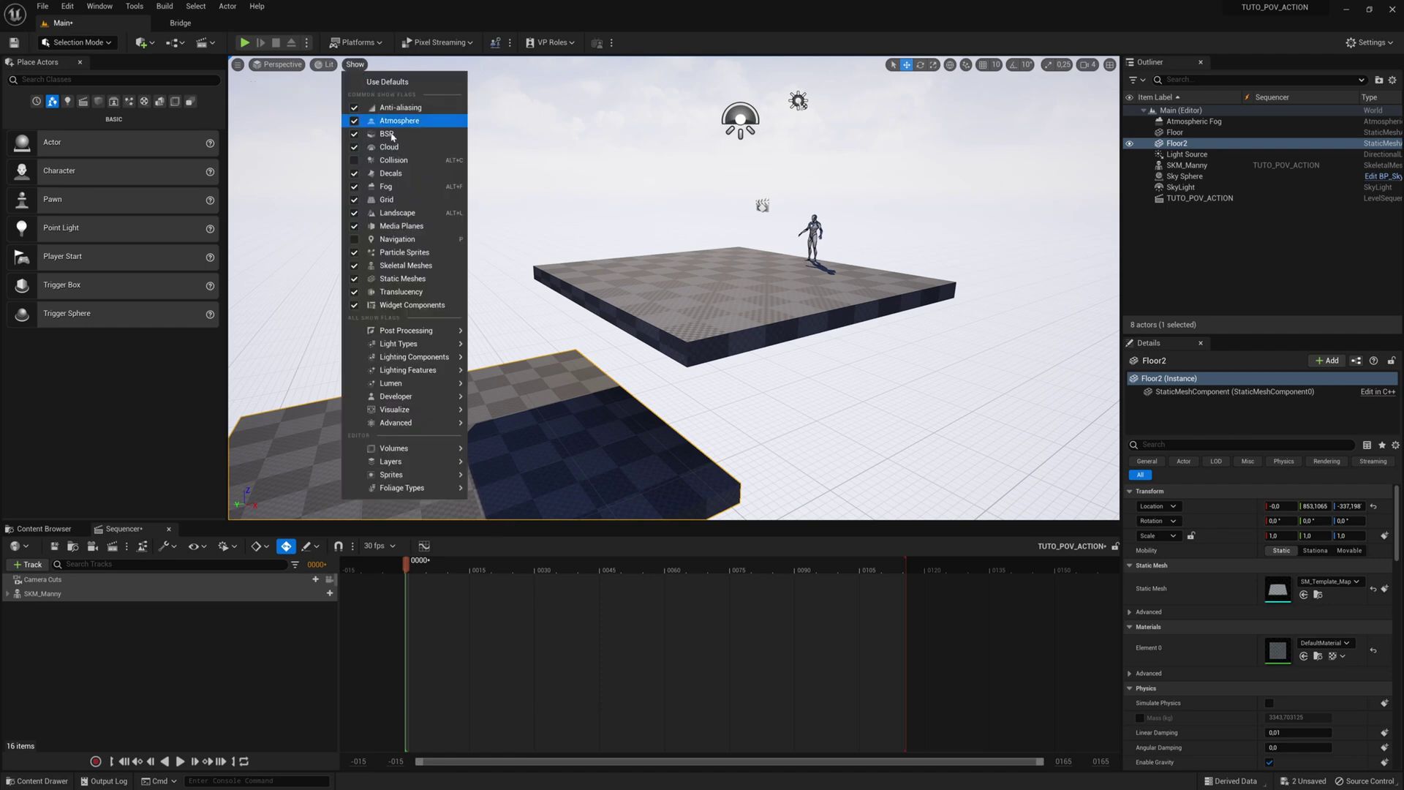
left_click(354, 200)
left_click(588, 371)
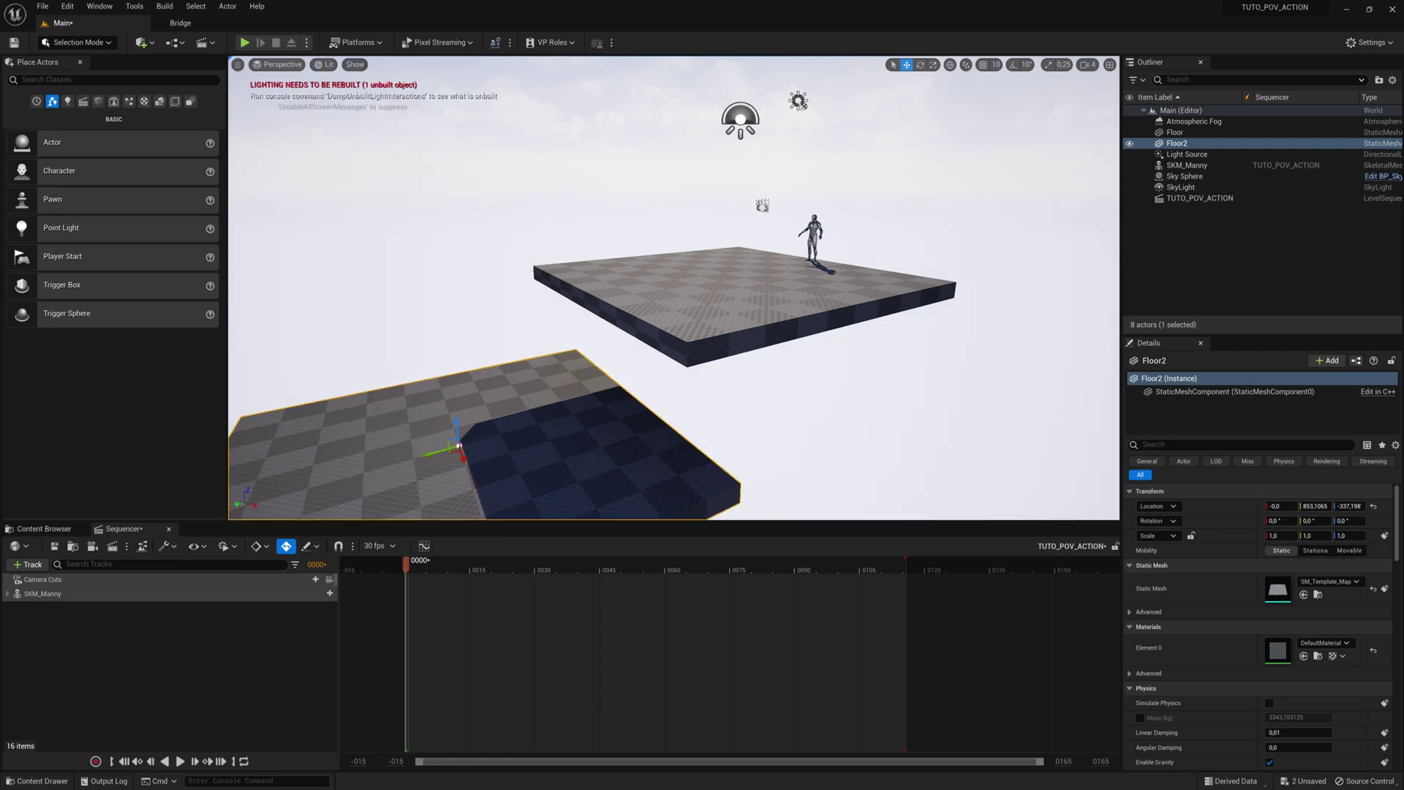
left_click(589, 371)
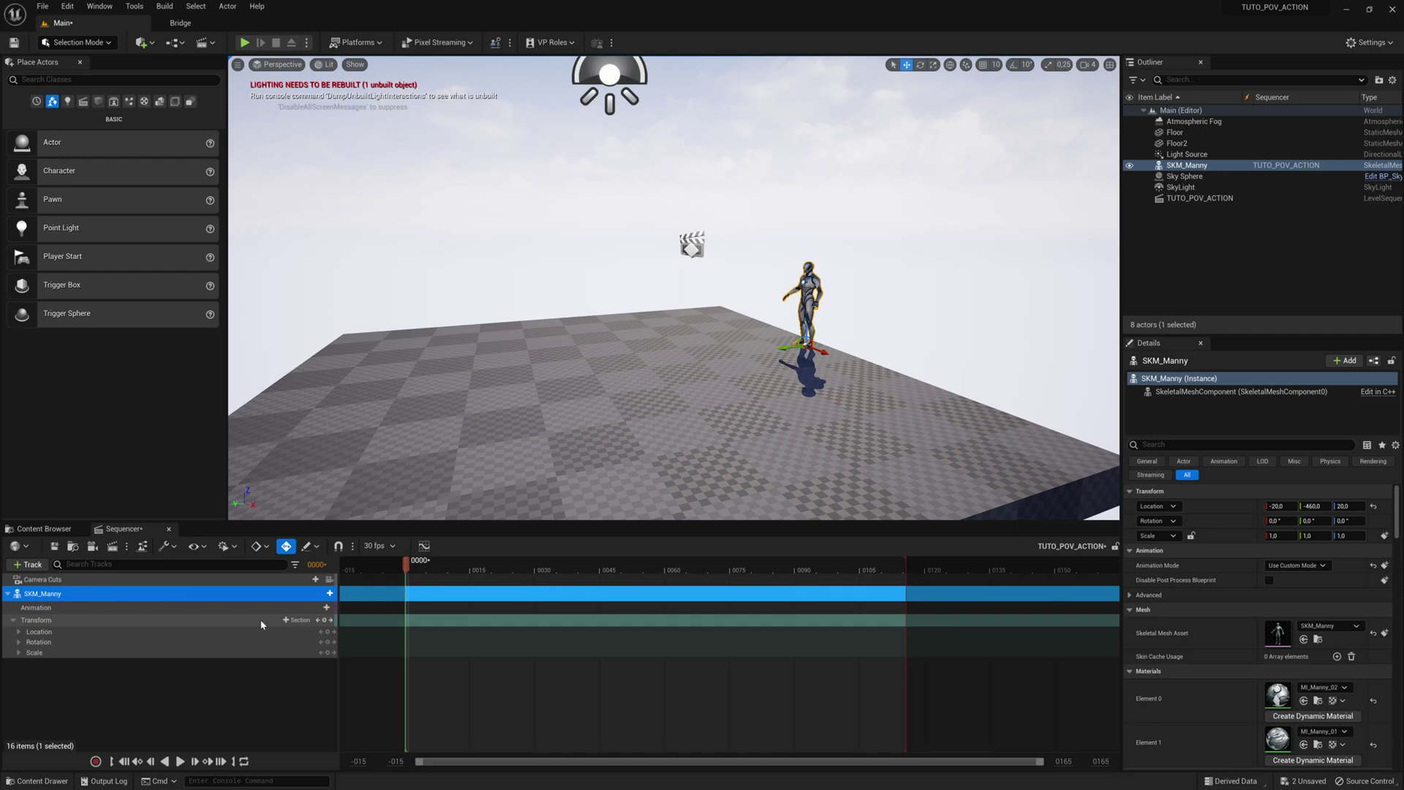
- Key SKM_Manny's transform at frame 0, move the character across the floor to about Y 435 at frame 45, and preview the motion
left_click(325, 620)
left_click_drag(448, 568, 601, 562)
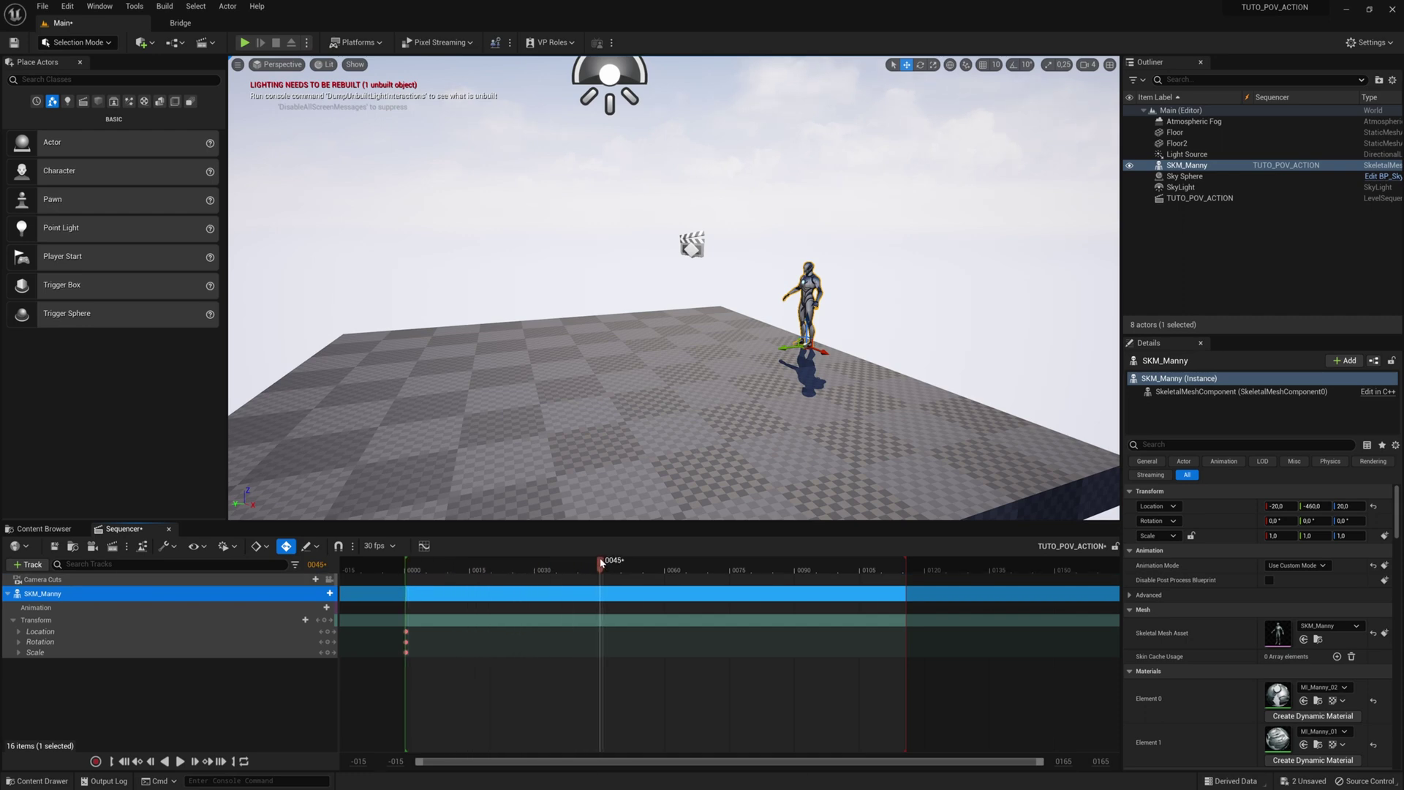
left_click_drag(787, 347, 249, 400)
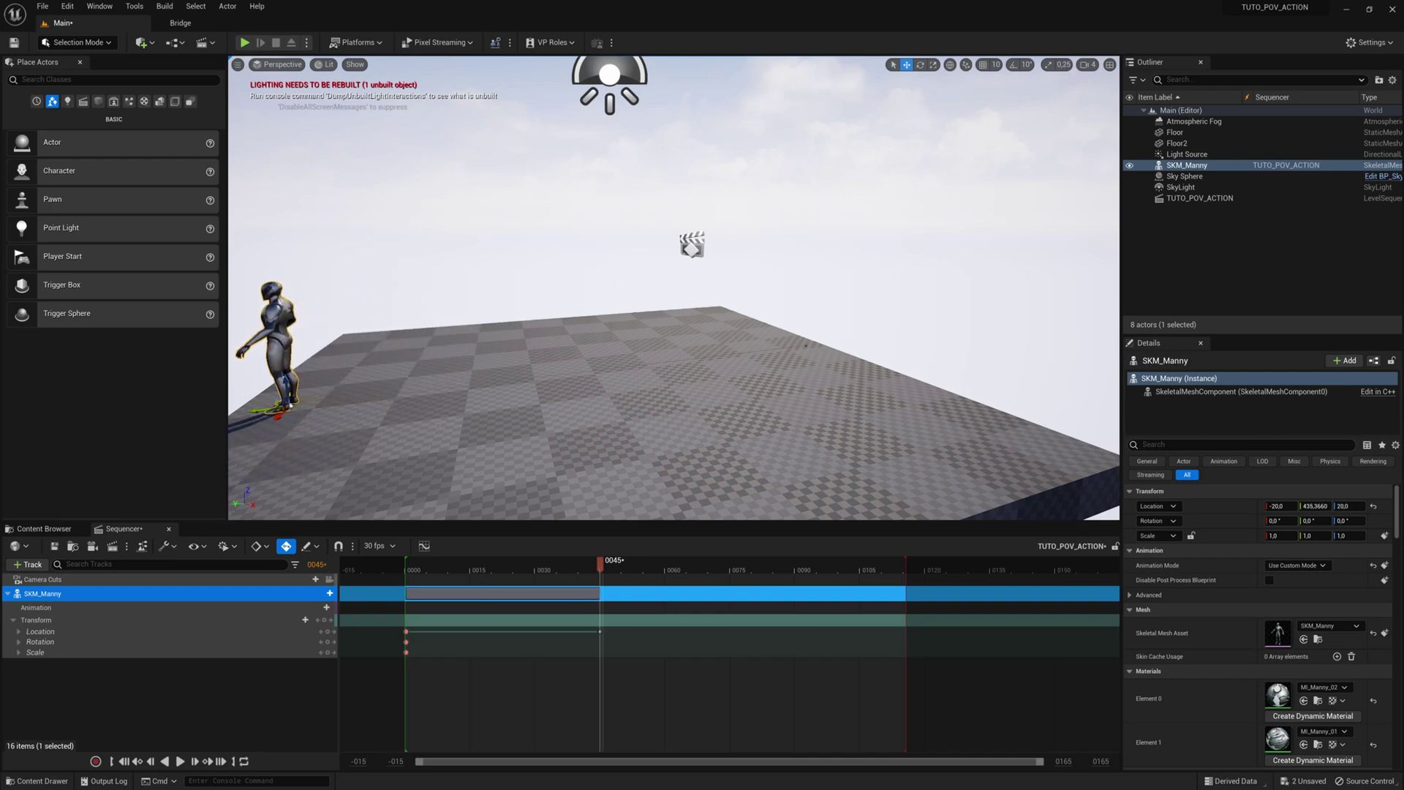
left_click_drag(601, 563, 451, 564)
key("space")
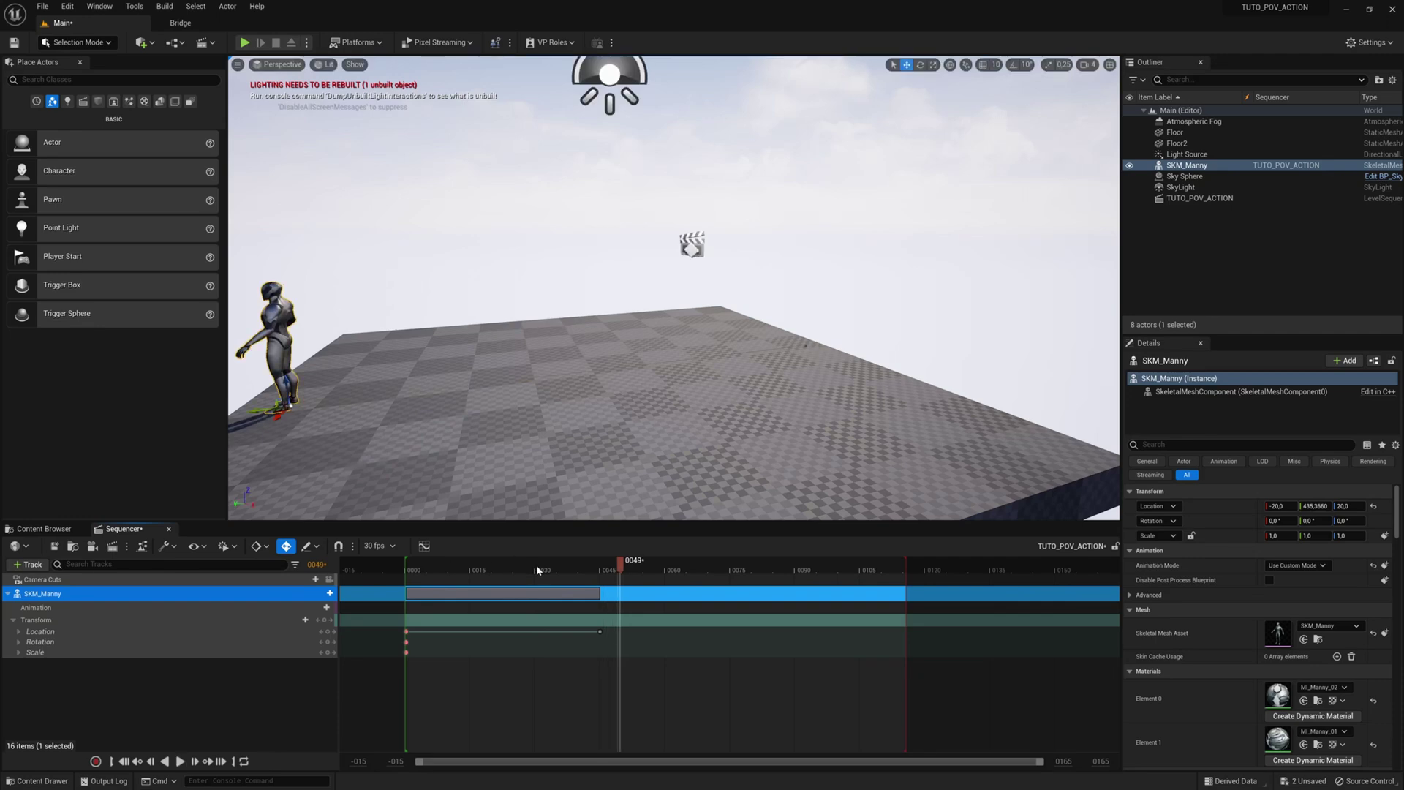
- Add the MM_Run_Fwd animation to SKM_Manny at frame 0 and play back the run
left_click_drag(537, 570, 408, 571)
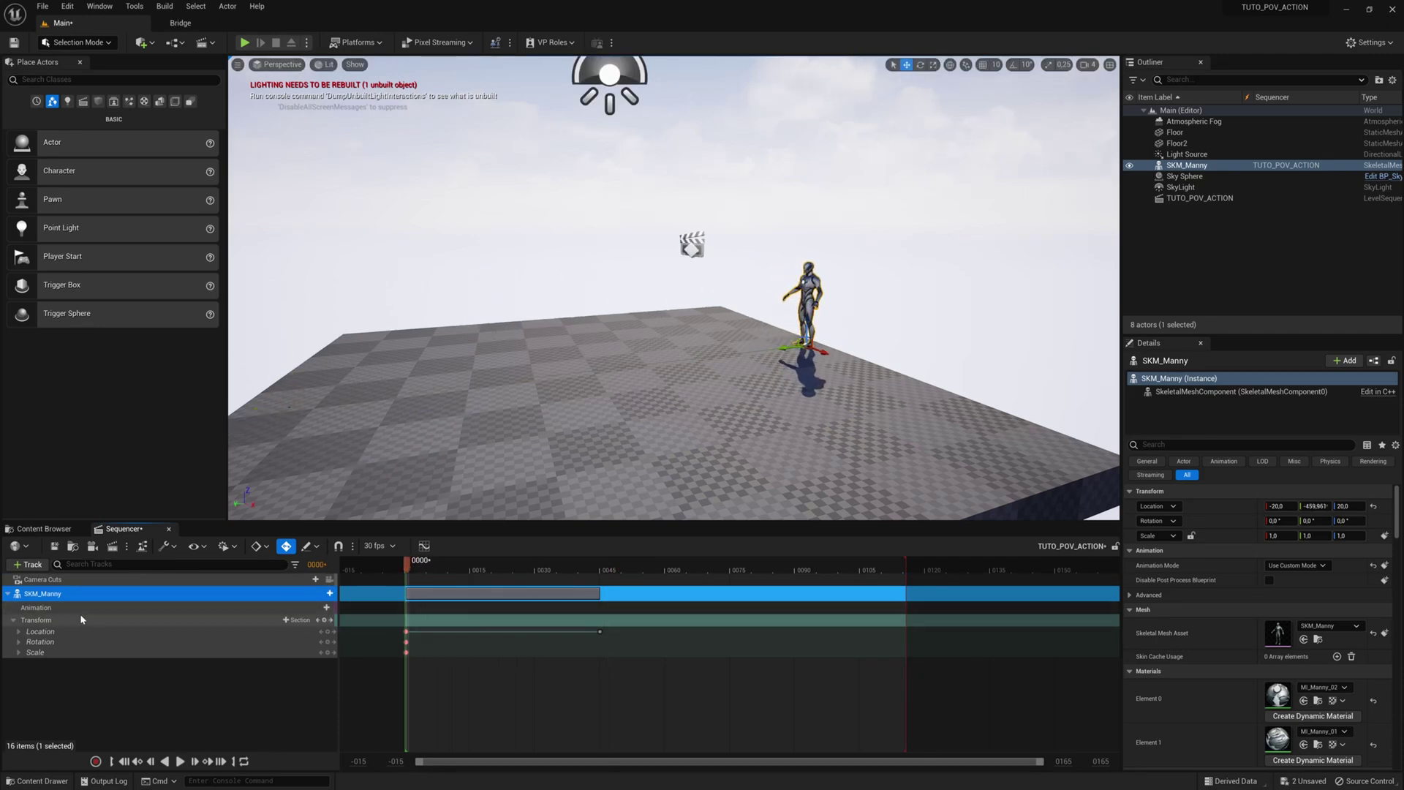
left_click(316, 607)
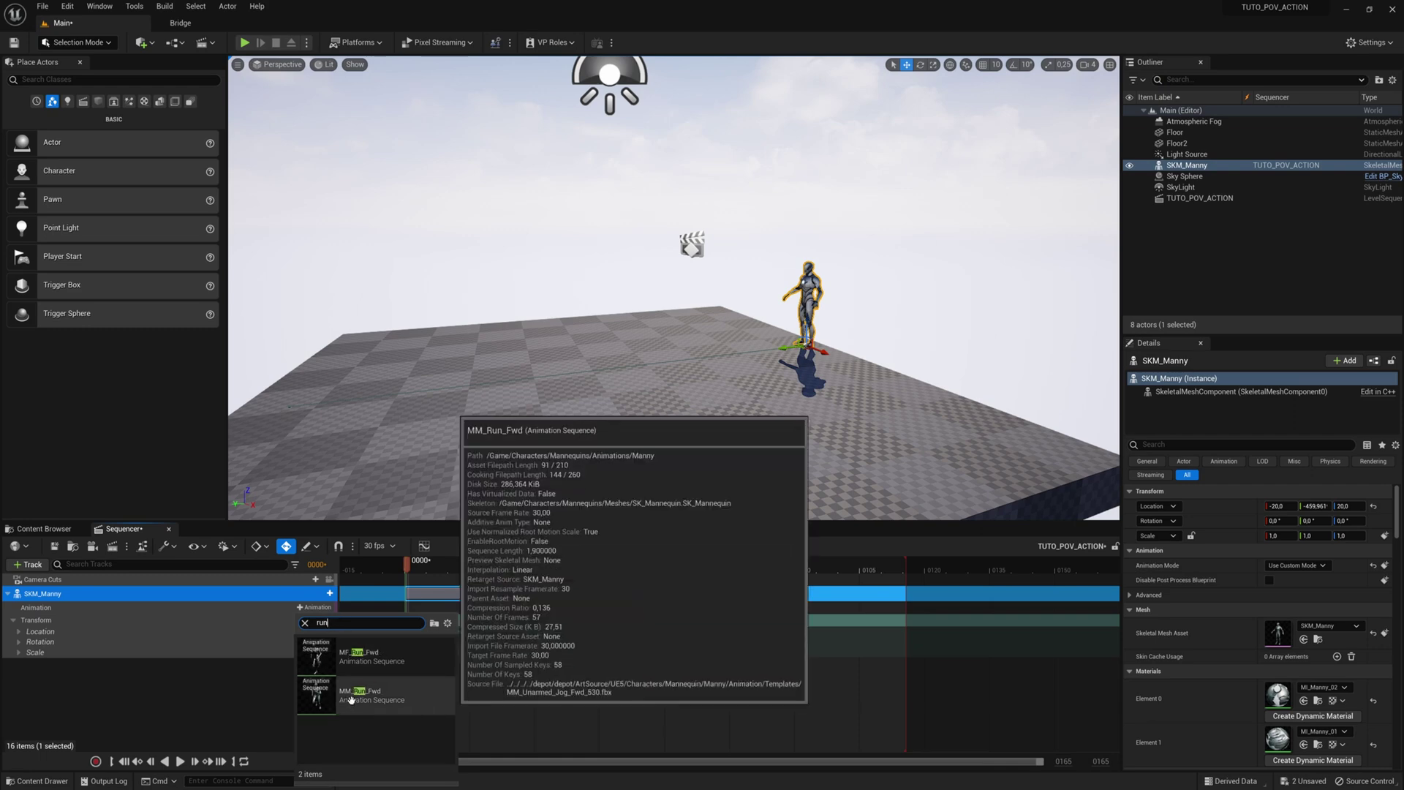
left_click(351, 699)
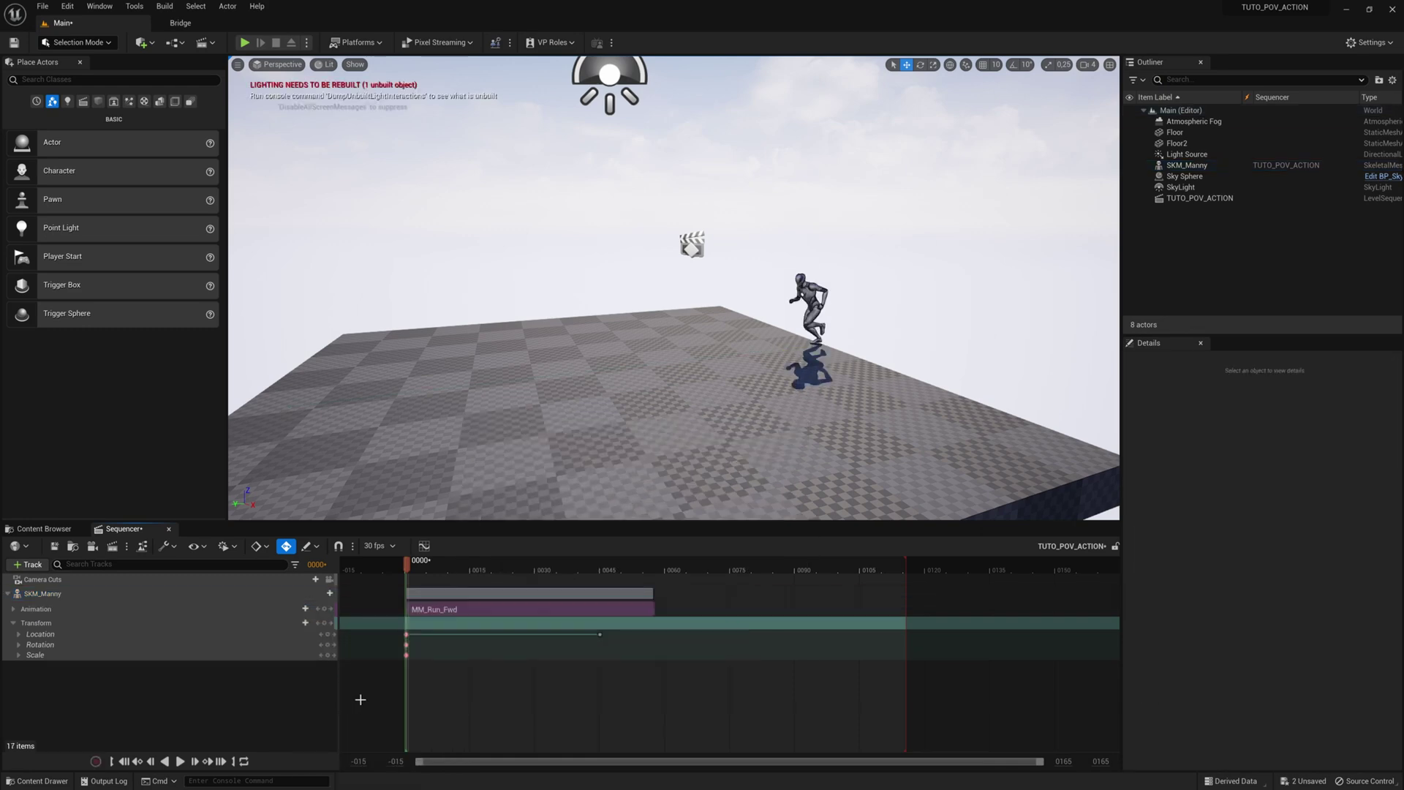
key("g")
key("space")
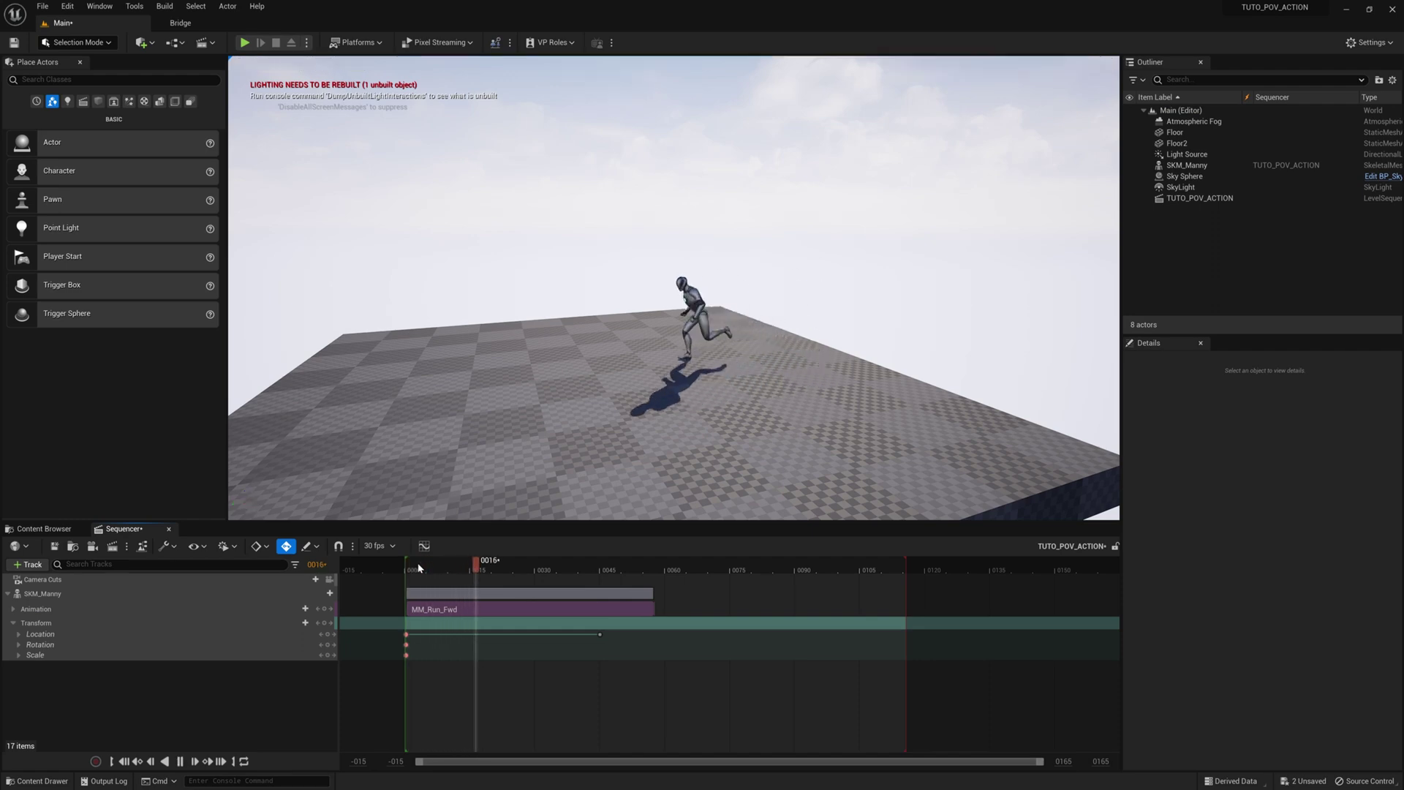
key("space")
left_click_drag(446, 570, 410, 574)
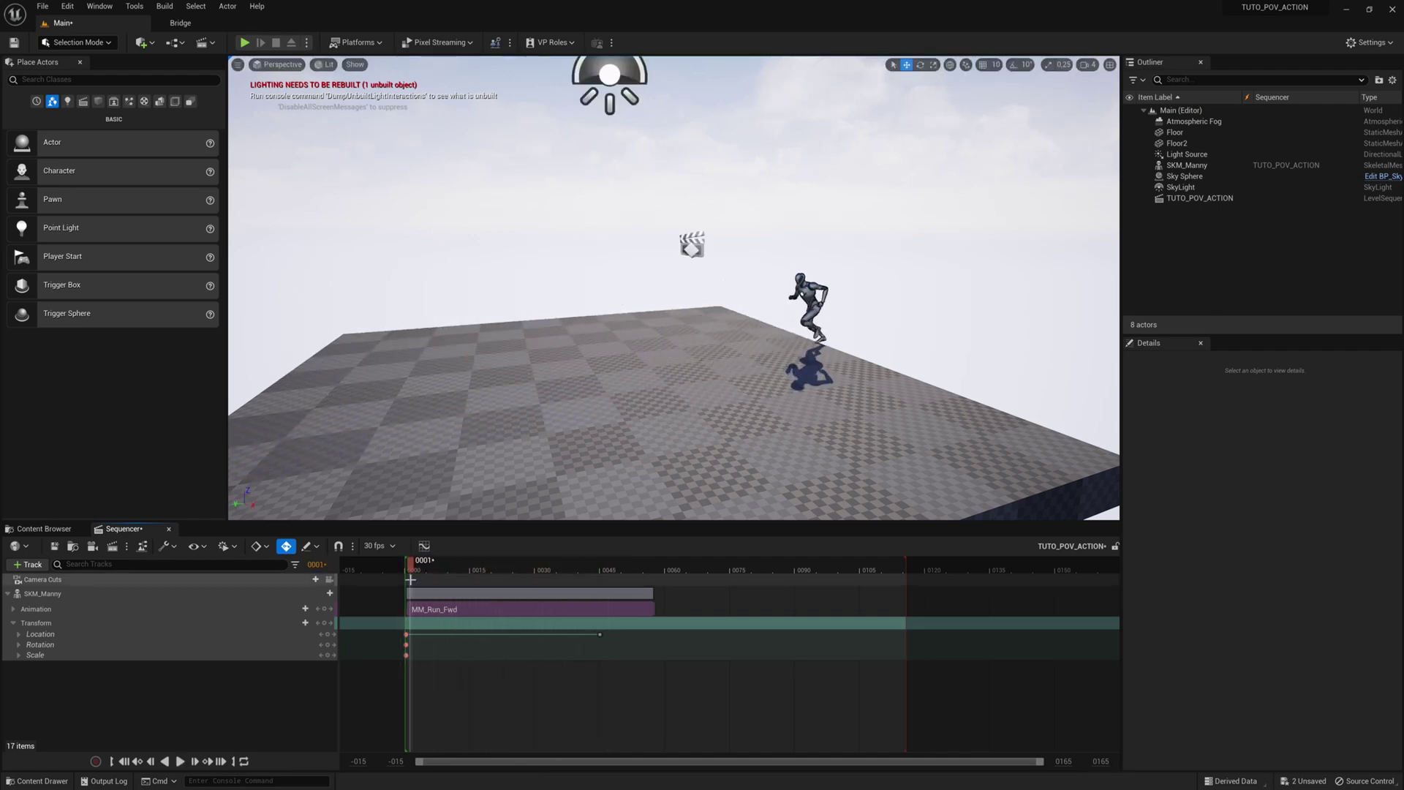
- Set SKM_Manny's location keys at frames 0 and 45 to Linear interpolation and replay the run
left_click(406, 634)
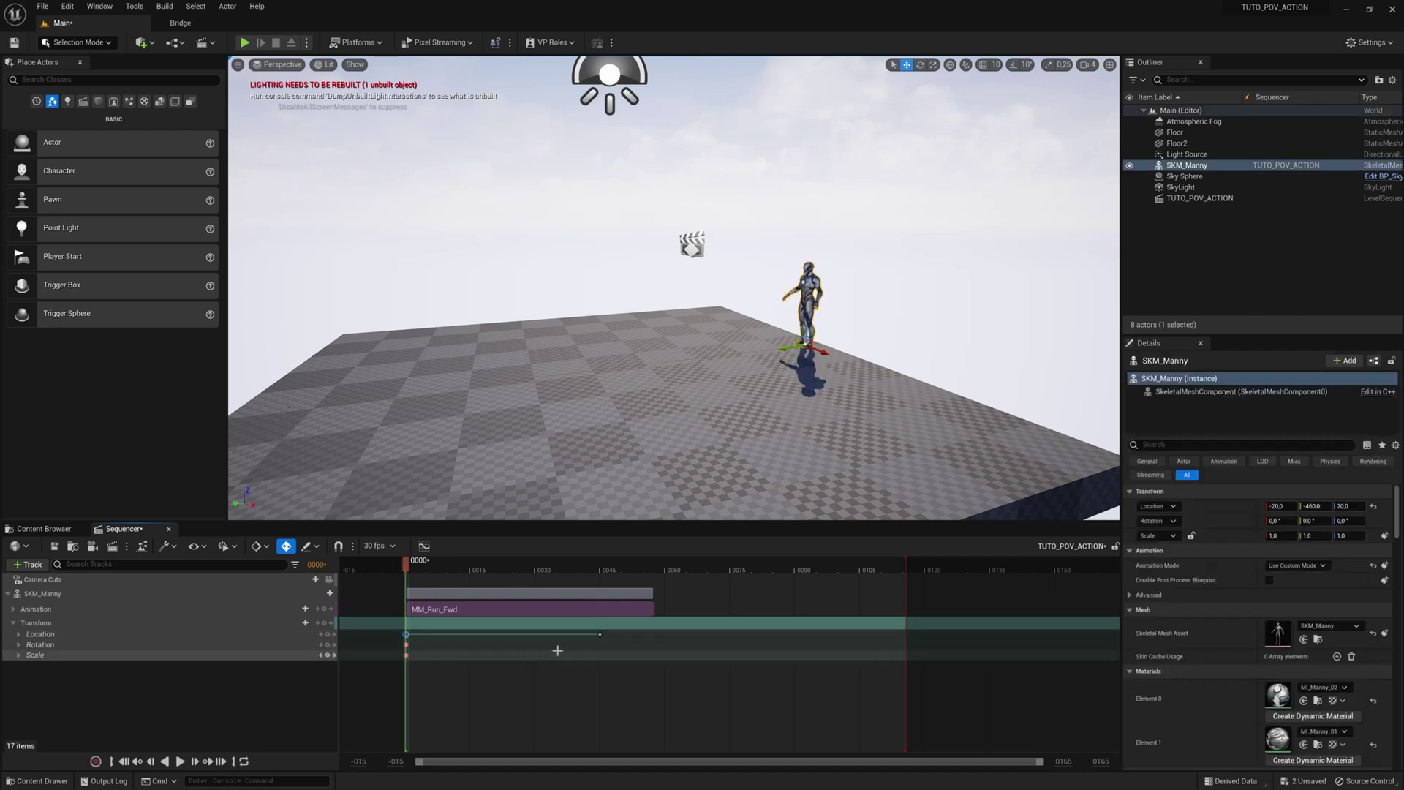
left_click(600, 634)
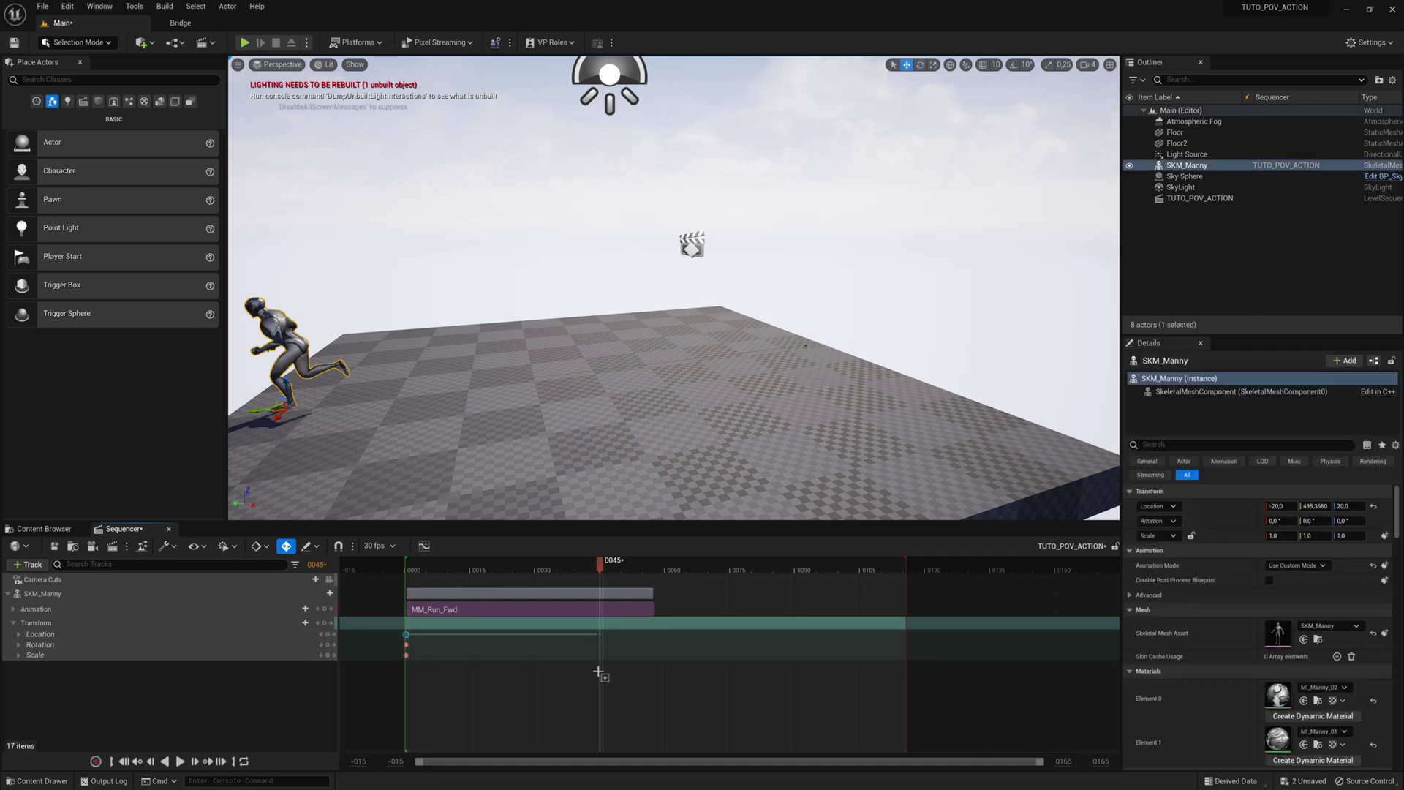
right_click(407, 634)
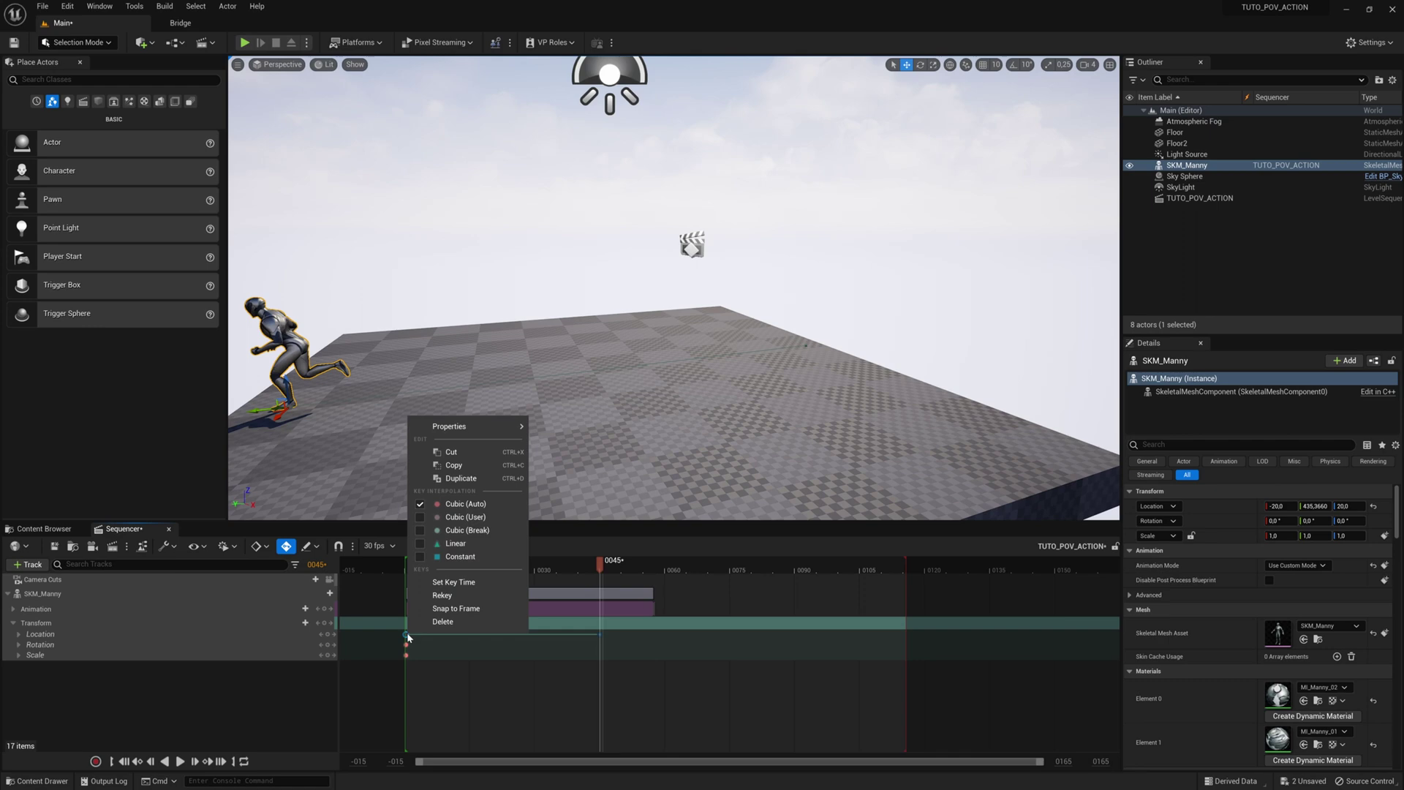
left_click(419, 543)
left_click(582, 568)
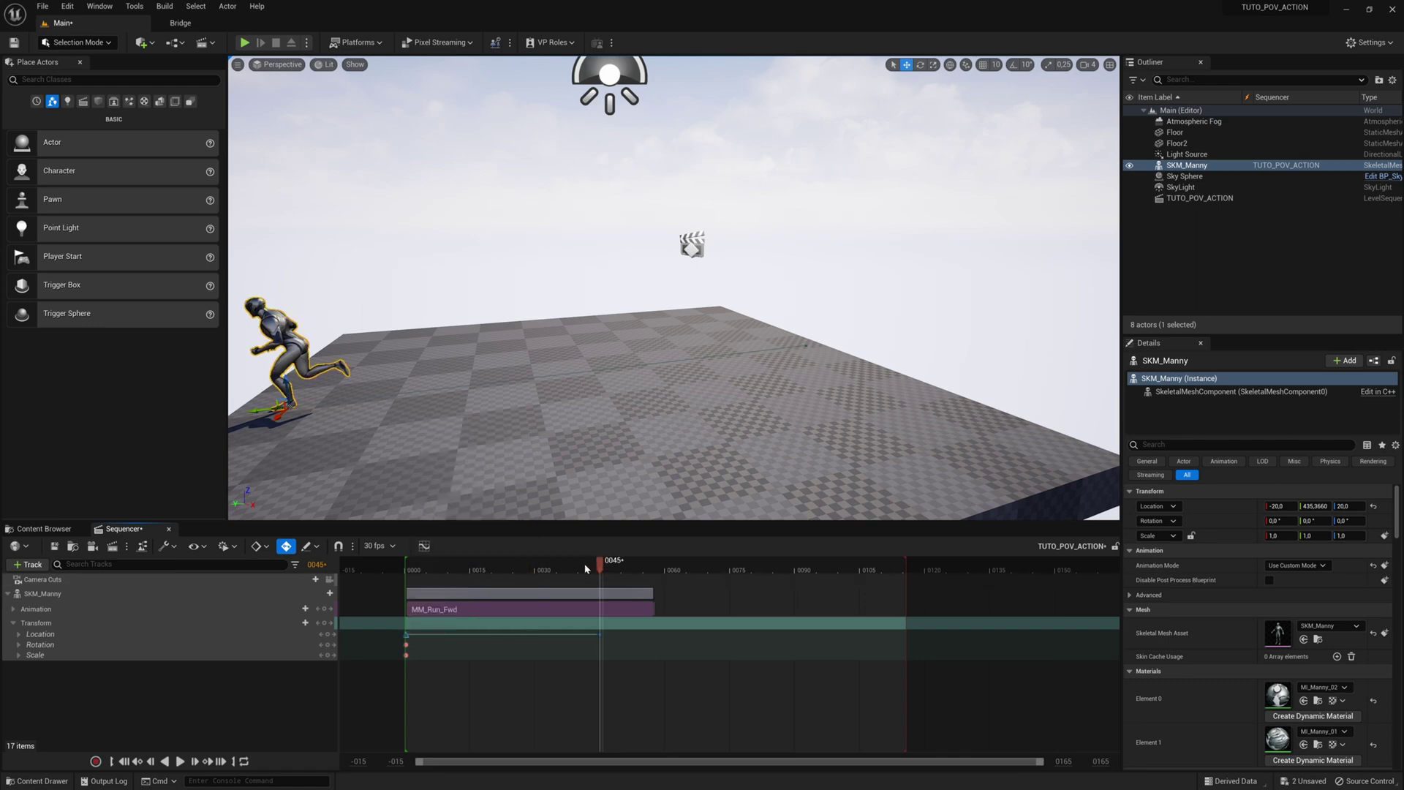
left_click_drag(580, 569, 407, 569)
key("space")
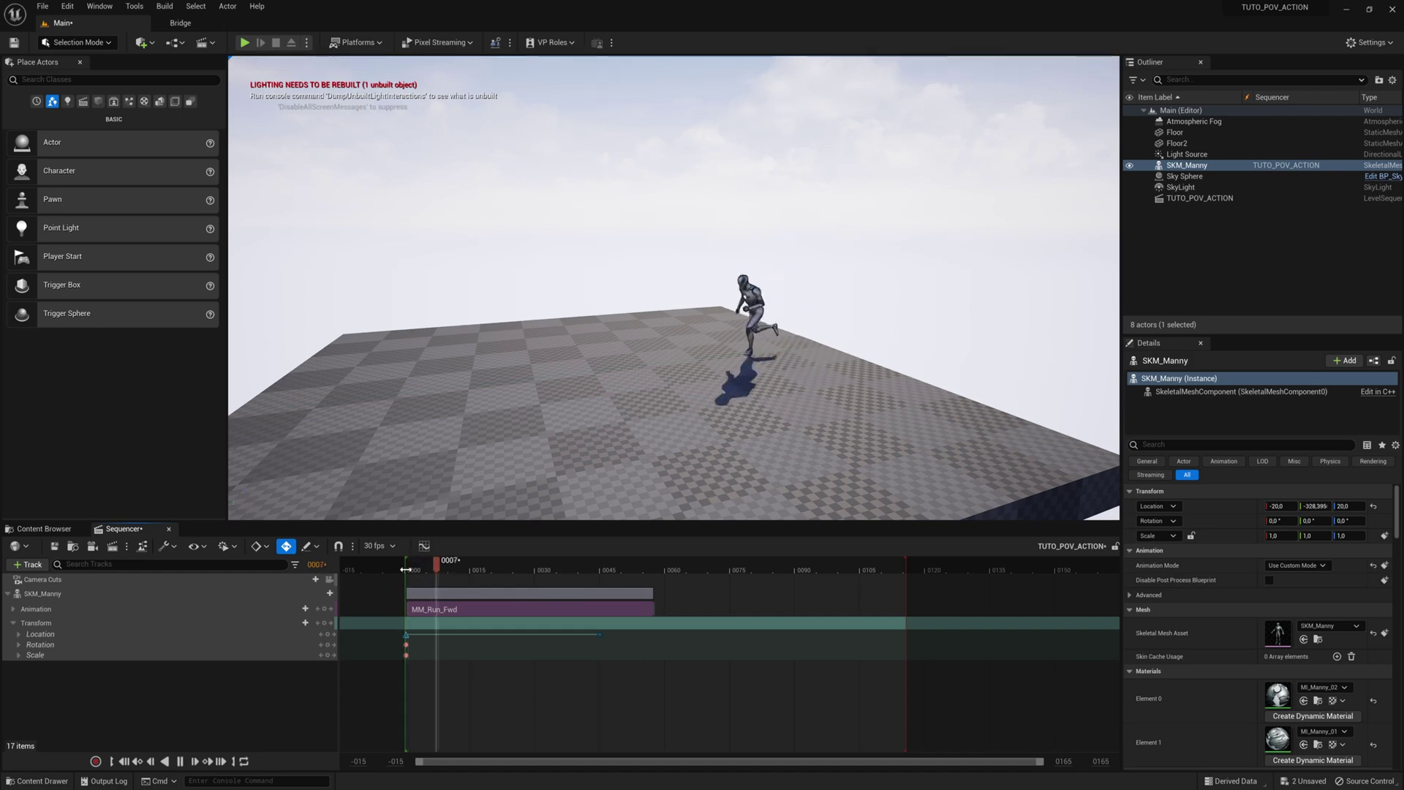
key("space")
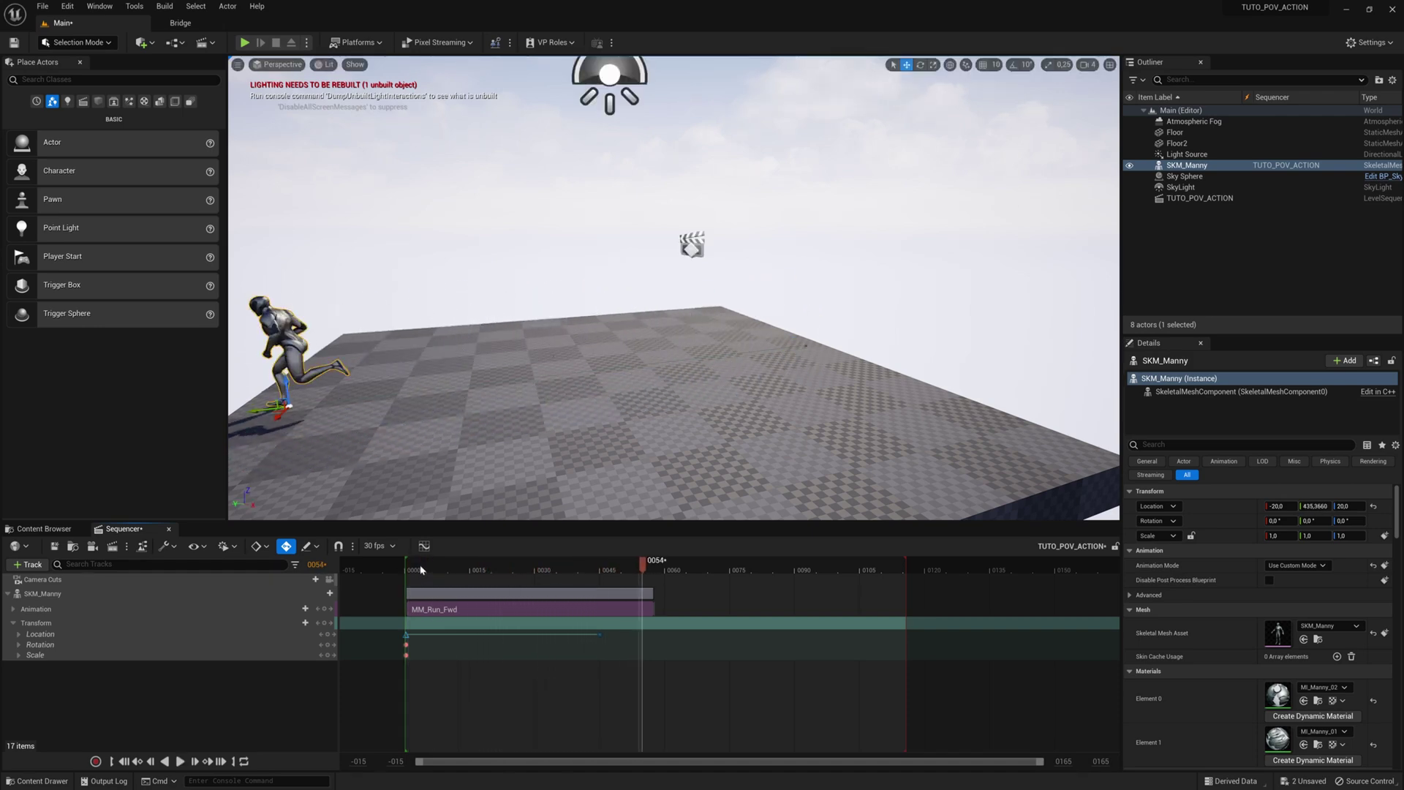
- Add the MM_Jump animation to SKM_Manny at frame 45, where the character reaches the floor's edge
left_click(424, 569)
left_click_drag(425, 569, 602, 583)
right_click_drag(601, 351, 490, 351)
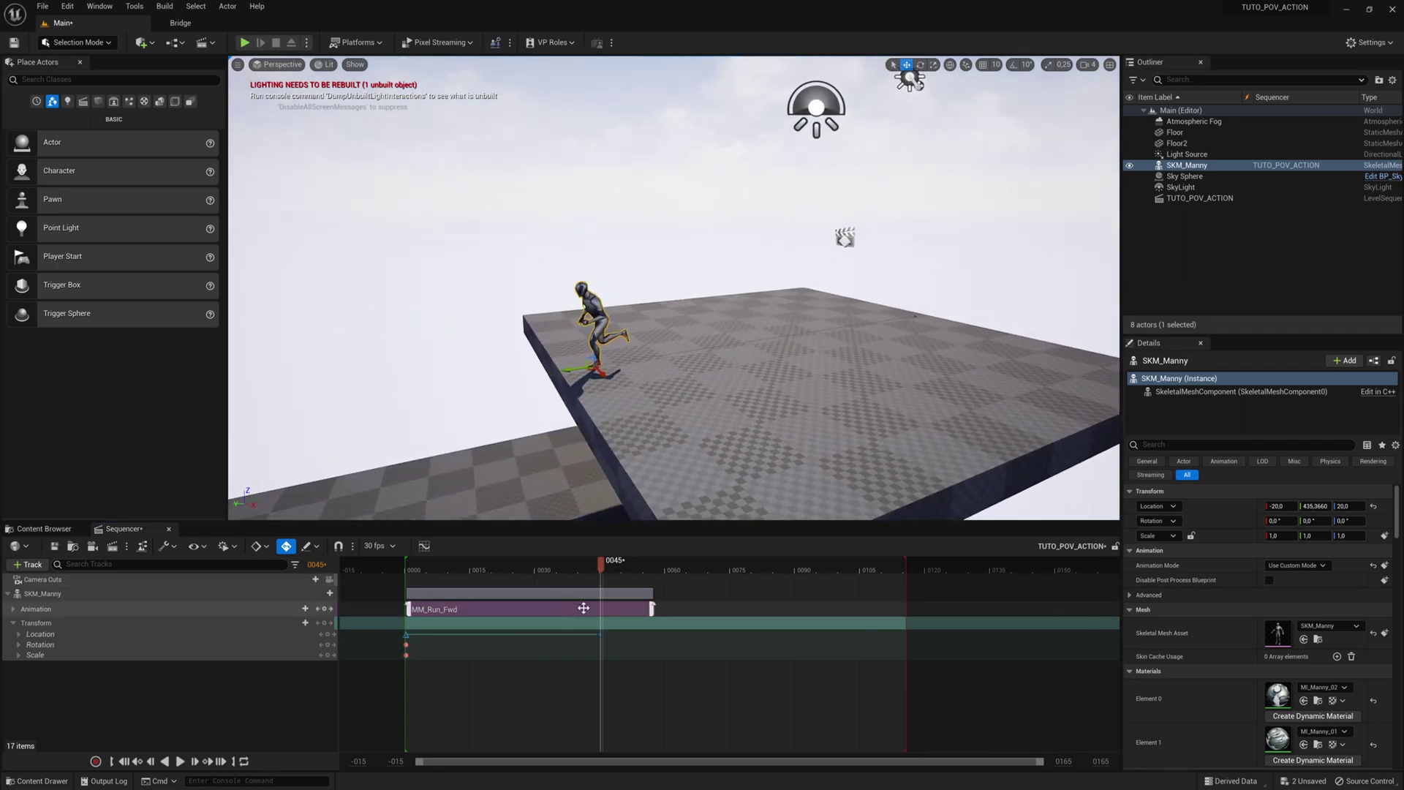
left_click(296, 609)
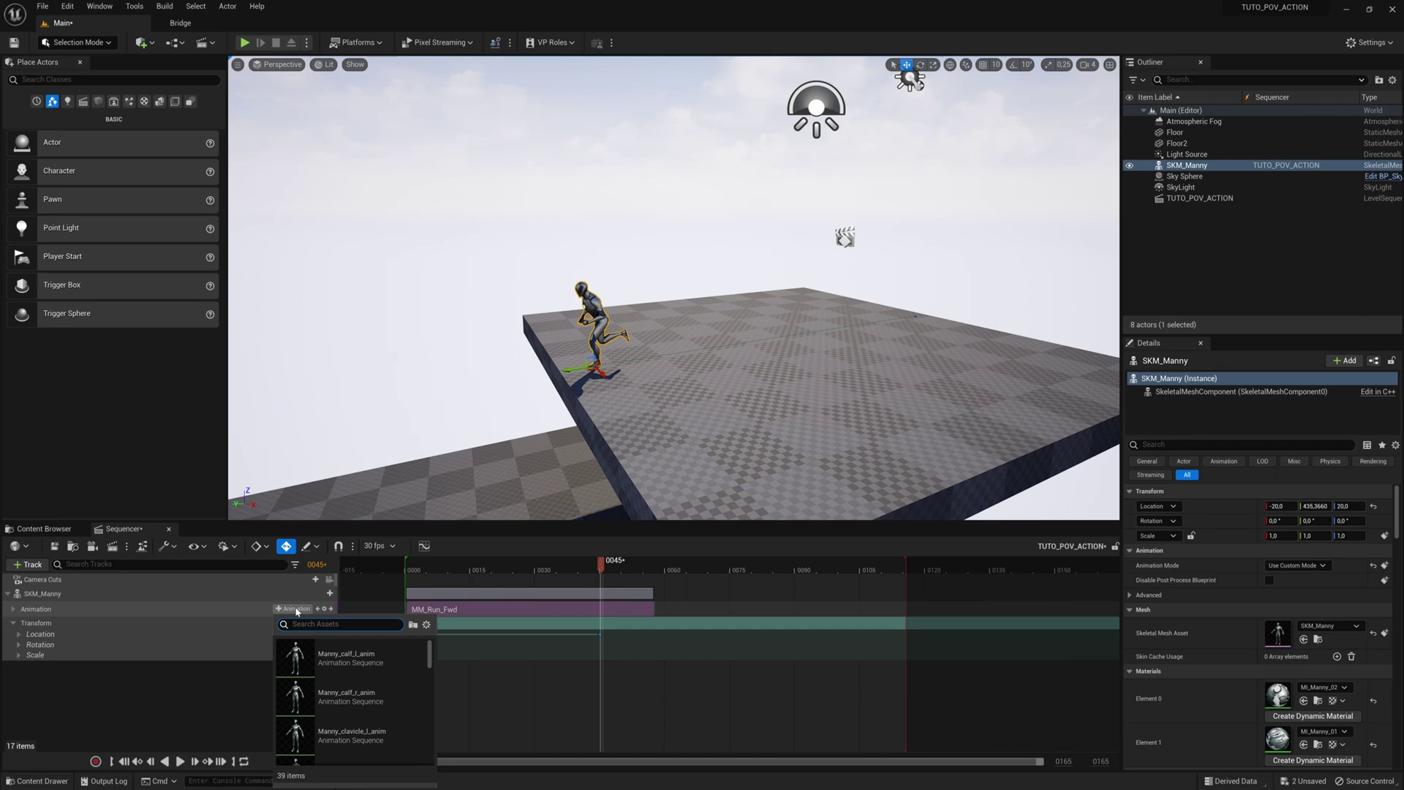
type("jump")
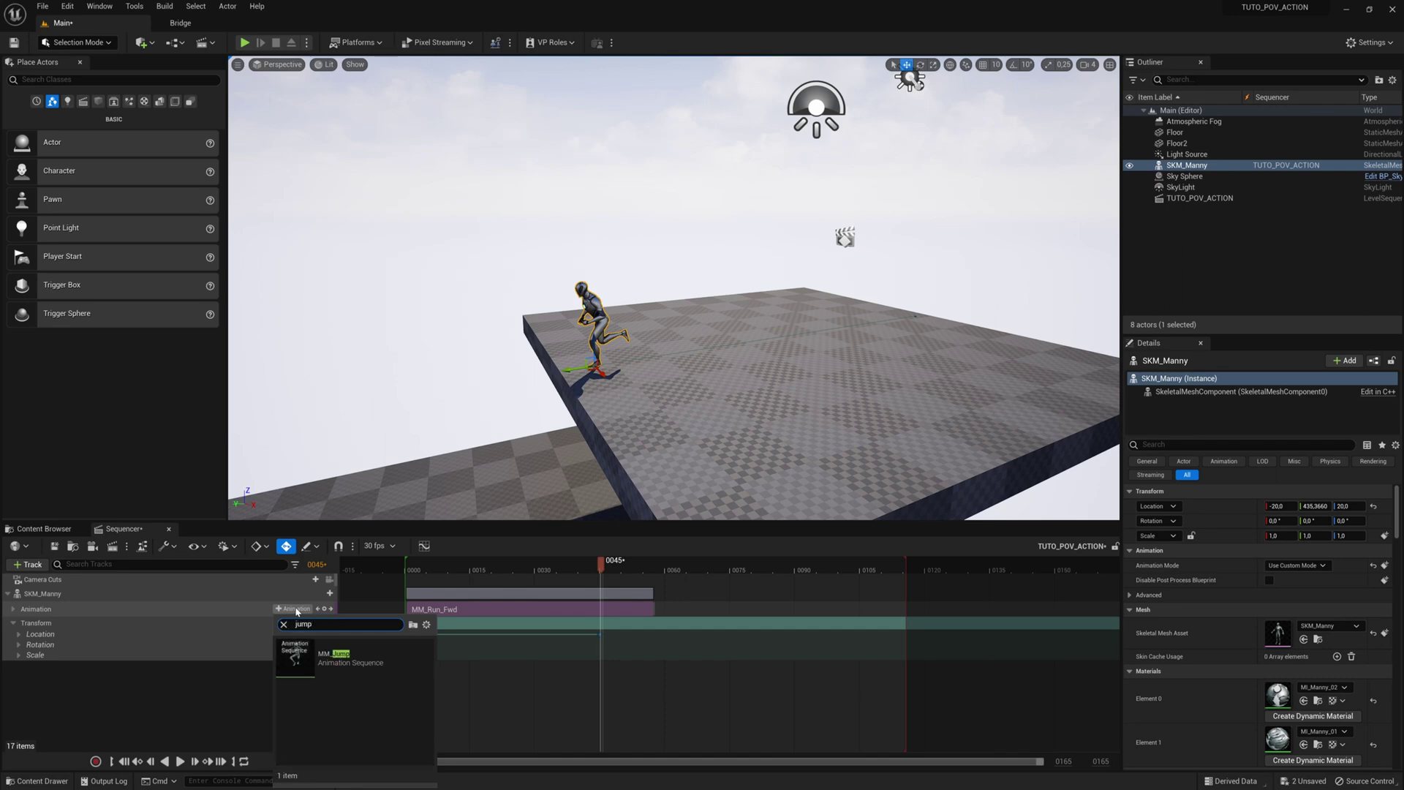
key("Return")
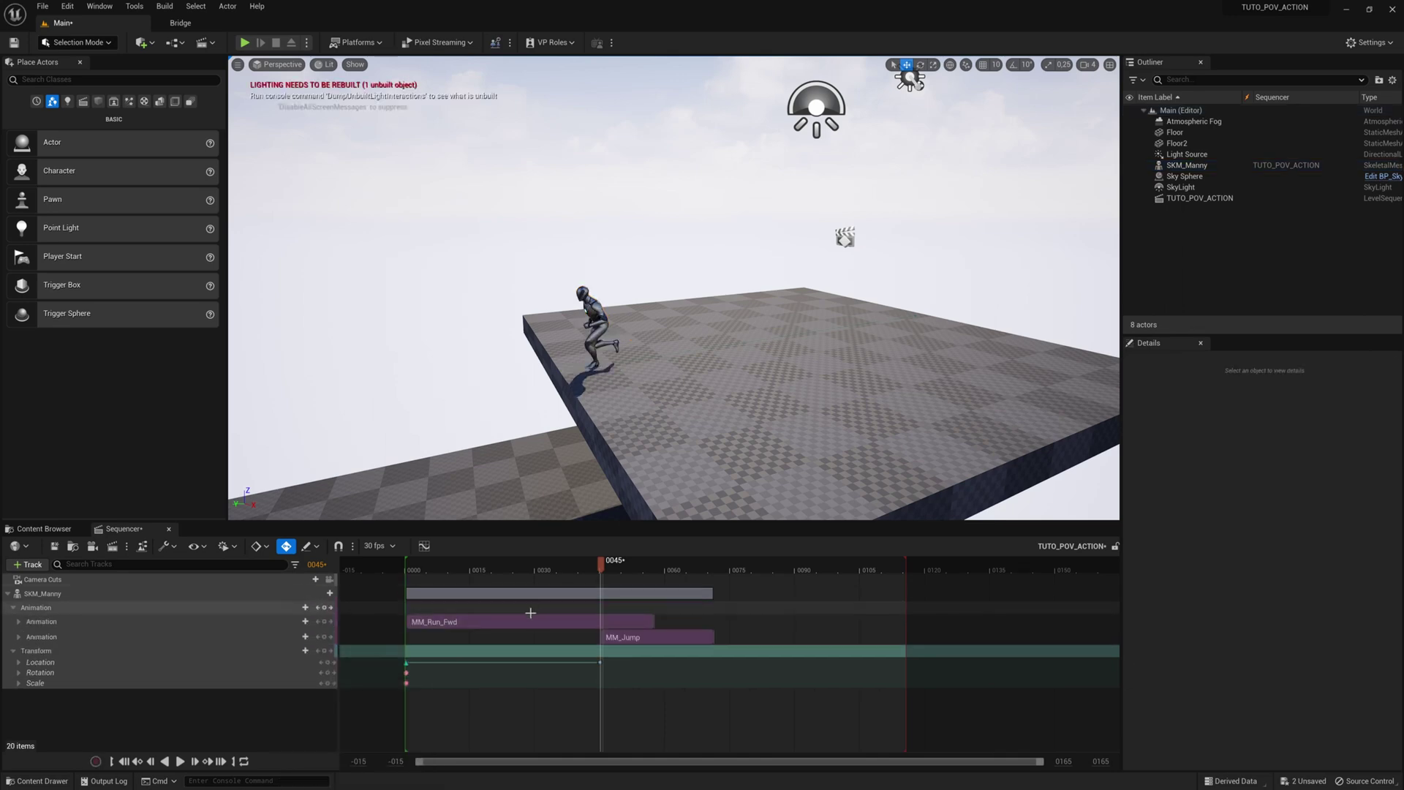
- Blend MM_Jump with MM_Run_Fwd on the same animation row, trim the overlap to a 4-frame crossfade, and preview it
left_click_drag(650, 637, 653, 623)
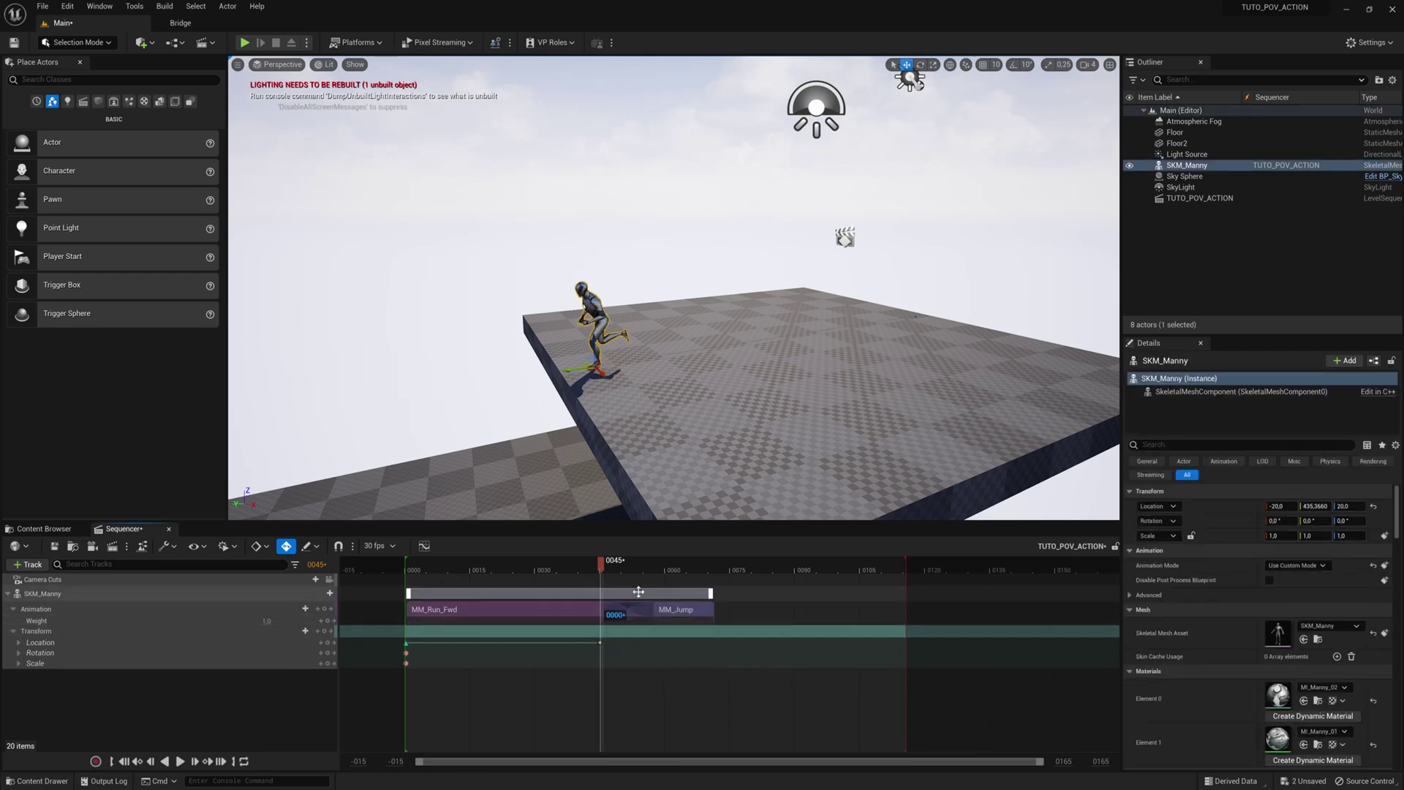
left_click_drag(600, 568, 631, 616)
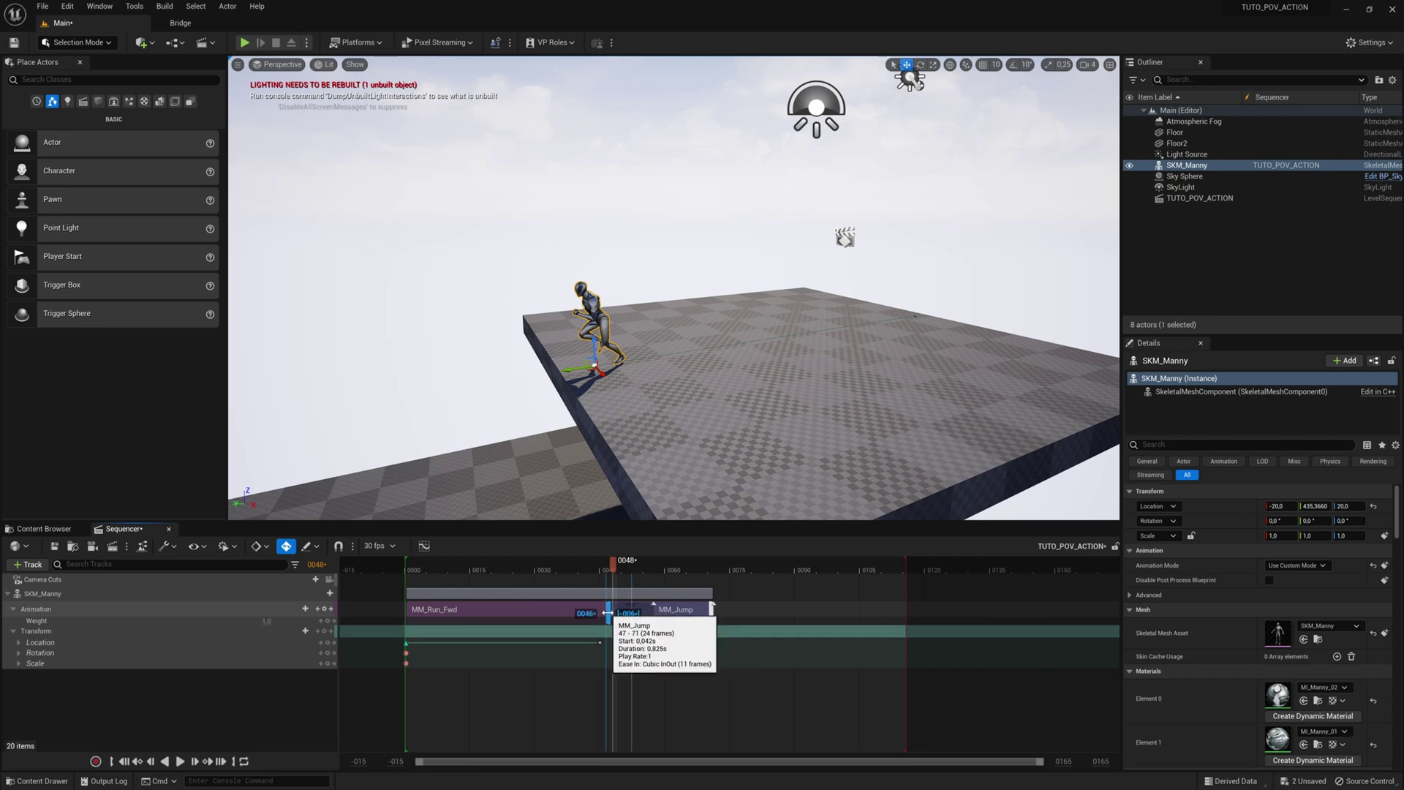
left_click_drag(650, 611, 620, 610)
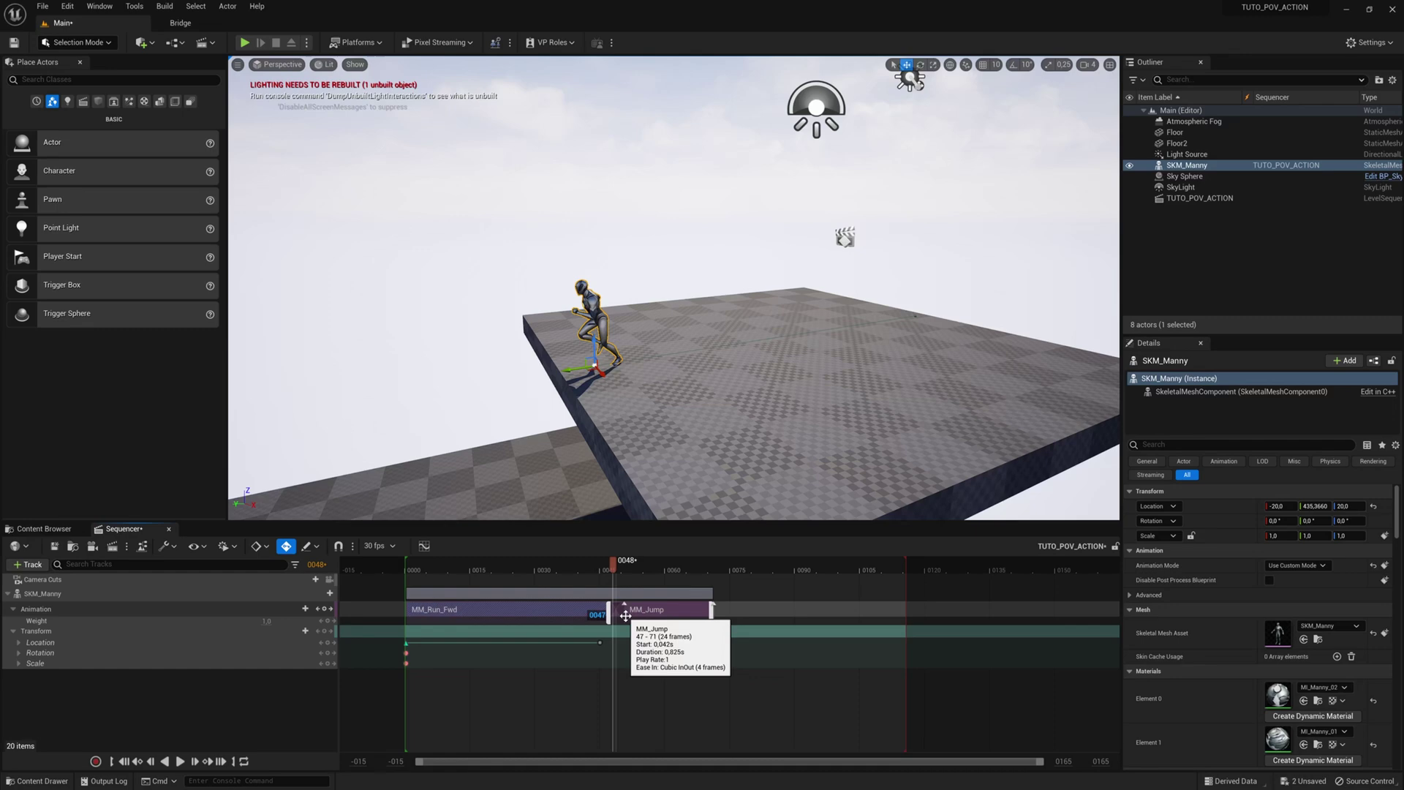
left_click_drag(625, 614, 598, 579)
key("space")
key("space")
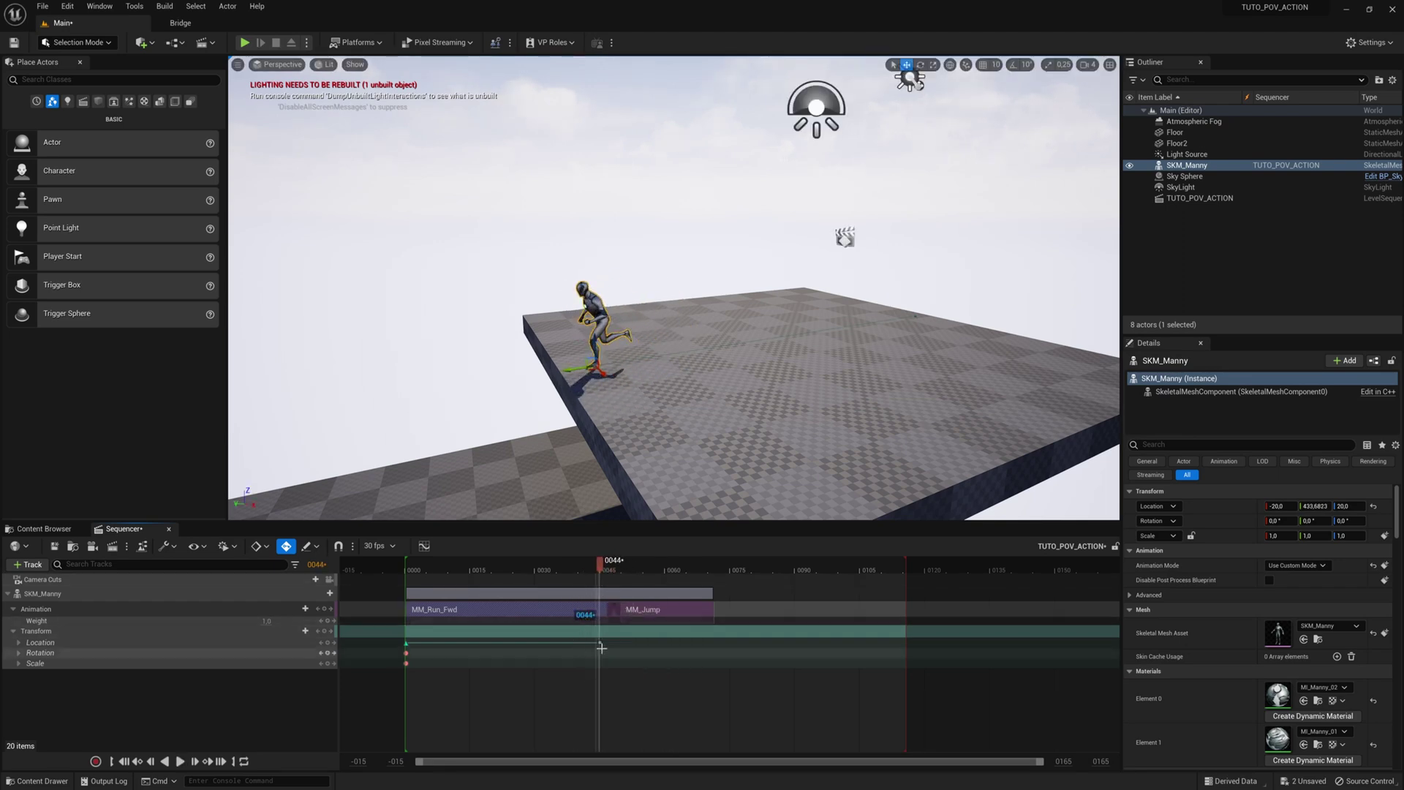
key("Return")
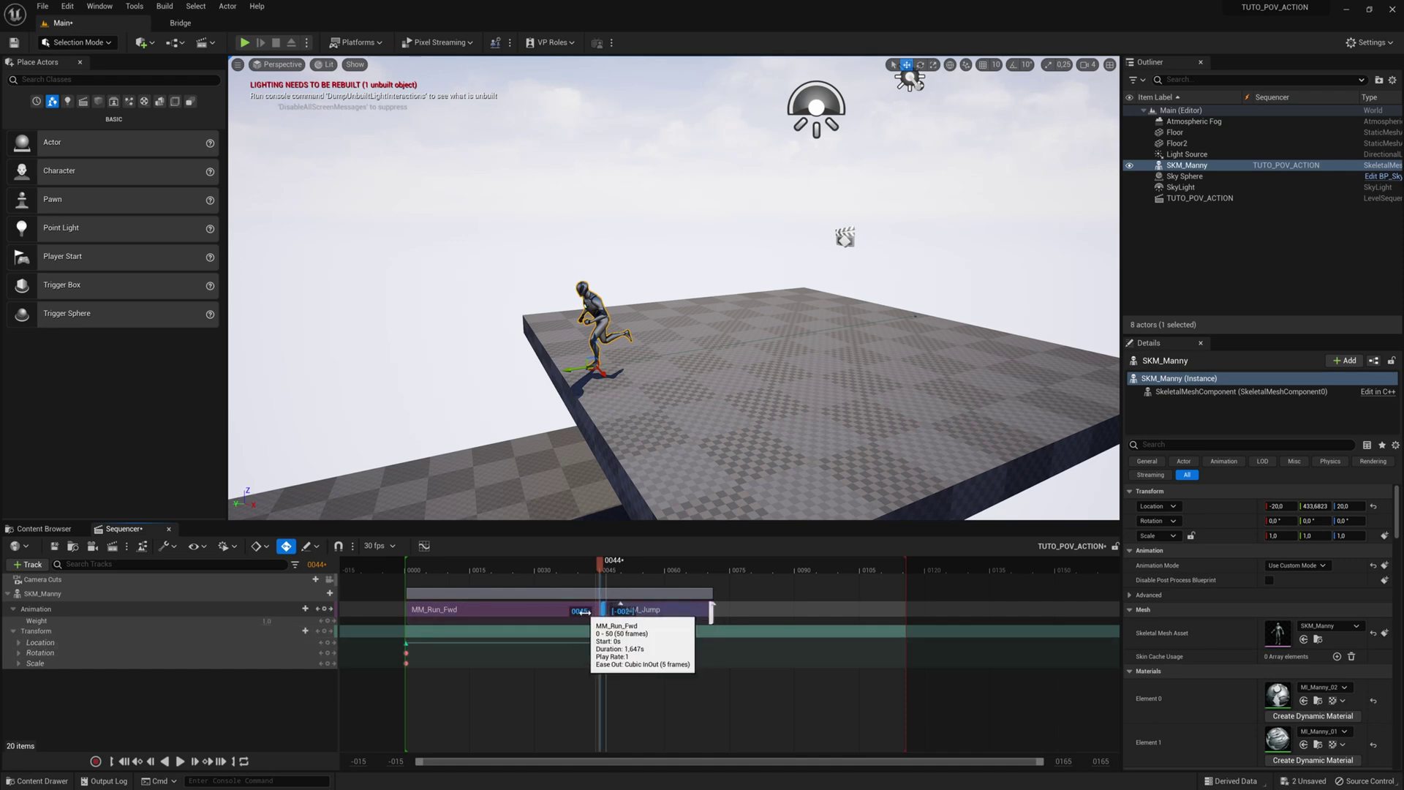
- Adjust the run-to-jump transition so MM_Jump starts at frame 42, keeping a 4-frame blend, and preview it
left_click_drag(599, 567, 521, 569)
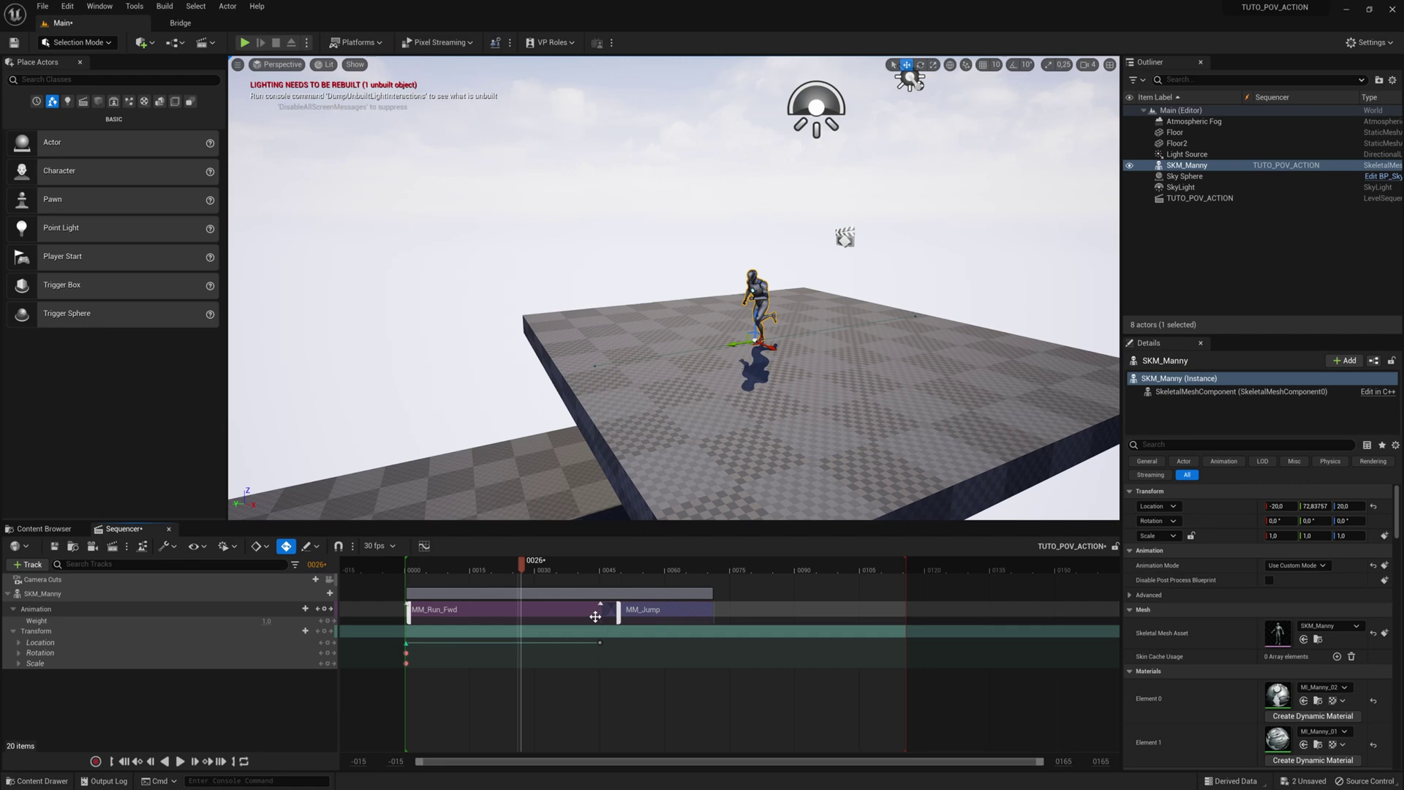
left_click_drag(653, 613, 578, 612)
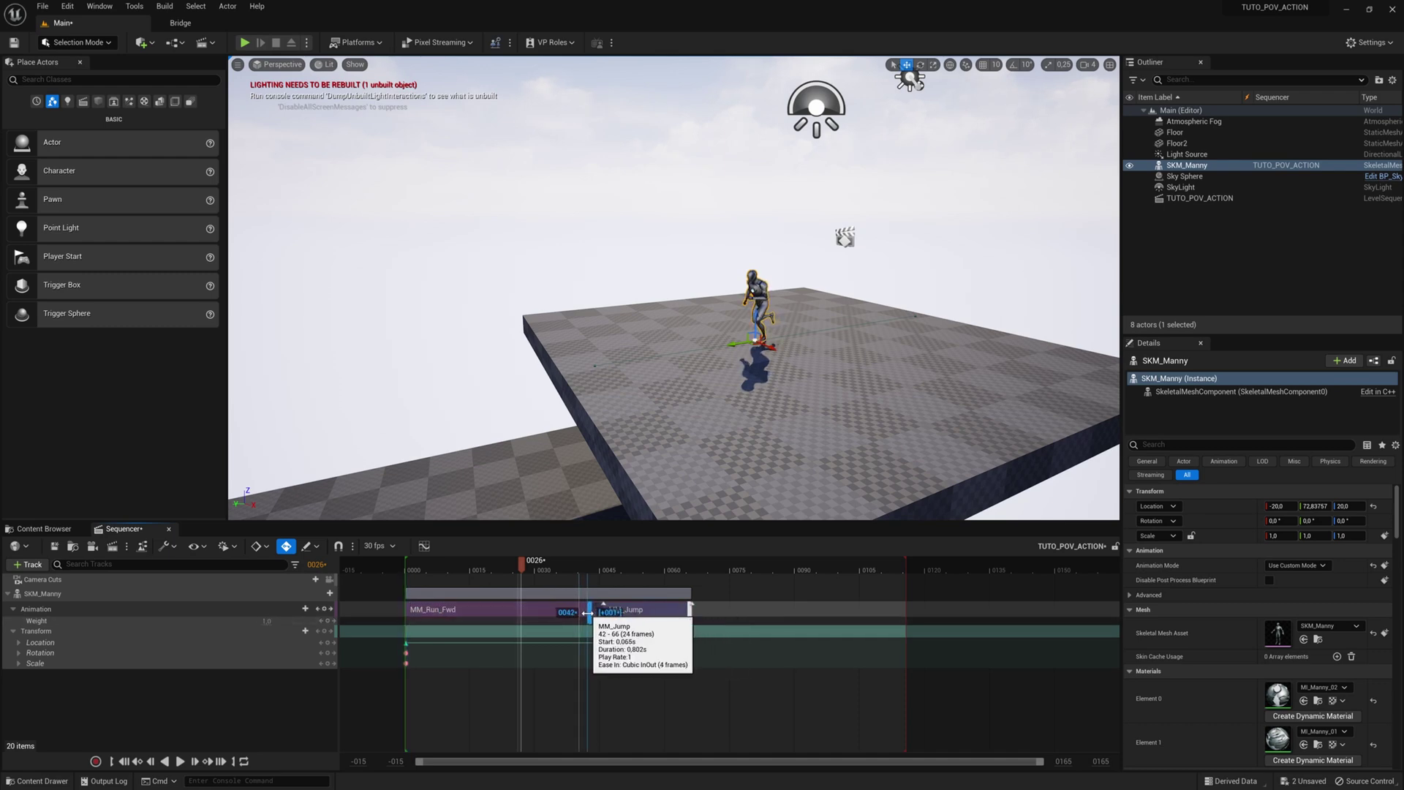
mouse_move(589, 571)
left_mouse_down()
mouse_move(549, 569)
mouse_move(633, 590)
mouse_move(605, 593)
left_mouse_up()
key("space")
key("space")
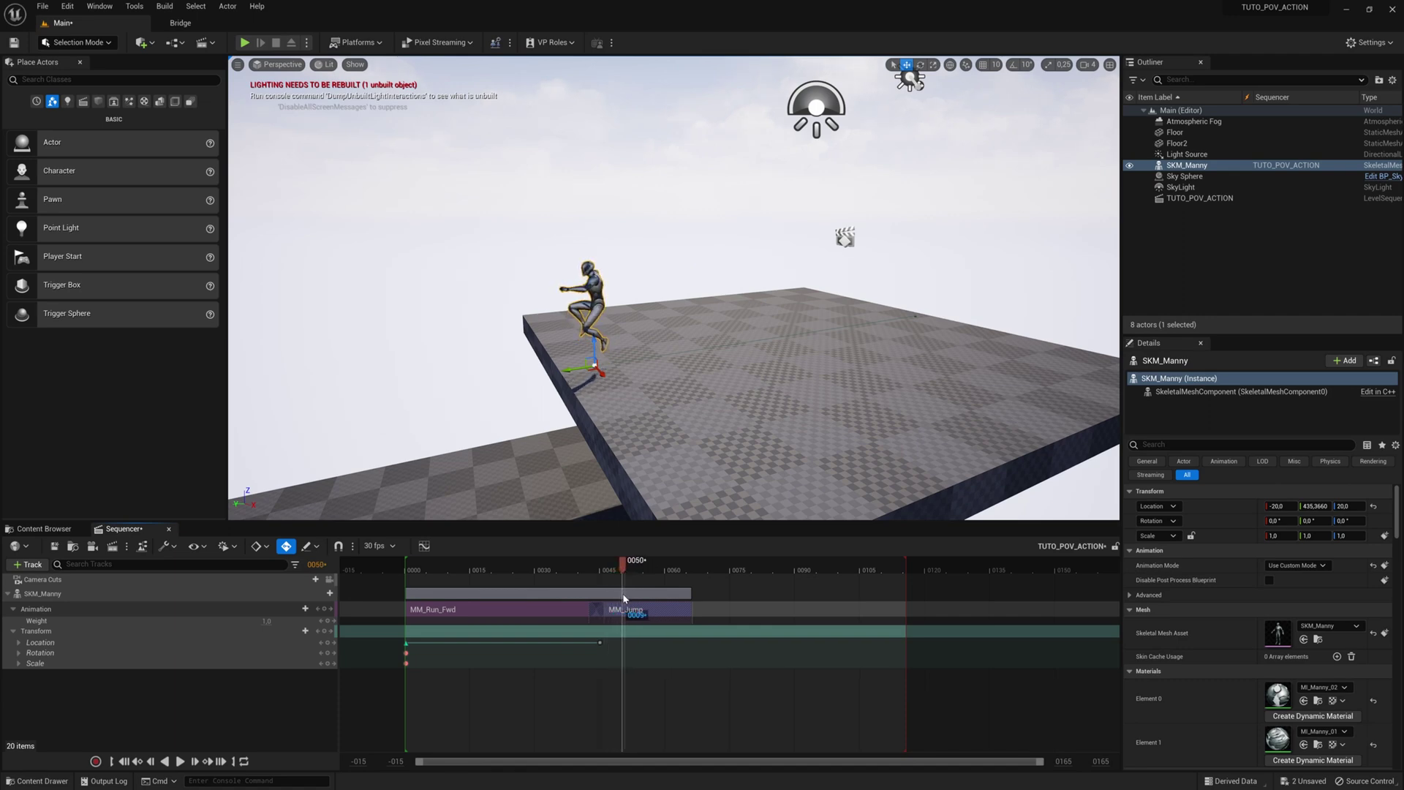
- Key SKM_Manny at frame 47 raised and forward past the floor's edge, at about Y 537 and Z 70
left_click_drag(630, 605, 609, 604)
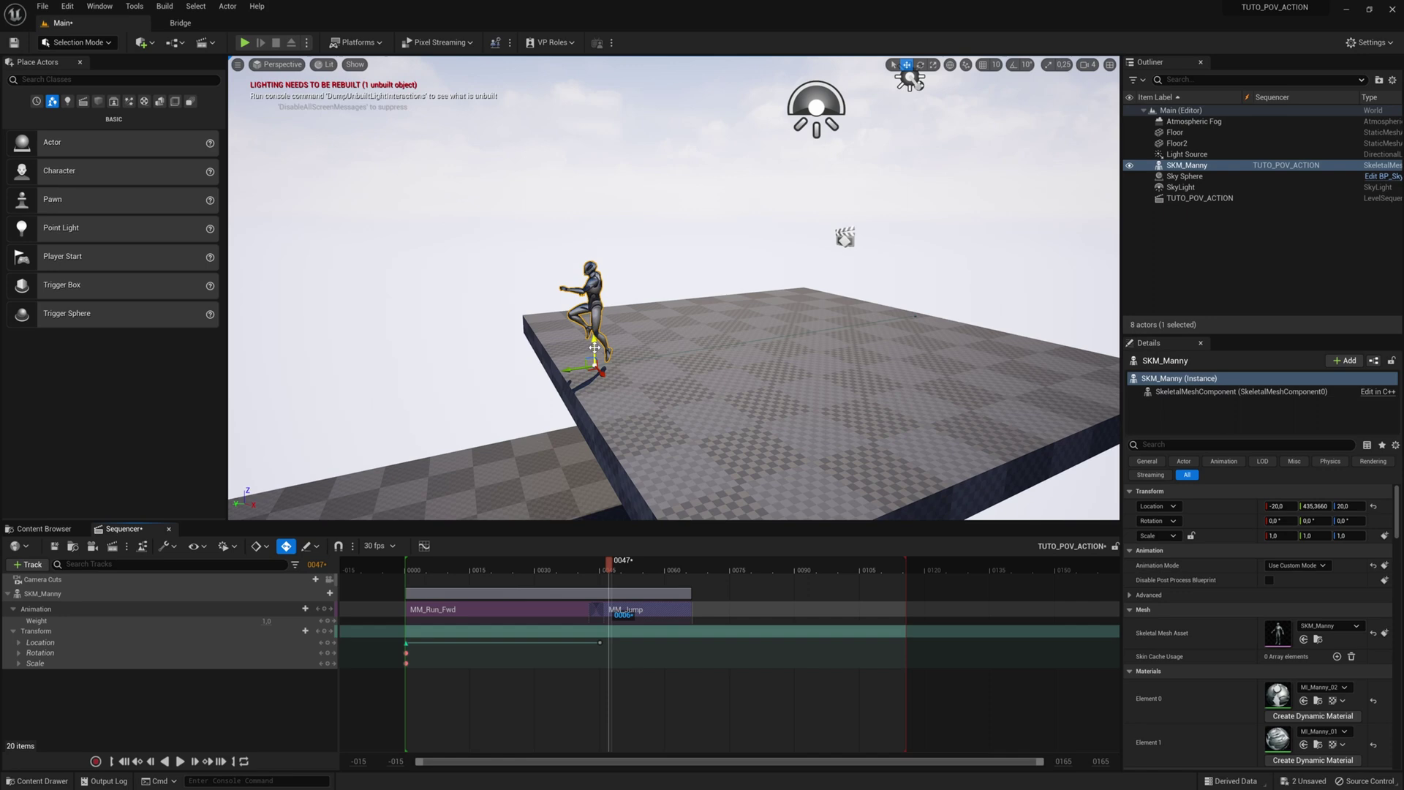
left_click_drag(594, 348, 515, 347)
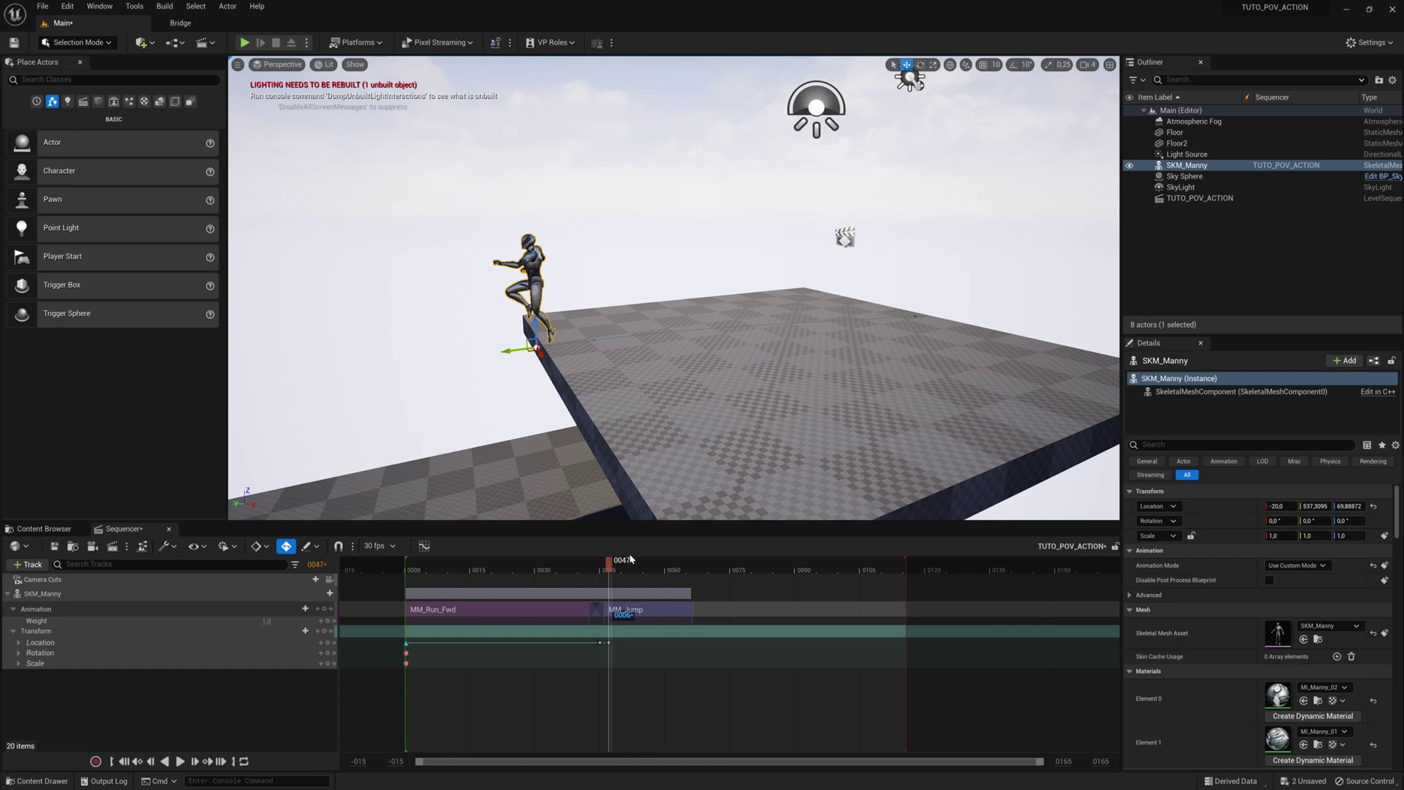
left_click_drag(609, 570, 569, 571)
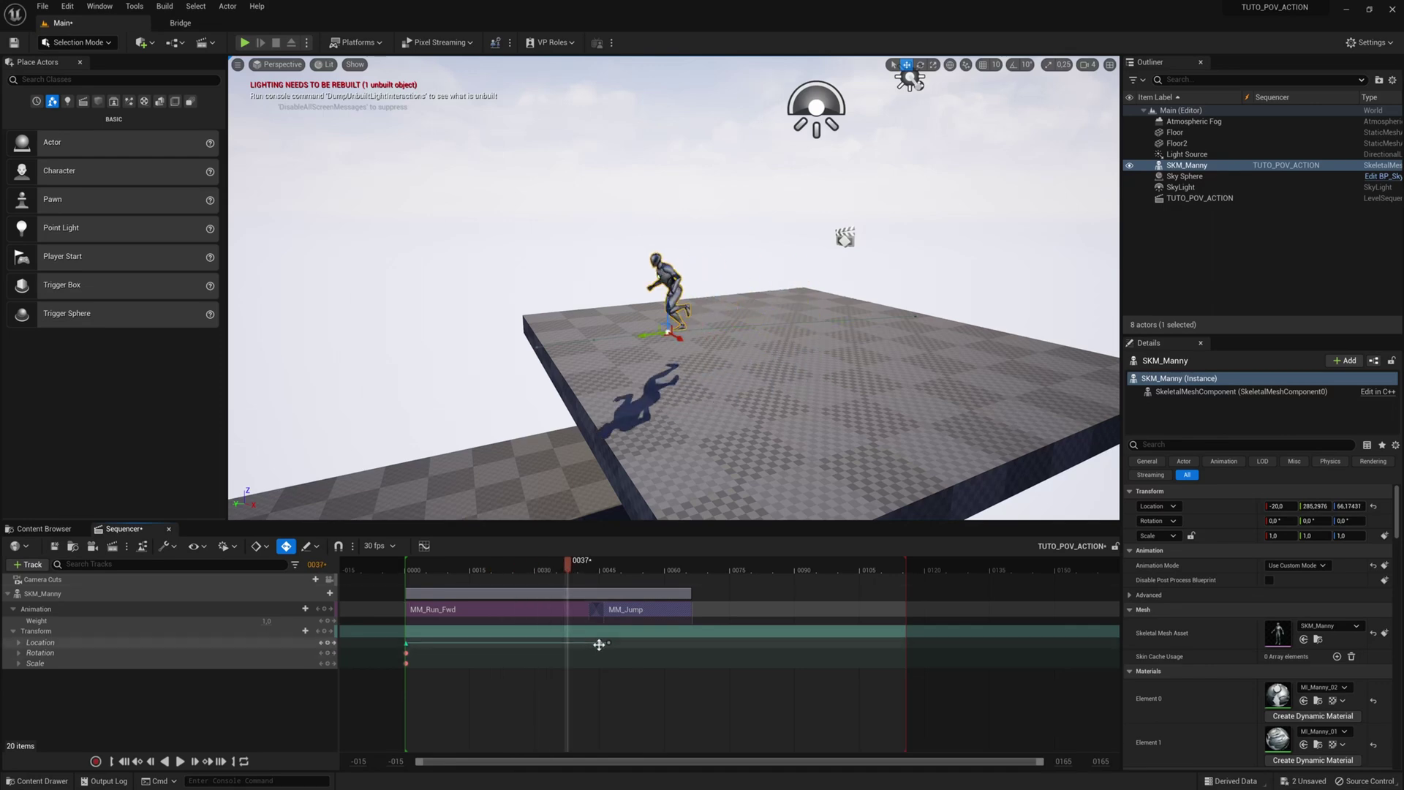
- Lower SKM_Manny at the frame 45 location key to about Z 24 and replay the run and jump
left_click(600, 643)
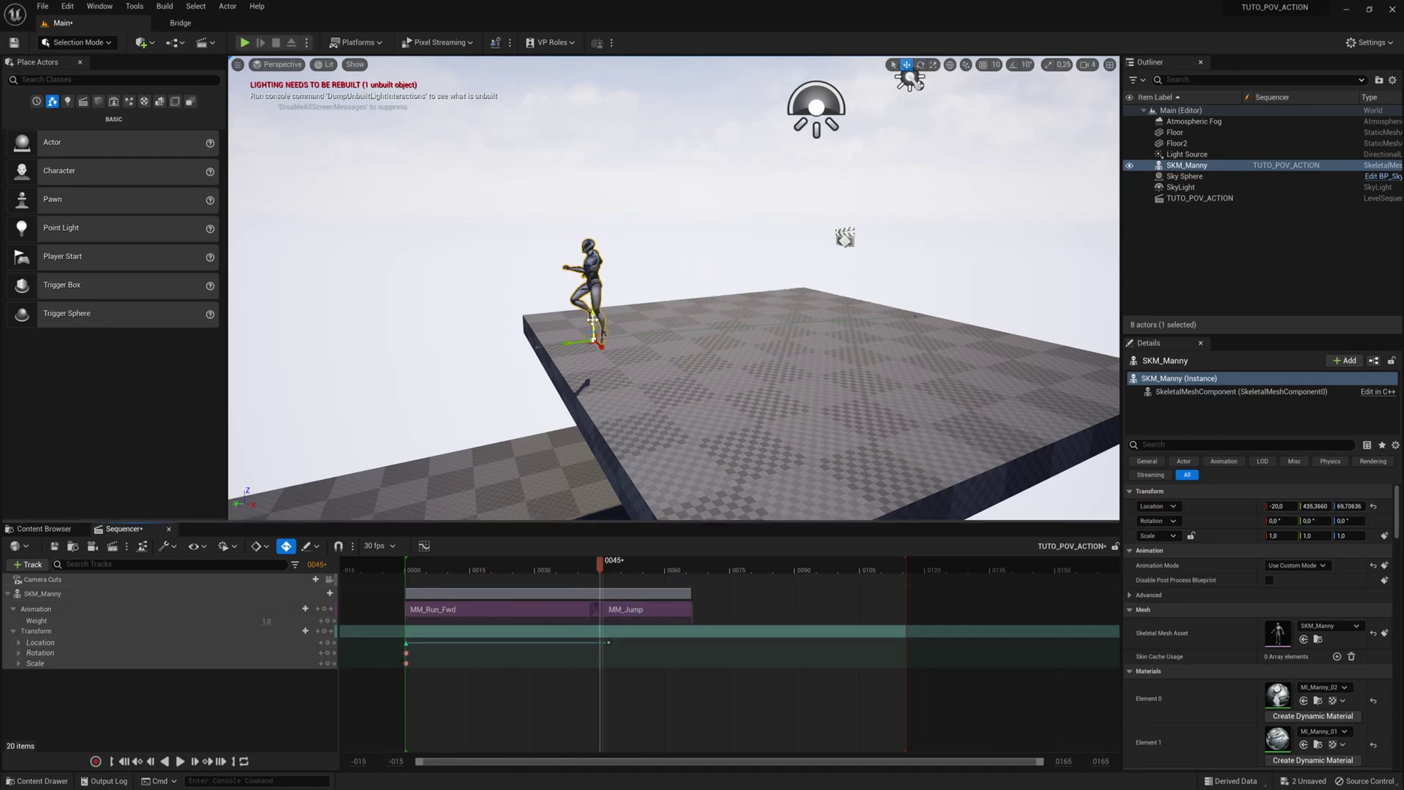
left_click_drag(592, 319, 585, 348)
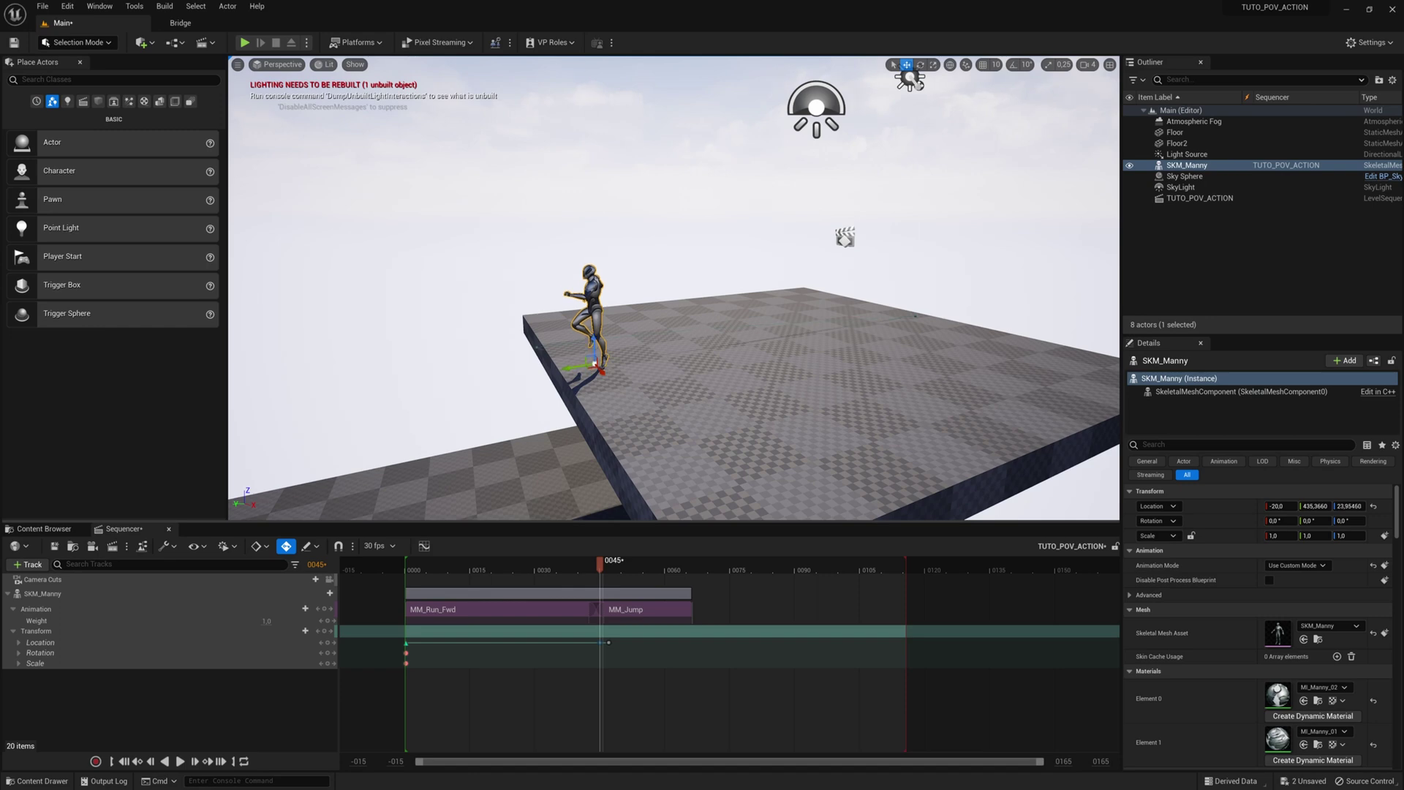
left_click_drag(599, 567, 461, 574)
key("space")
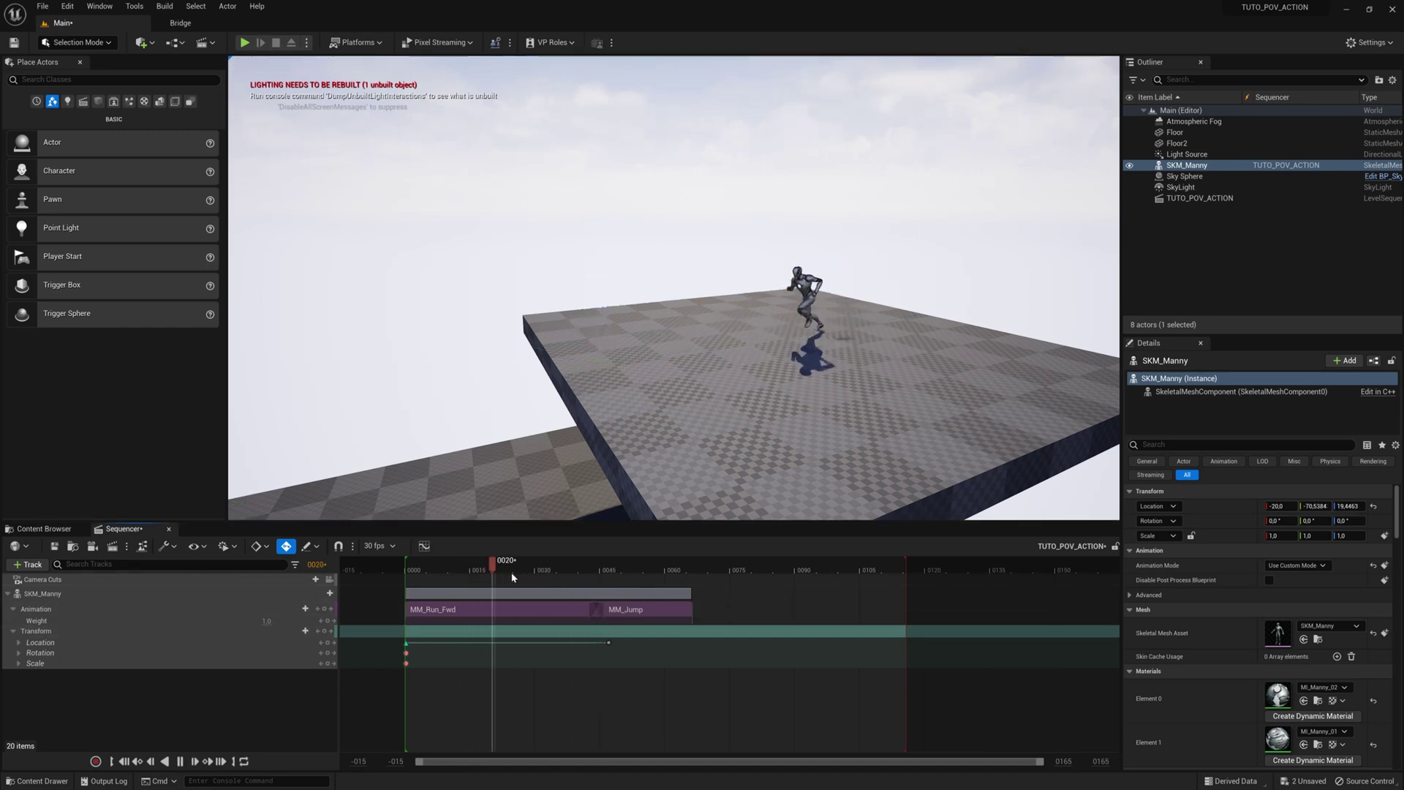
key("space")
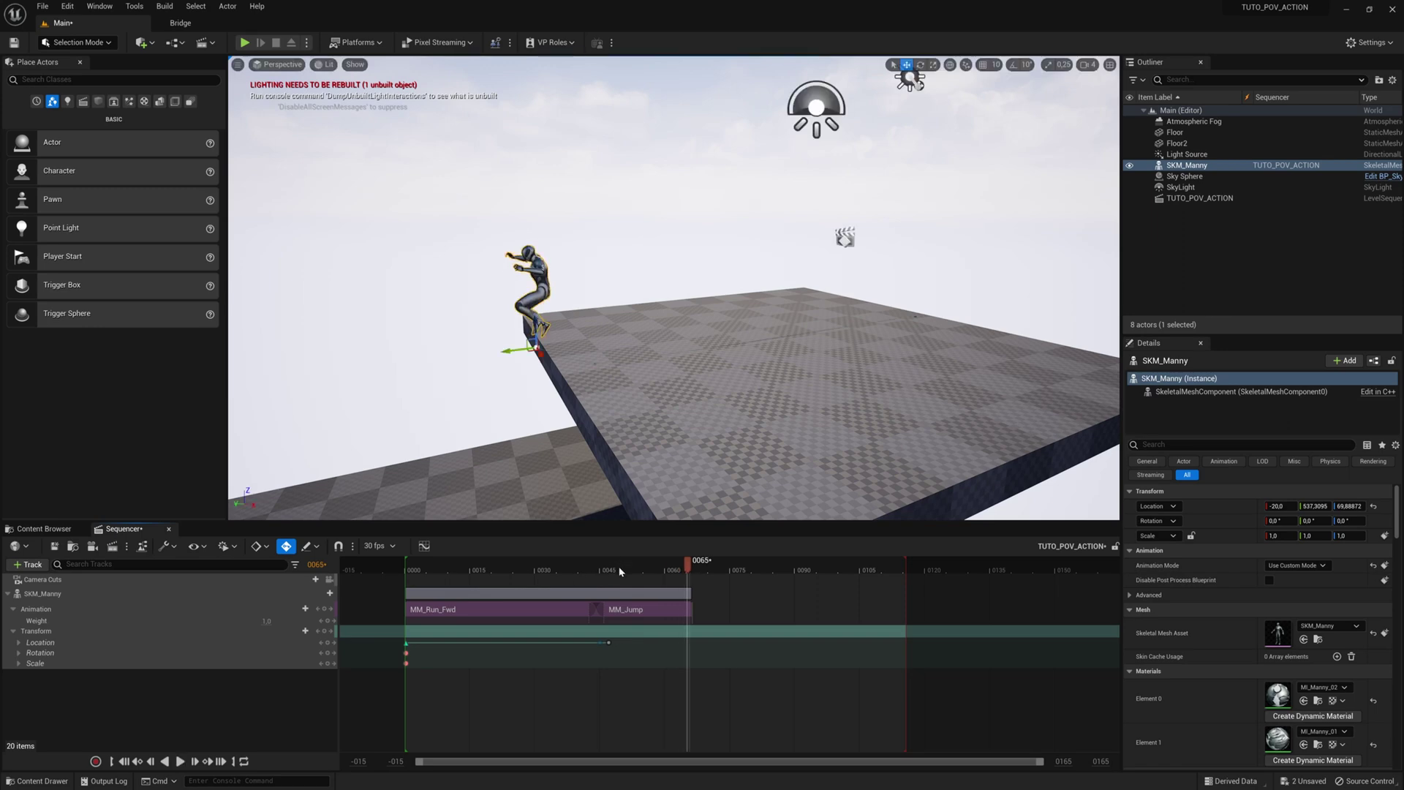
- Move SKM_Manny's location key from frame 47 to frame 51 and replay the jump
mouse_move(620, 571)
left_mouse_down()
mouse_move(583, 570)
mouse_move(624, 569)
mouse_move(603, 573)
left_mouse_up()
left_click(608, 642)
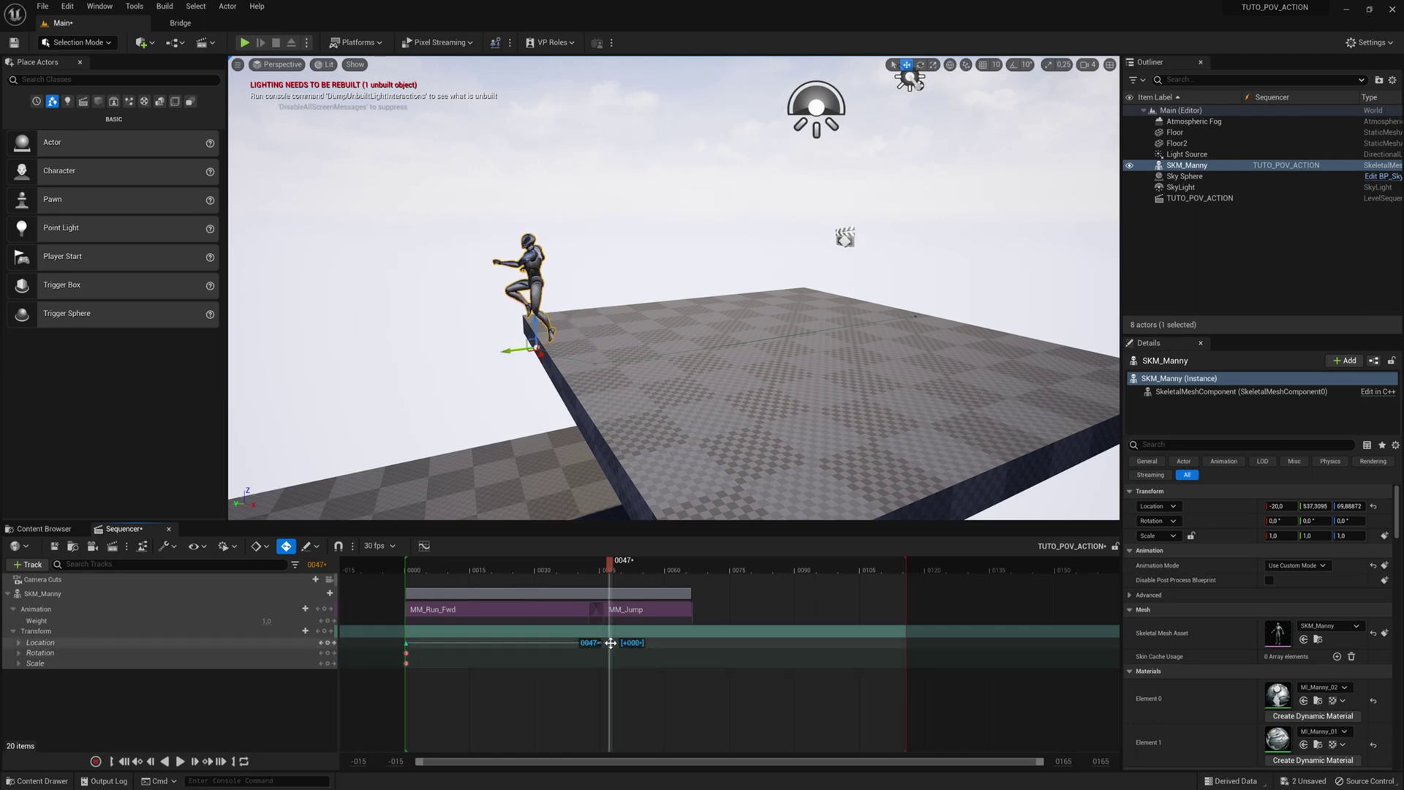
mouse_move(610, 643)
left_mouse_down()
mouse_move(646, 643)
mouse_move(626, 643)
left_mouse_up()
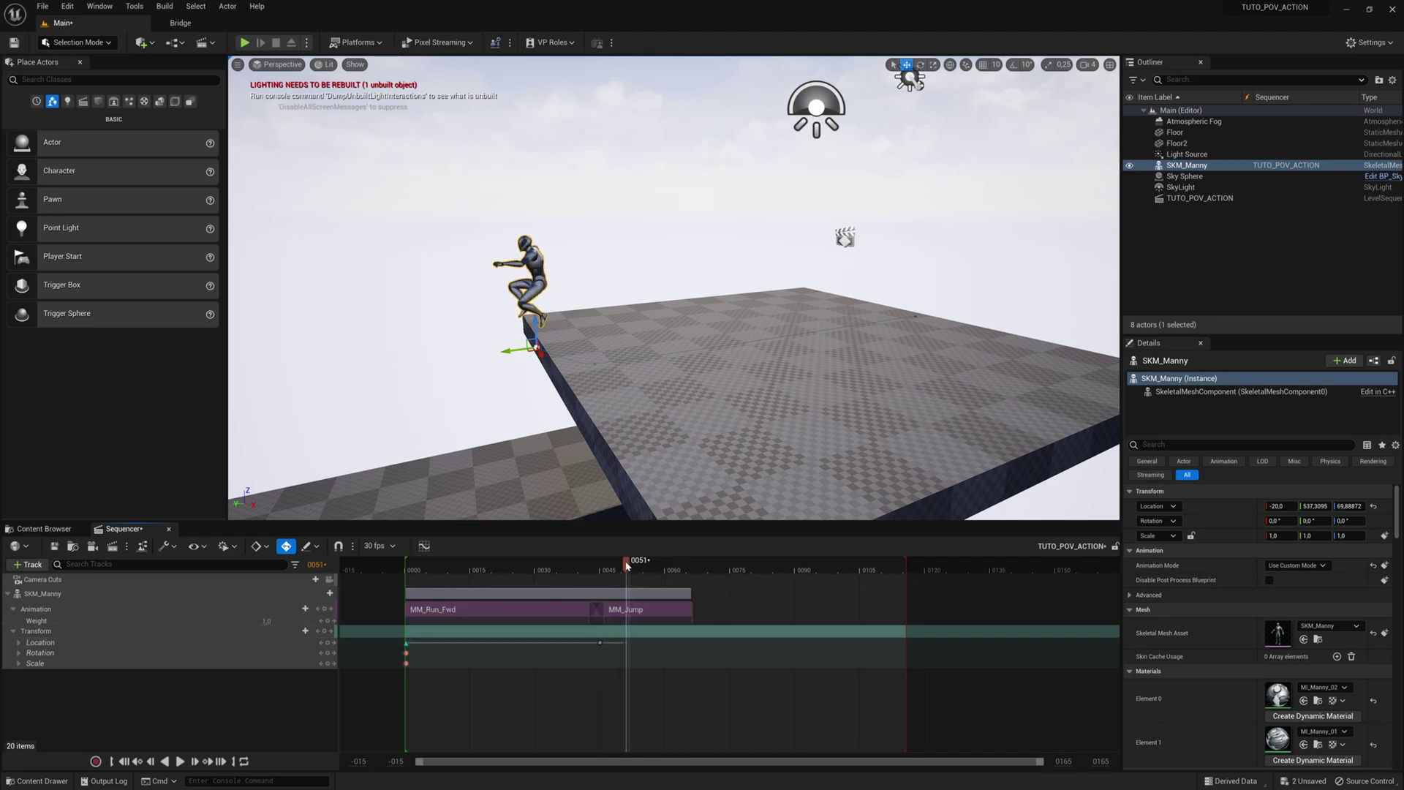
left_click_drag(626, 567, 590, 566)
key("space")
key("space")
key("space")
key("space")
key("space")
key("space")
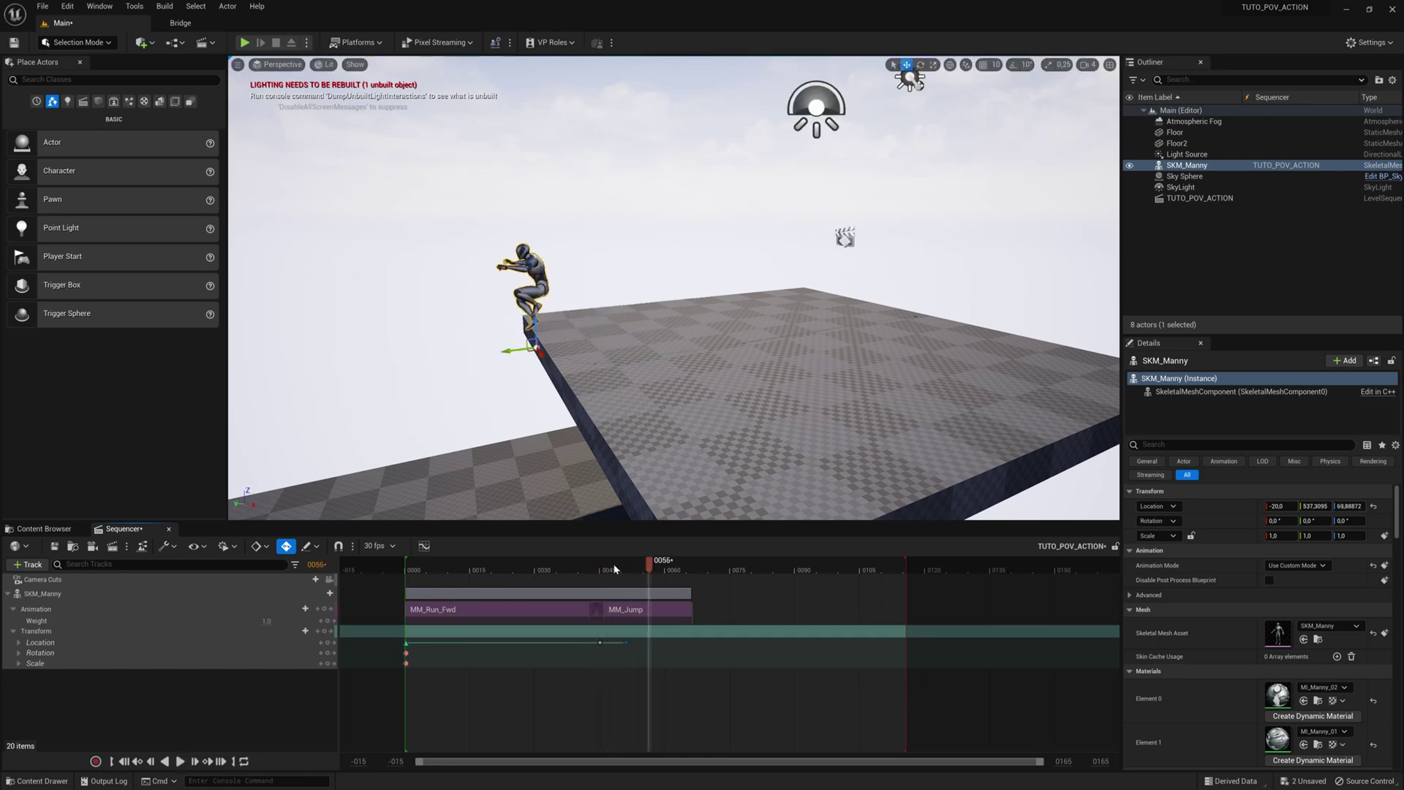
- Reposition SKM_Manny at the frame 51 location key to about Y 514 and Z 47, and replay the sequence
left_click(625, 641)
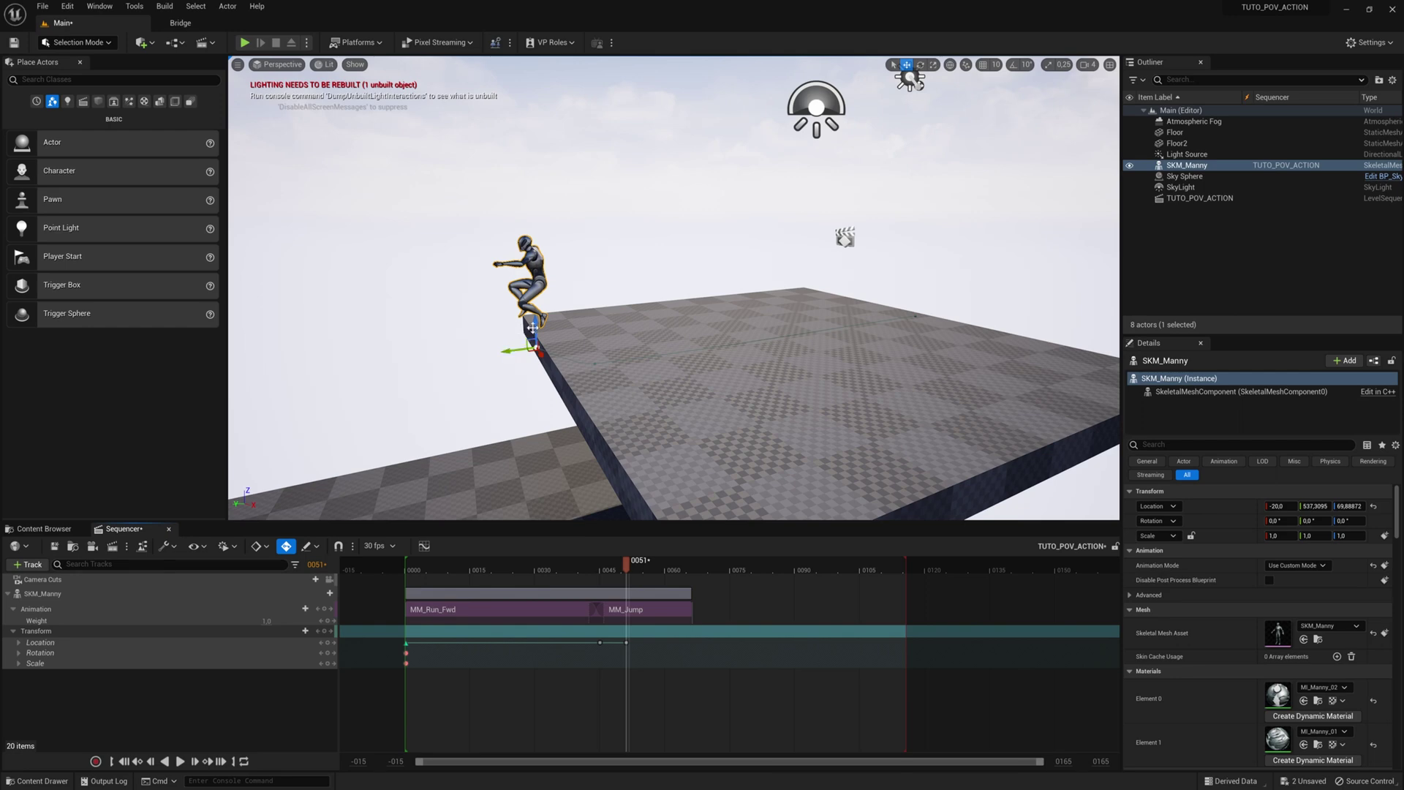
left_click_drag(535, 326, 525, 364)
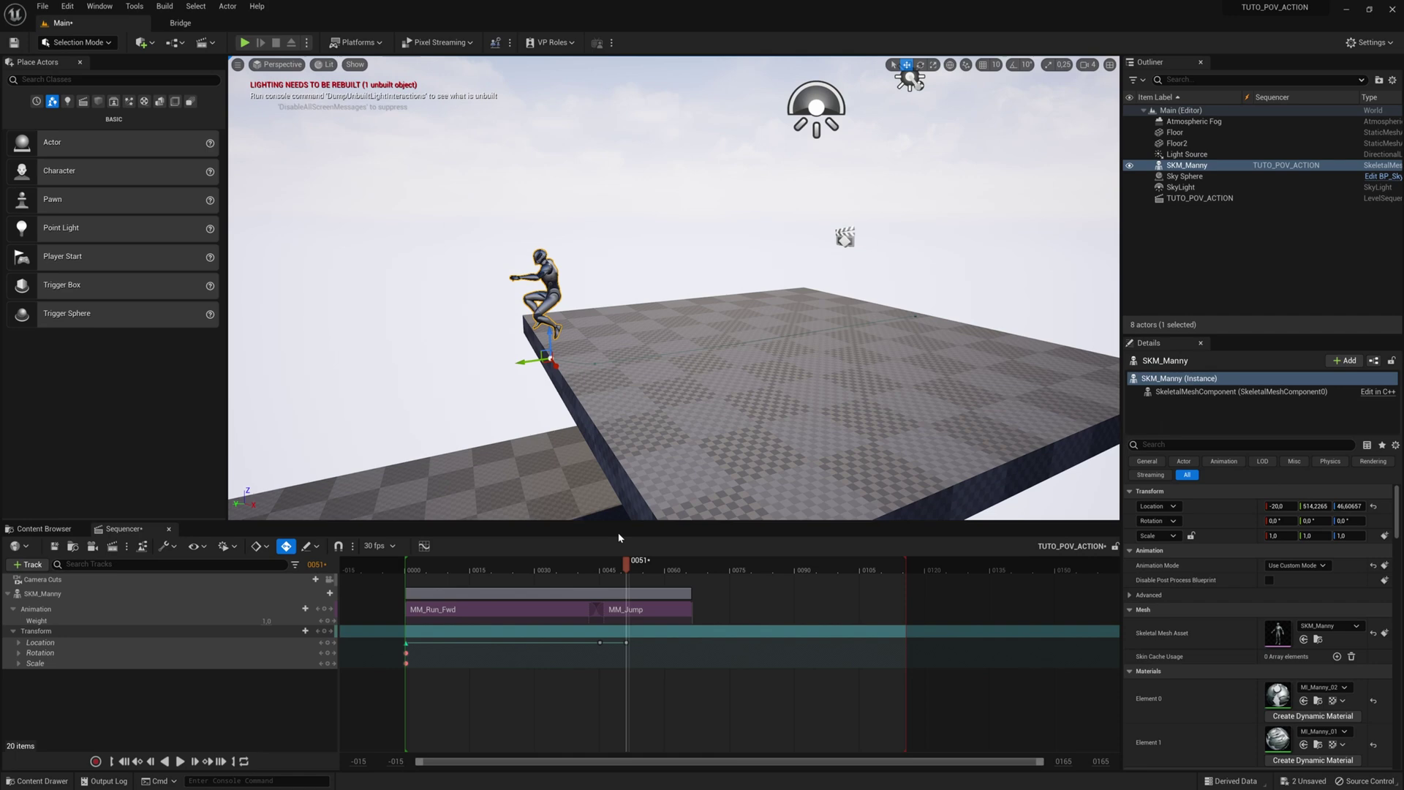
left_click_drag(624, 566, 434, 566)
key("space")
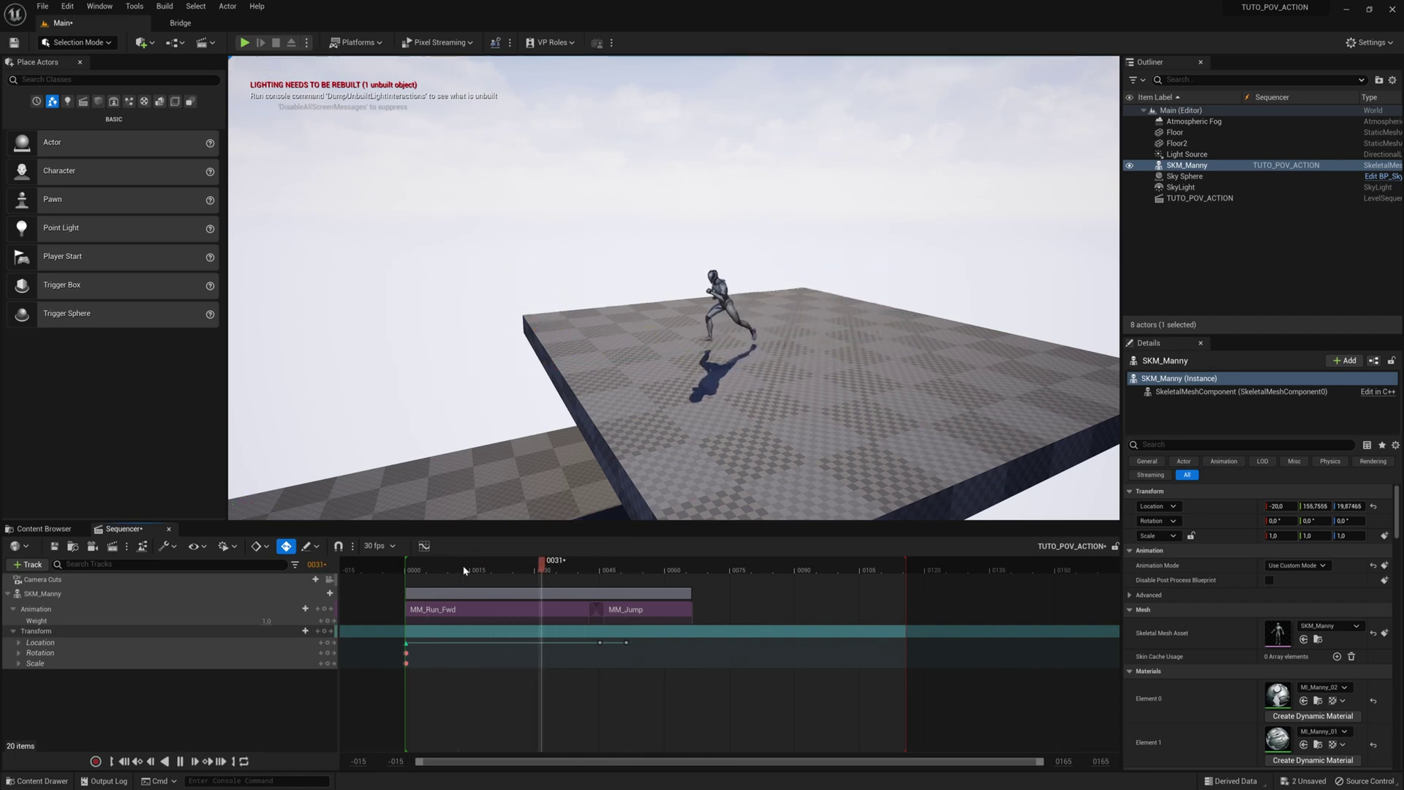
key("g")
key("space")
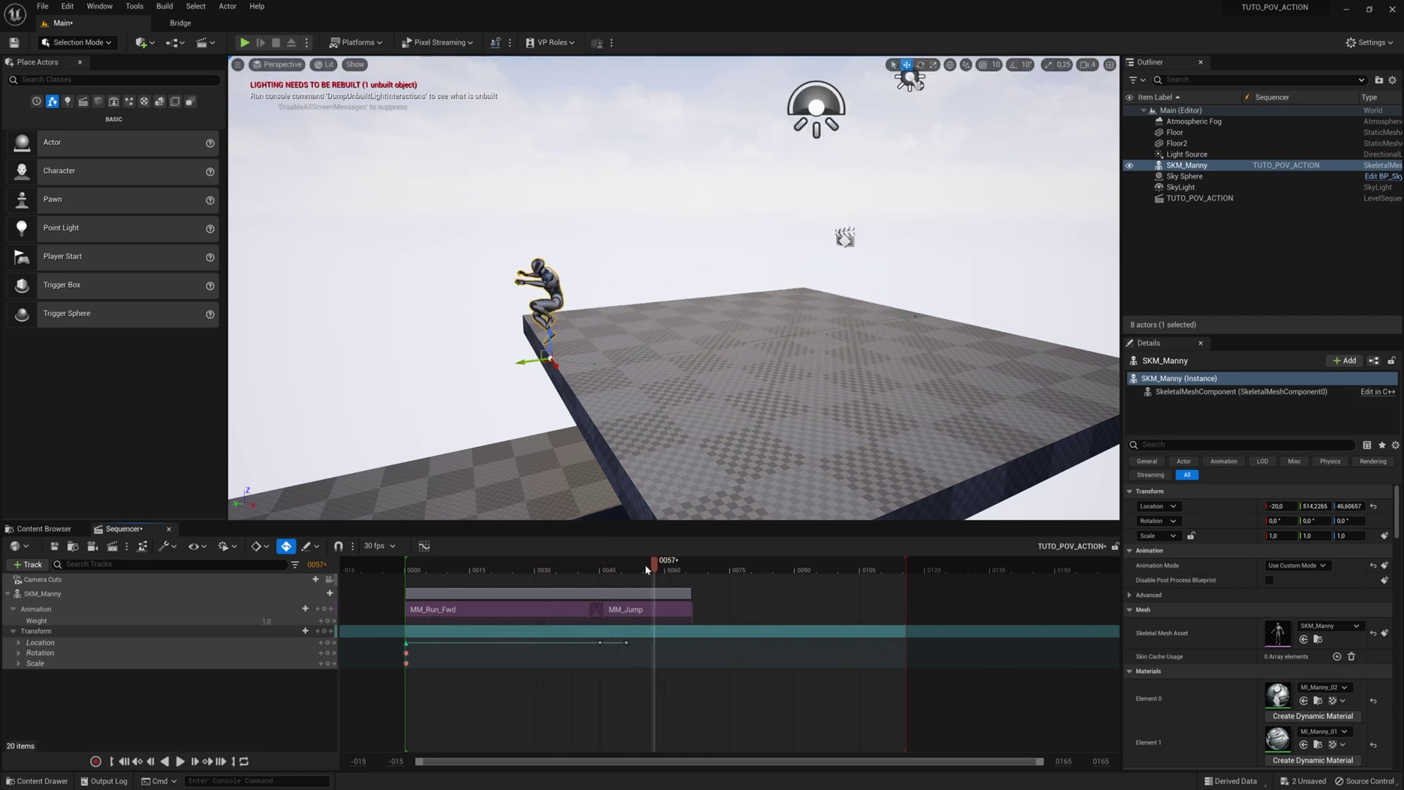
- Add the MM_Fall_Loop animation at frame 59, blend it with the shortened MM_Jump clip, and trim it to end at frame 71
left_click_drag(642, 565, 676, 612)
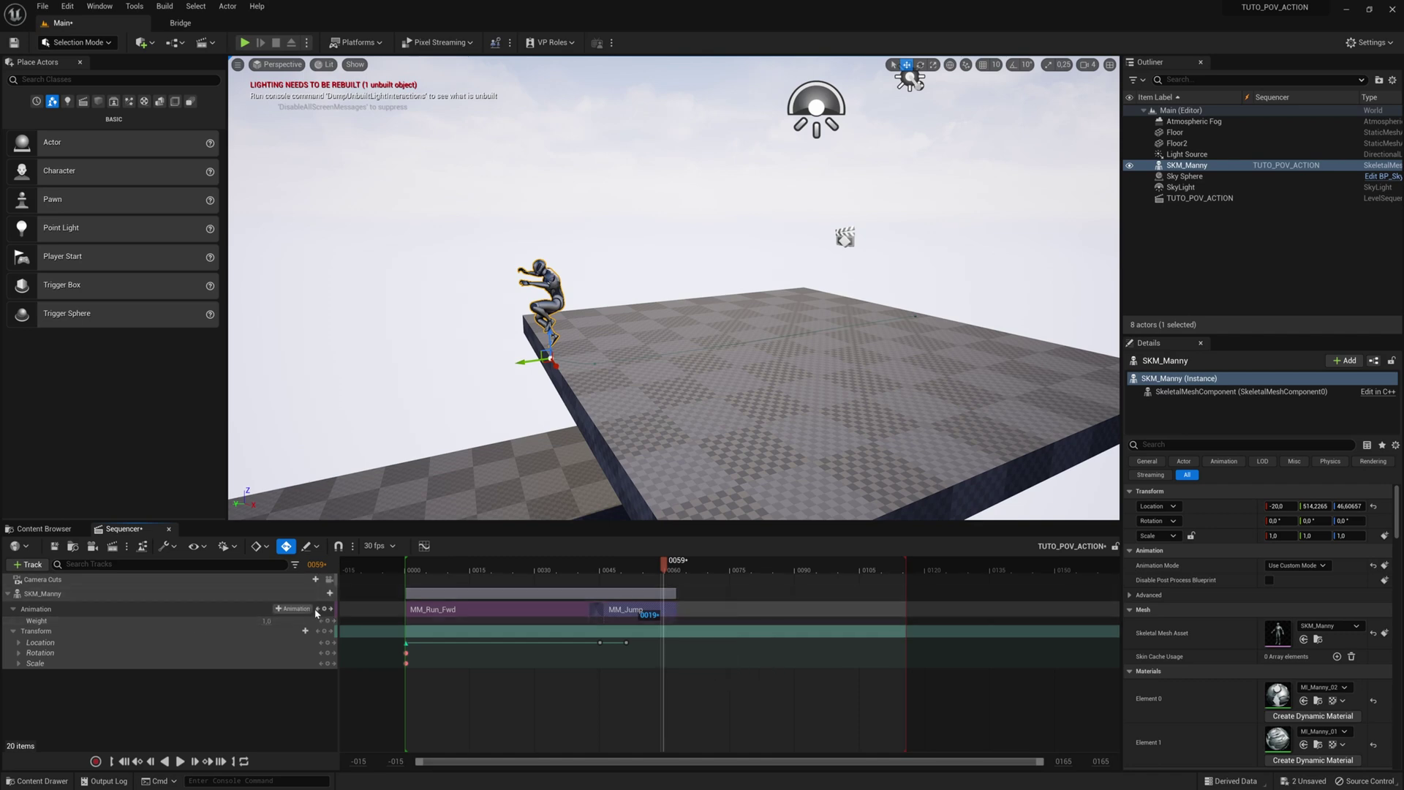
left_click(296, 608)
type("f")
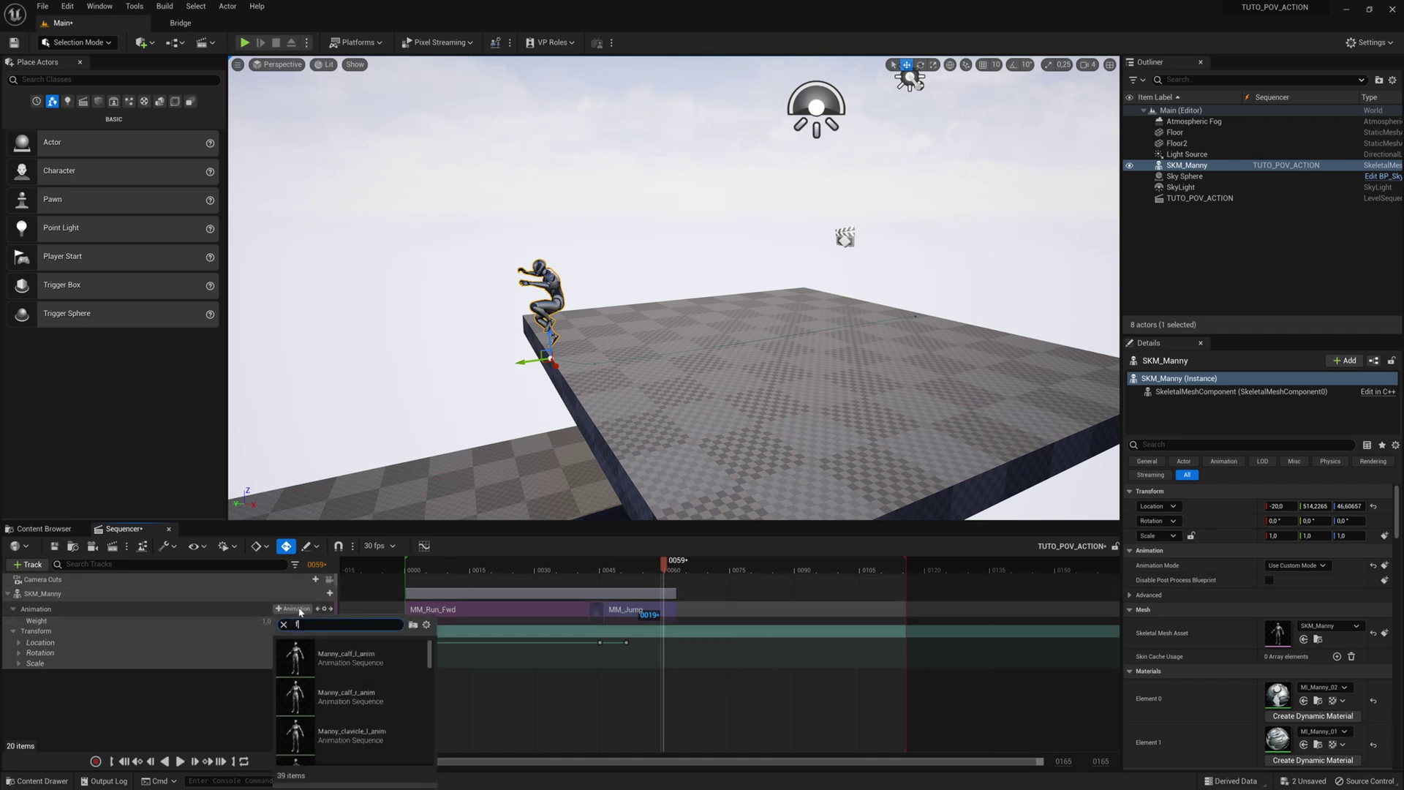
type("all")
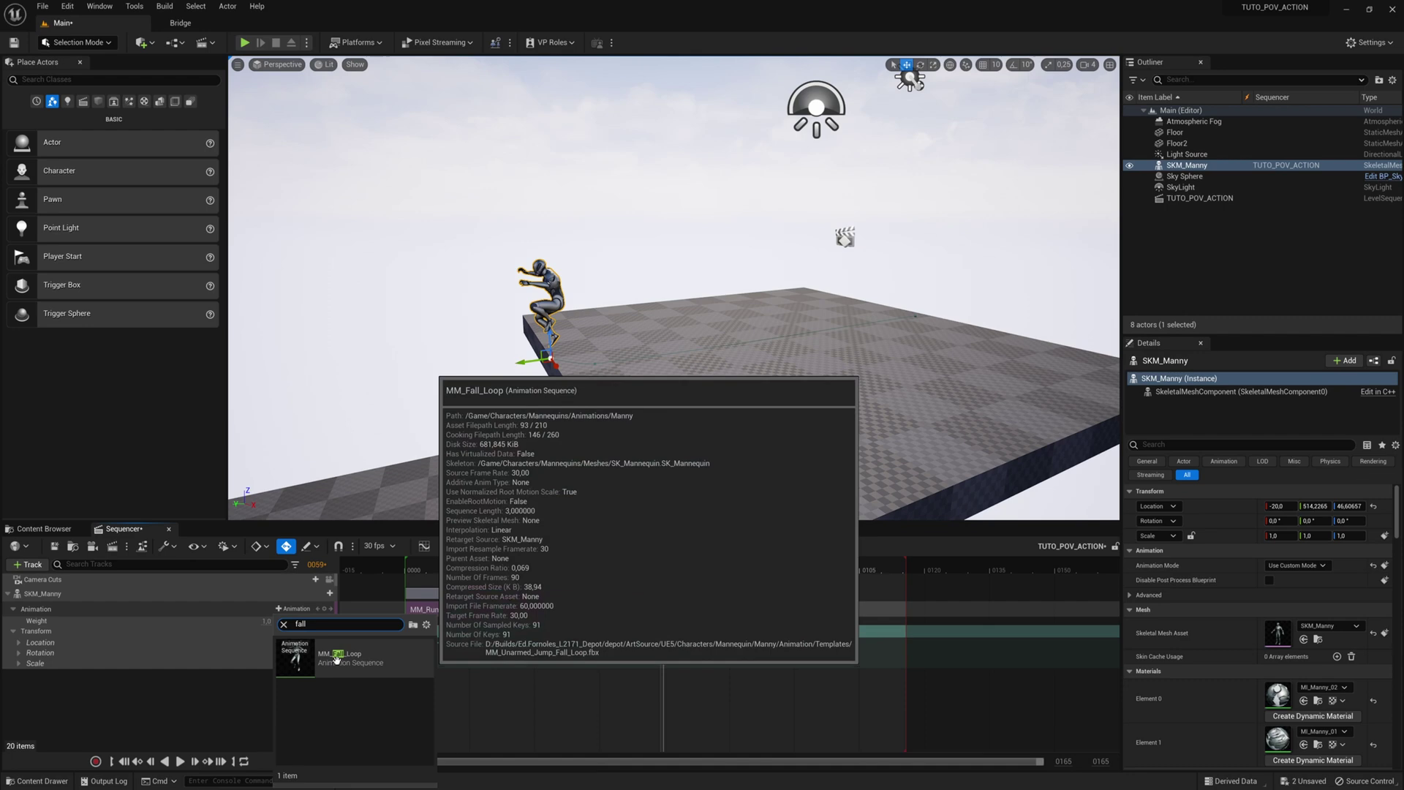
left_click(344, 656)
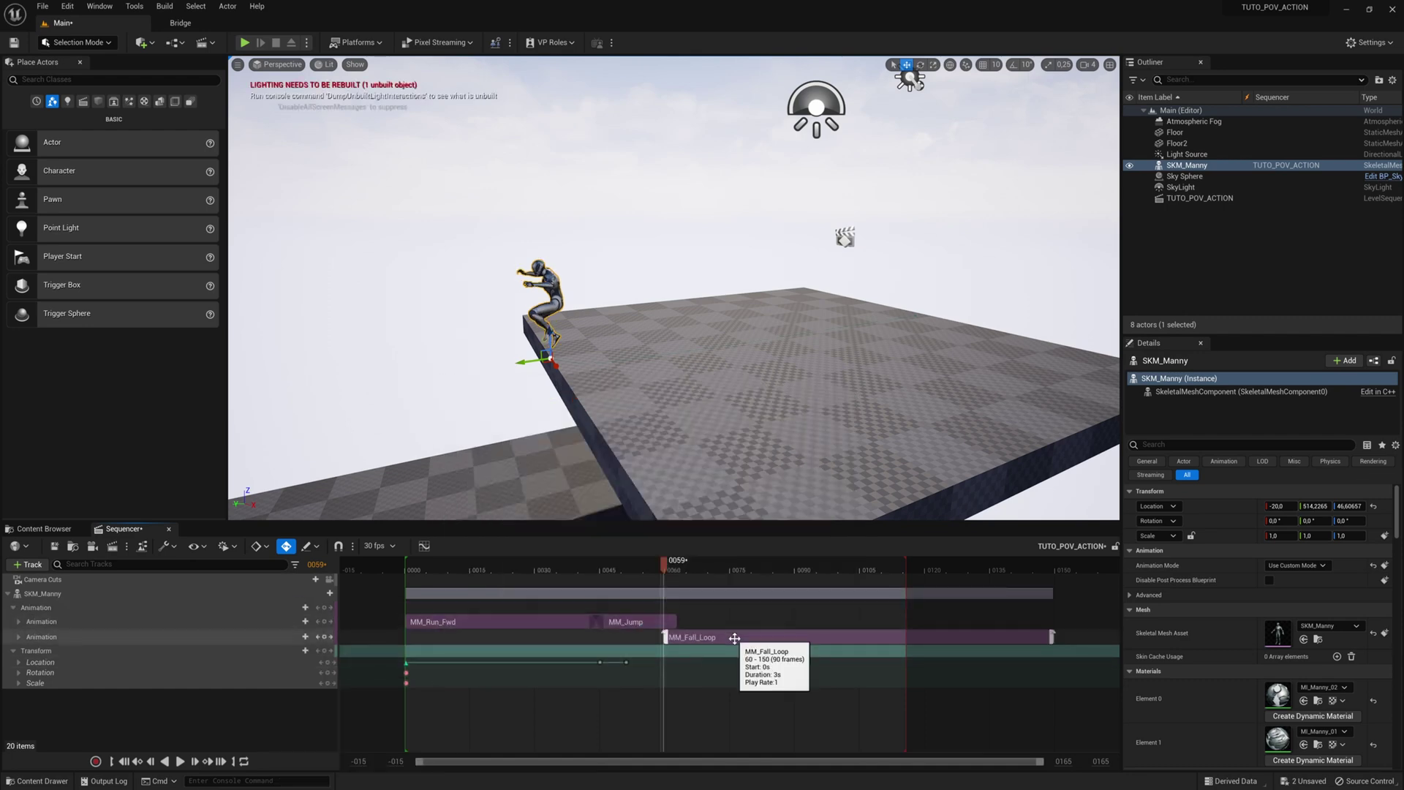
left_click_drag(731, 635, 730, 623)
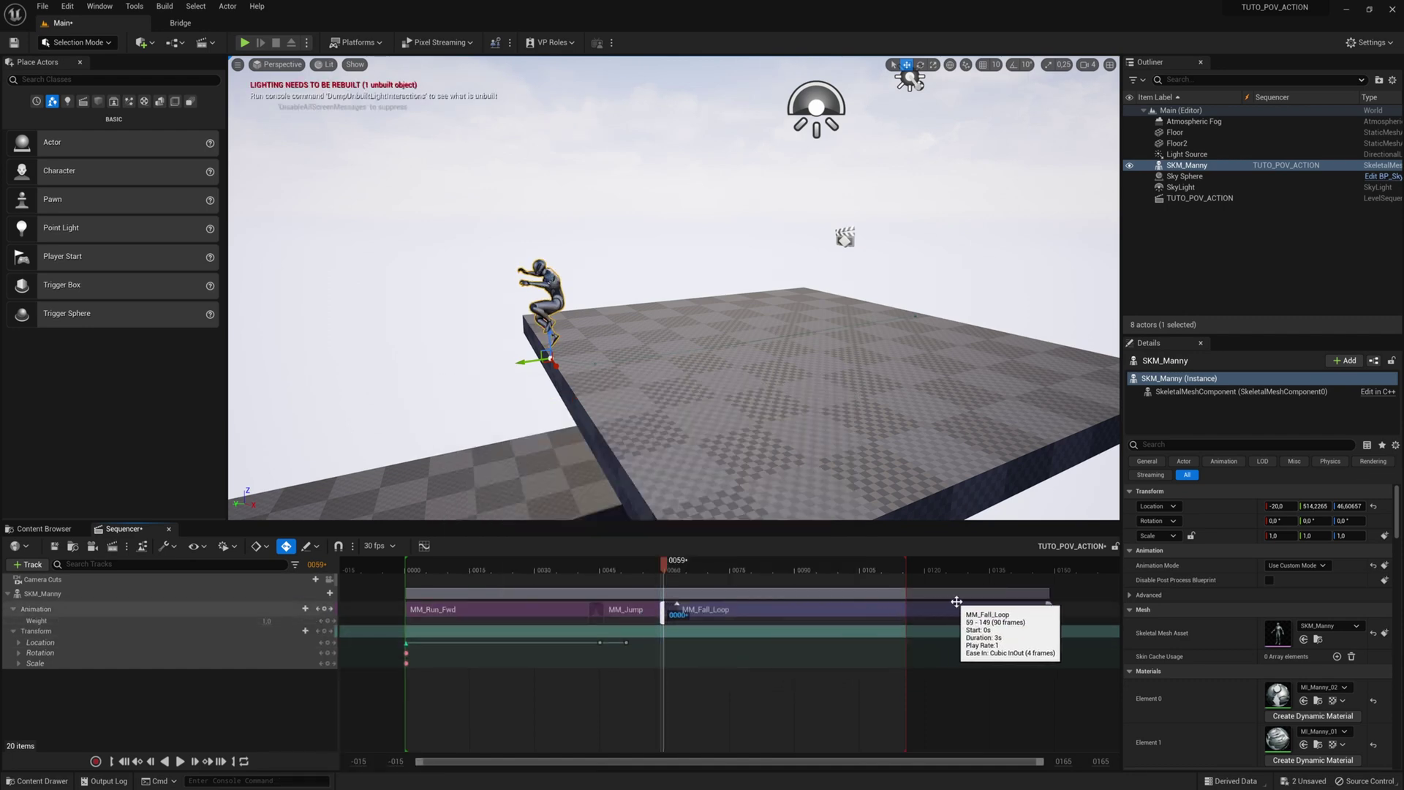
left_click_drag(1048, 616, 708, 620)
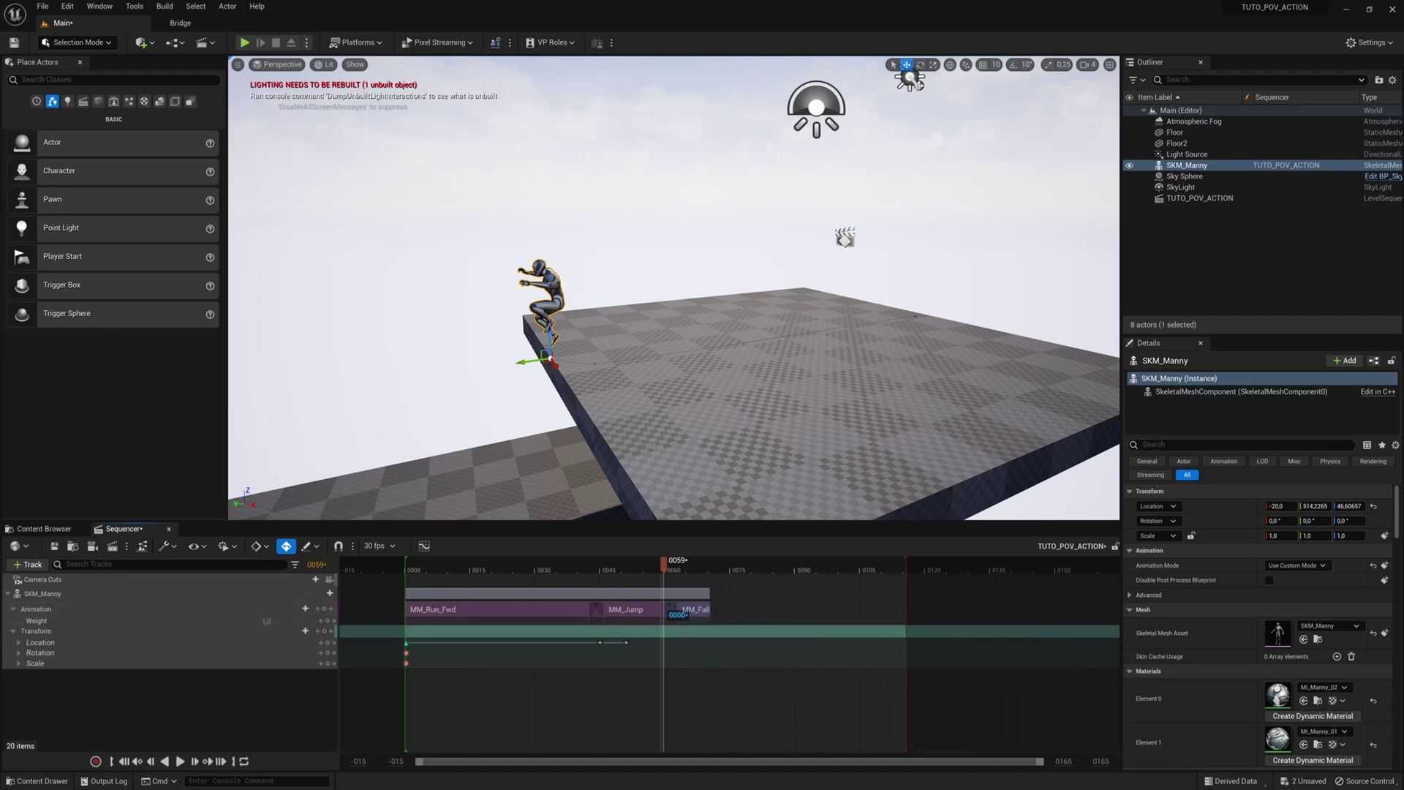
- Key SKM_Manny's location at frame 70 down at the lower platform, at about Y 627 and Z -347
right_click_drag(687, 351, 653, 469)
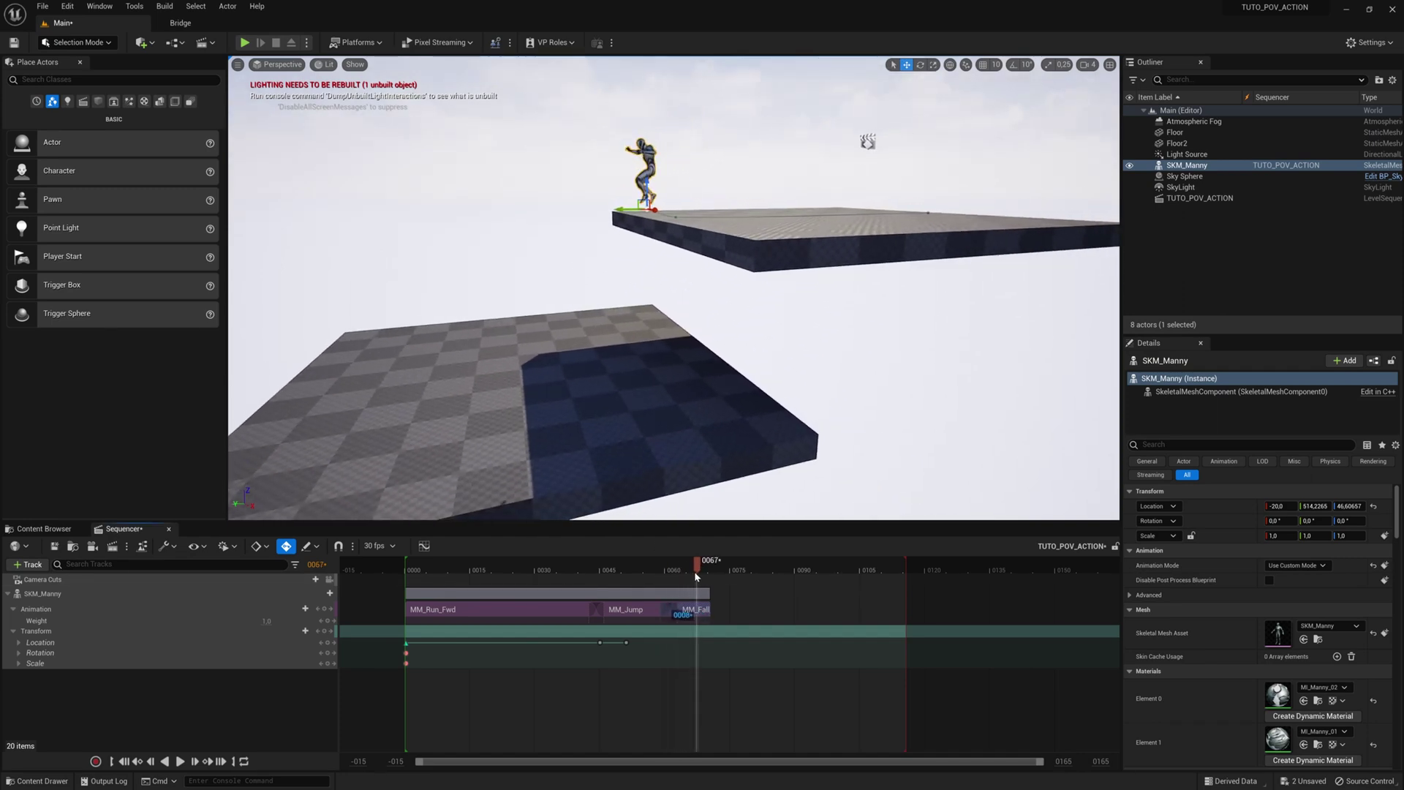
left_click_drag(695, 572, 643, 576)
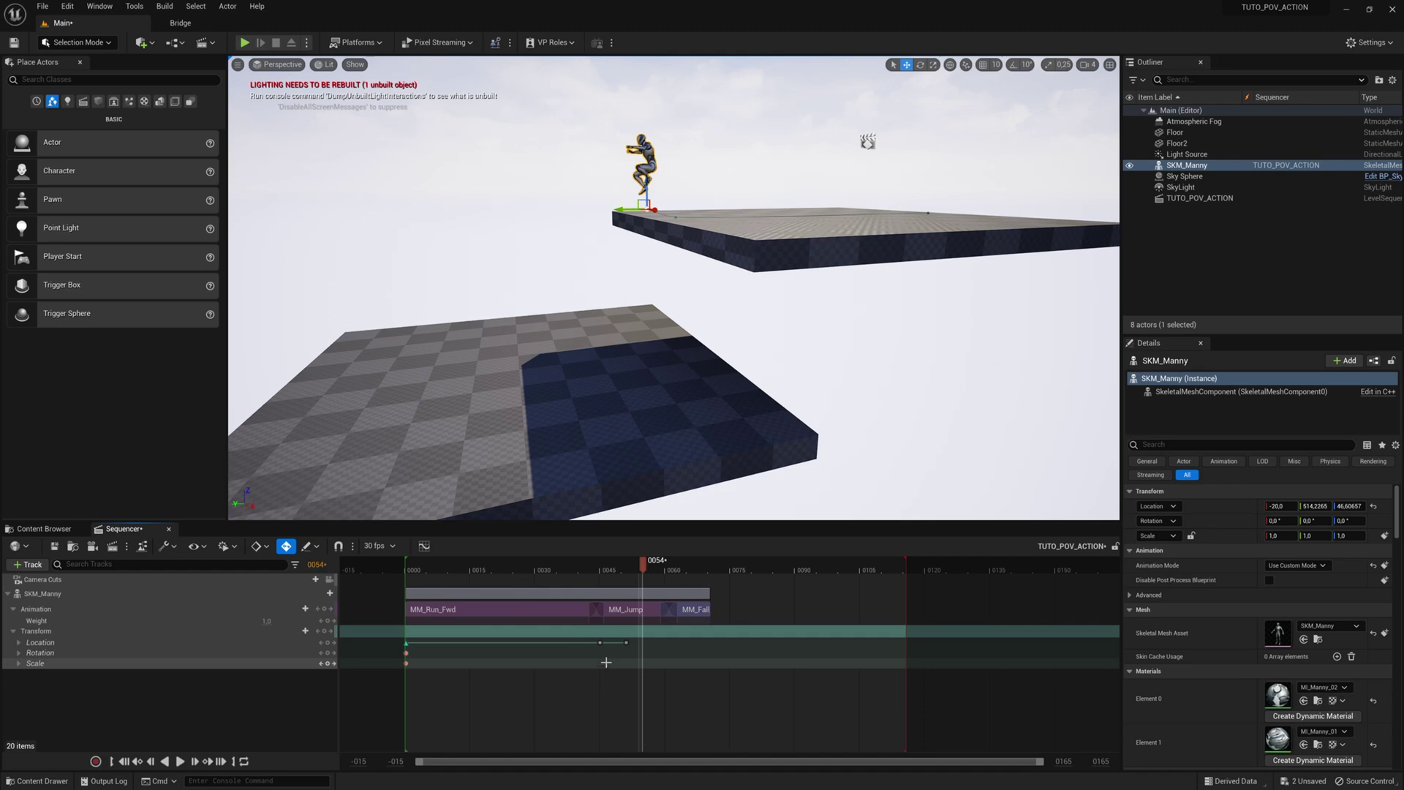
left_click(627, 642)
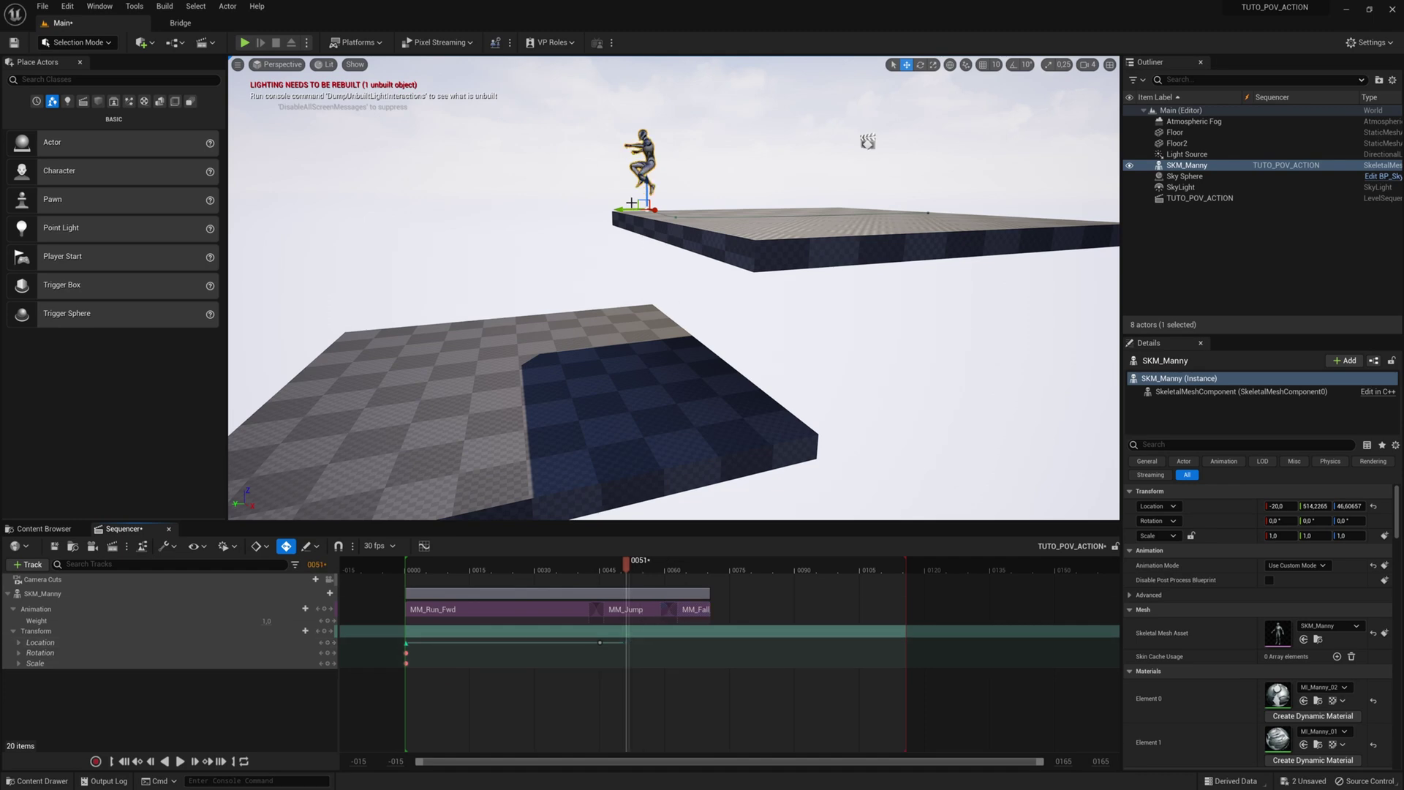
left_click(657, 570)
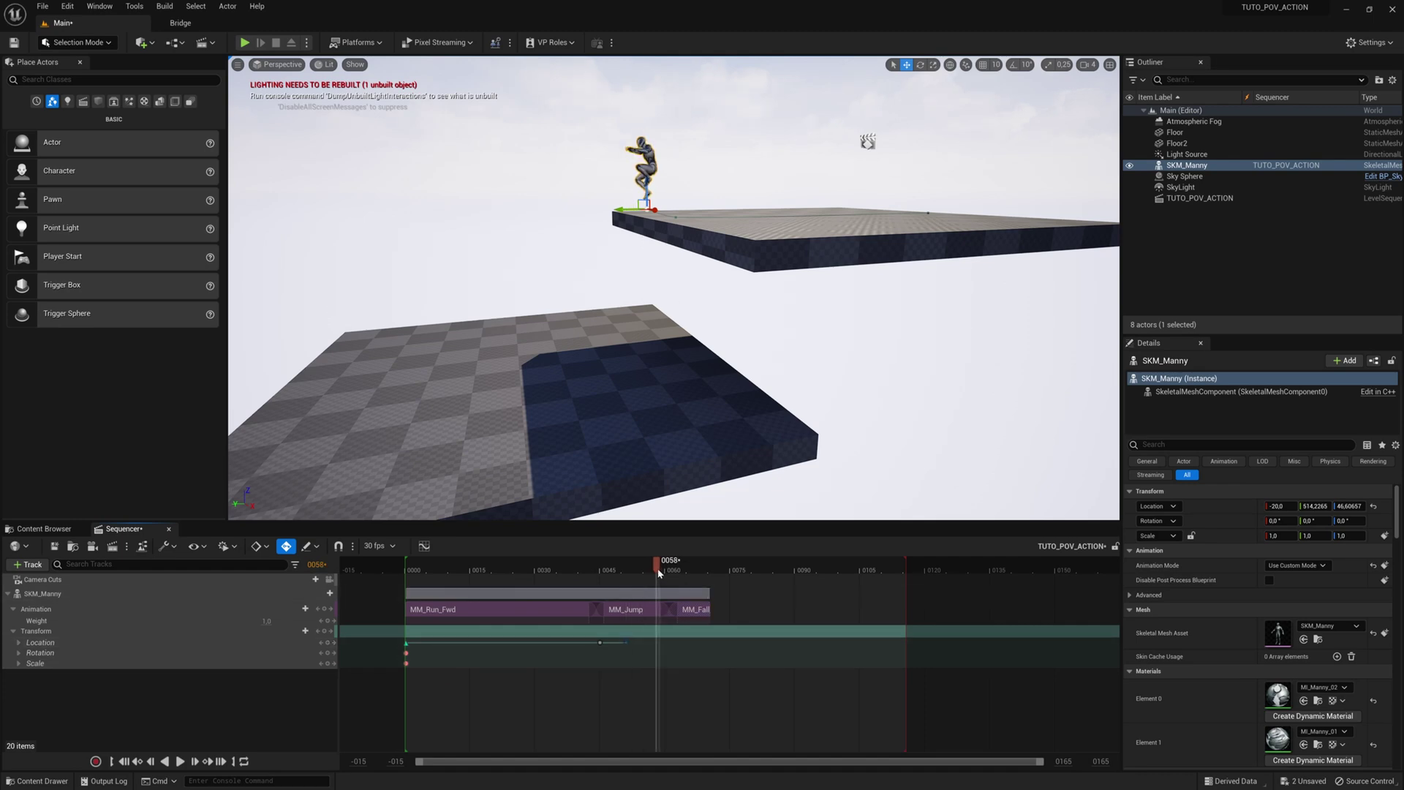
left_click_drag(658, 570, 712, 579)
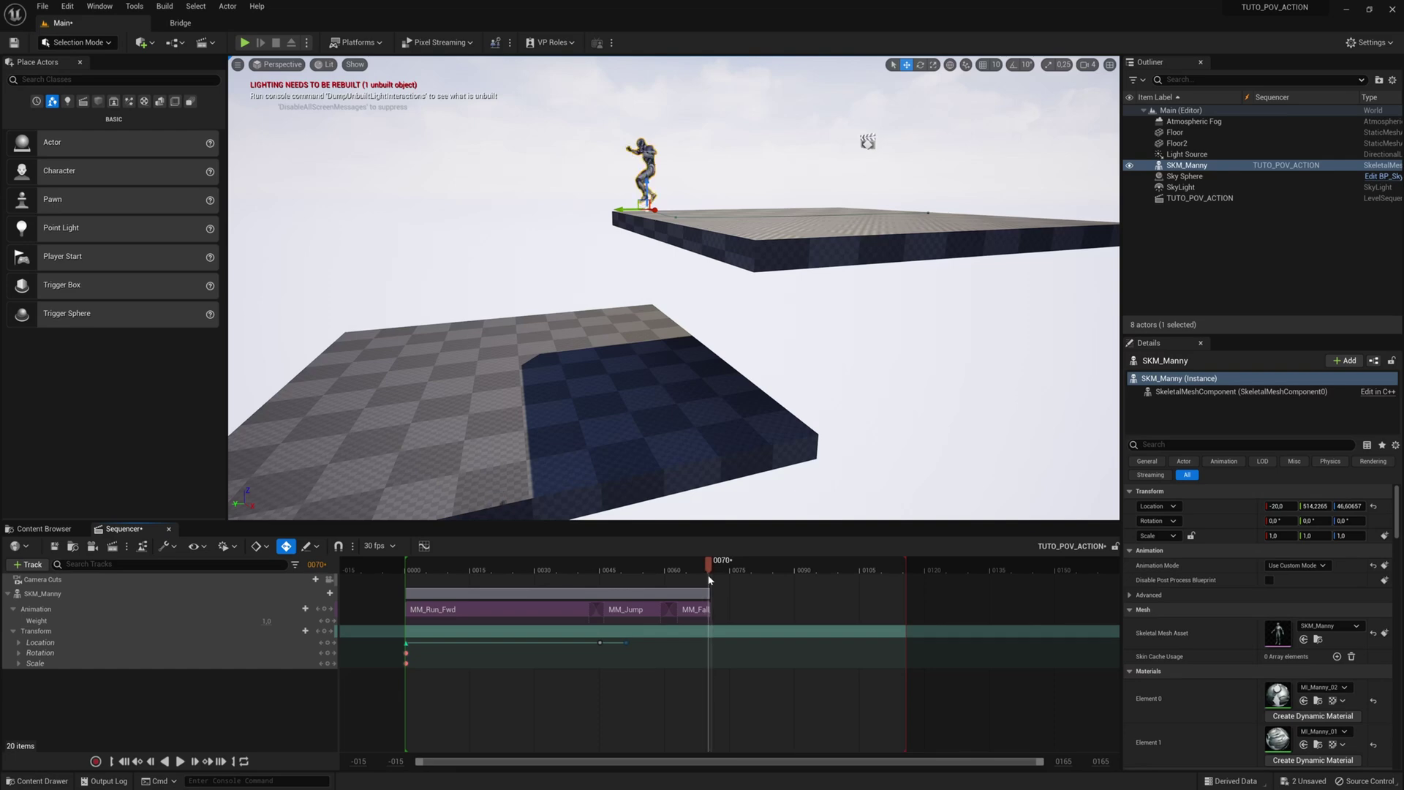
left_click(691, 614)
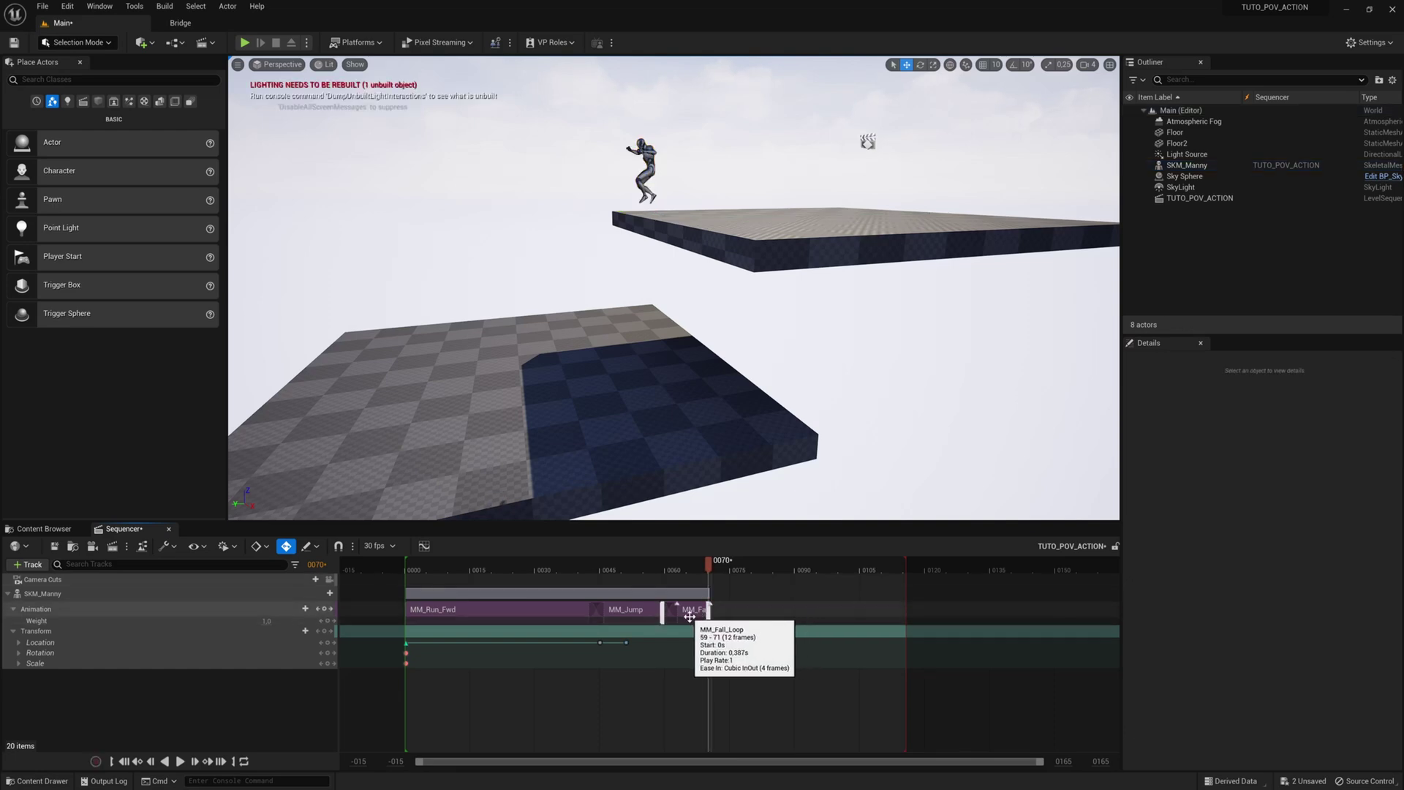
left_click(696, 614)
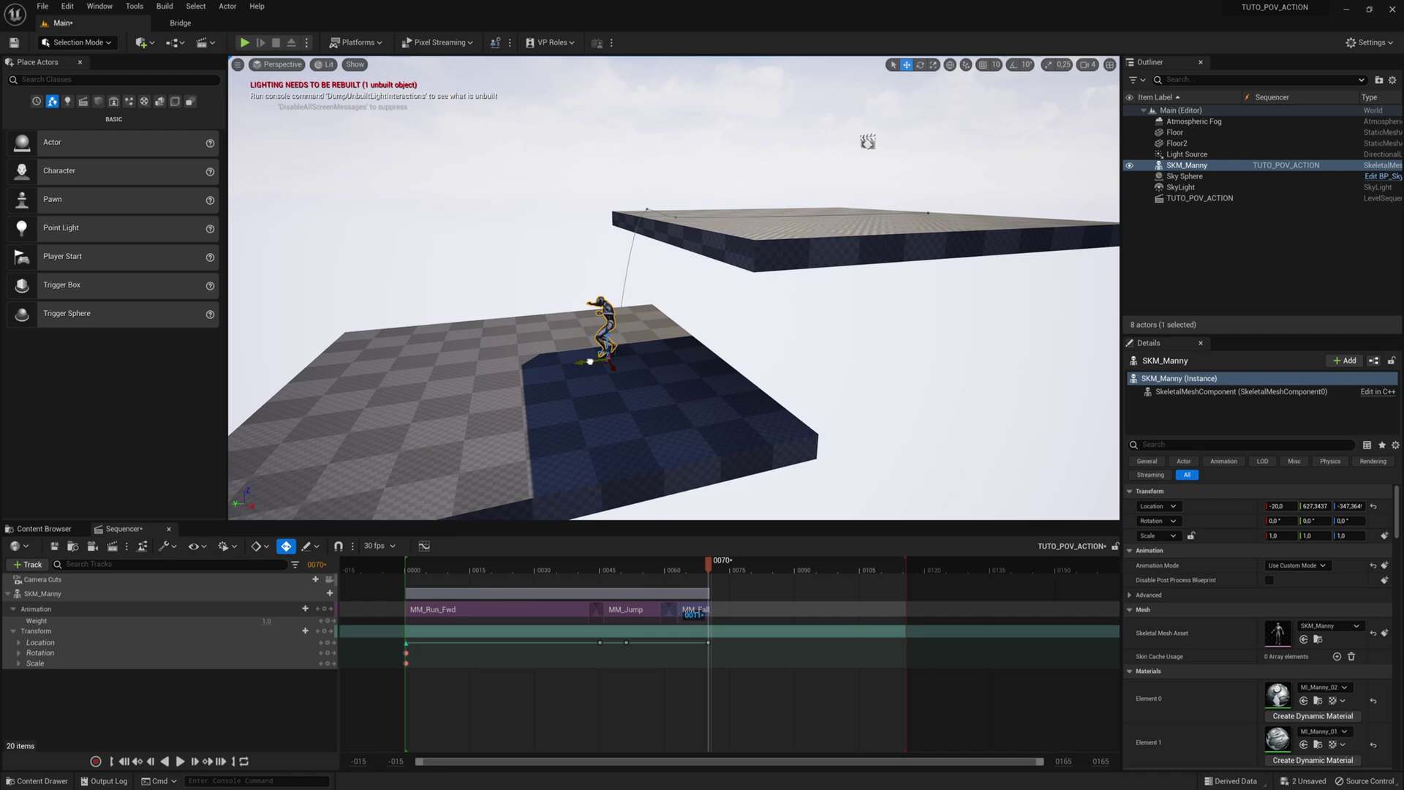
- Shift SKM_Manny's frame 70 location forward on the lower platform to about Y 647
key("w")
mouse_move(647, 379)
right_mouse_down()
mouse_move(607, 402)
mouse_move(610, 432)
mouse_move(614, 366)
mouse_move(636, 374)
right_mouse_up()
key("s")
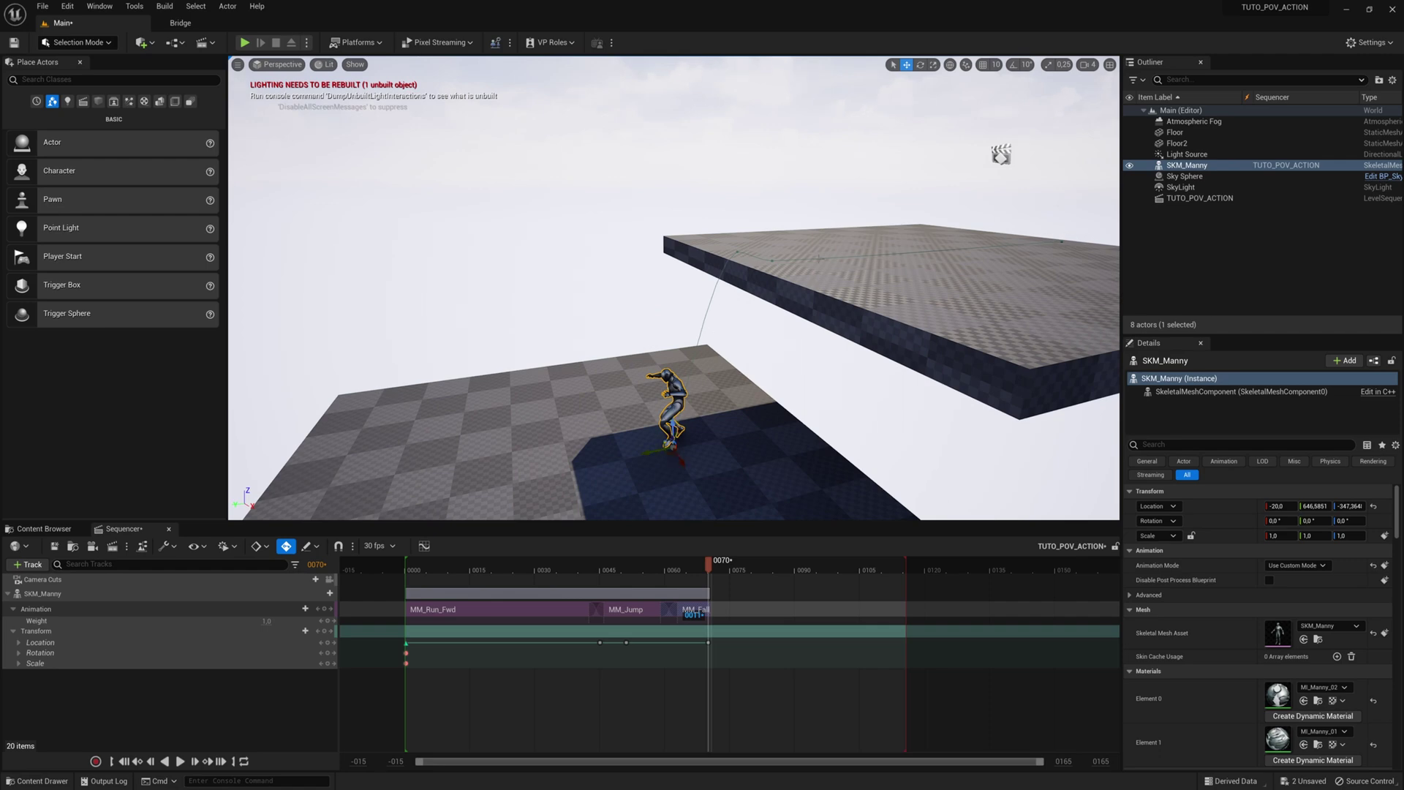
right_click_drag(669, 462, 684, 459)
middle_click_drag(684, 460, 669, 506)
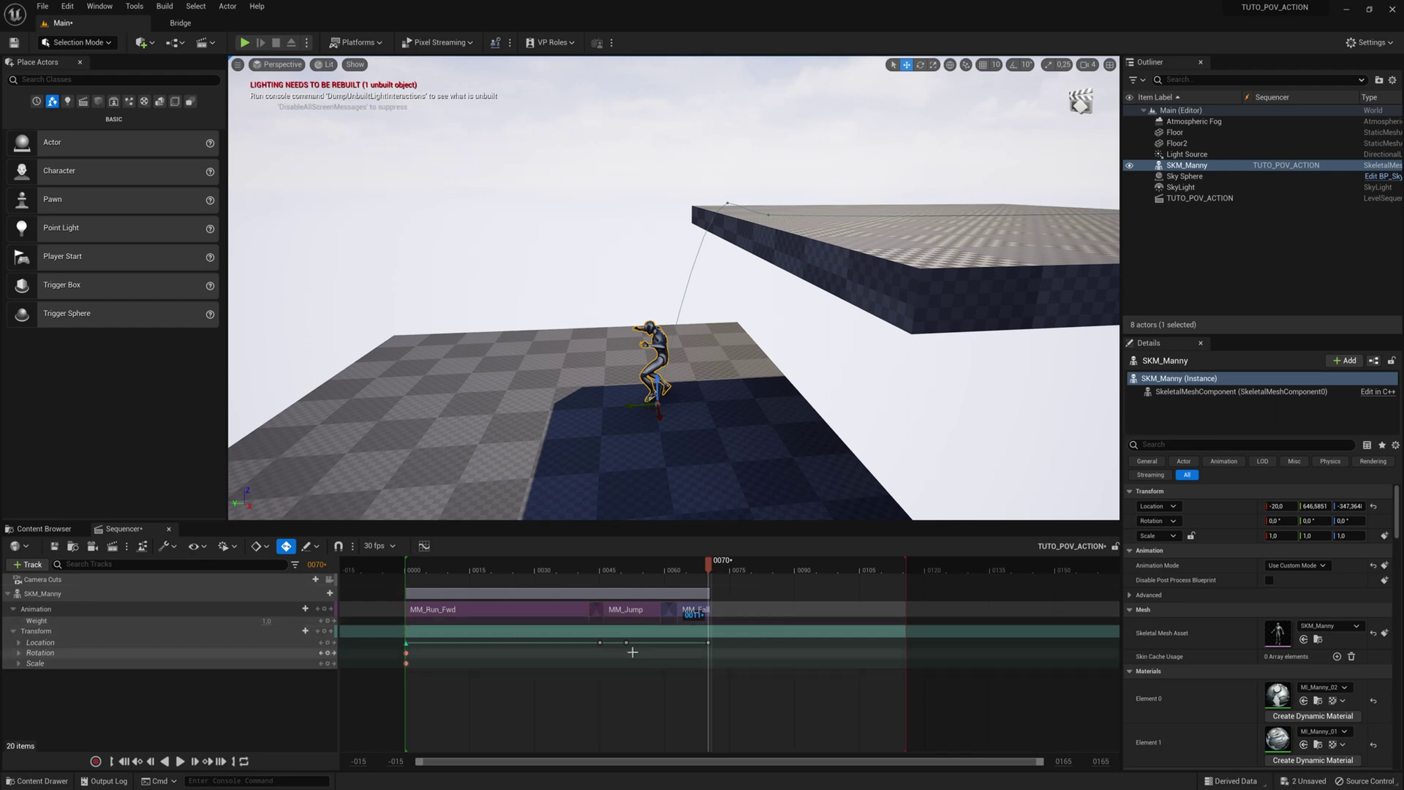
- Key SKM_Manny's location at frame 104 near the lower platform's far end, at about Y 1294, and replay the sequence
left_click_drag(723, 569, 777, 573)
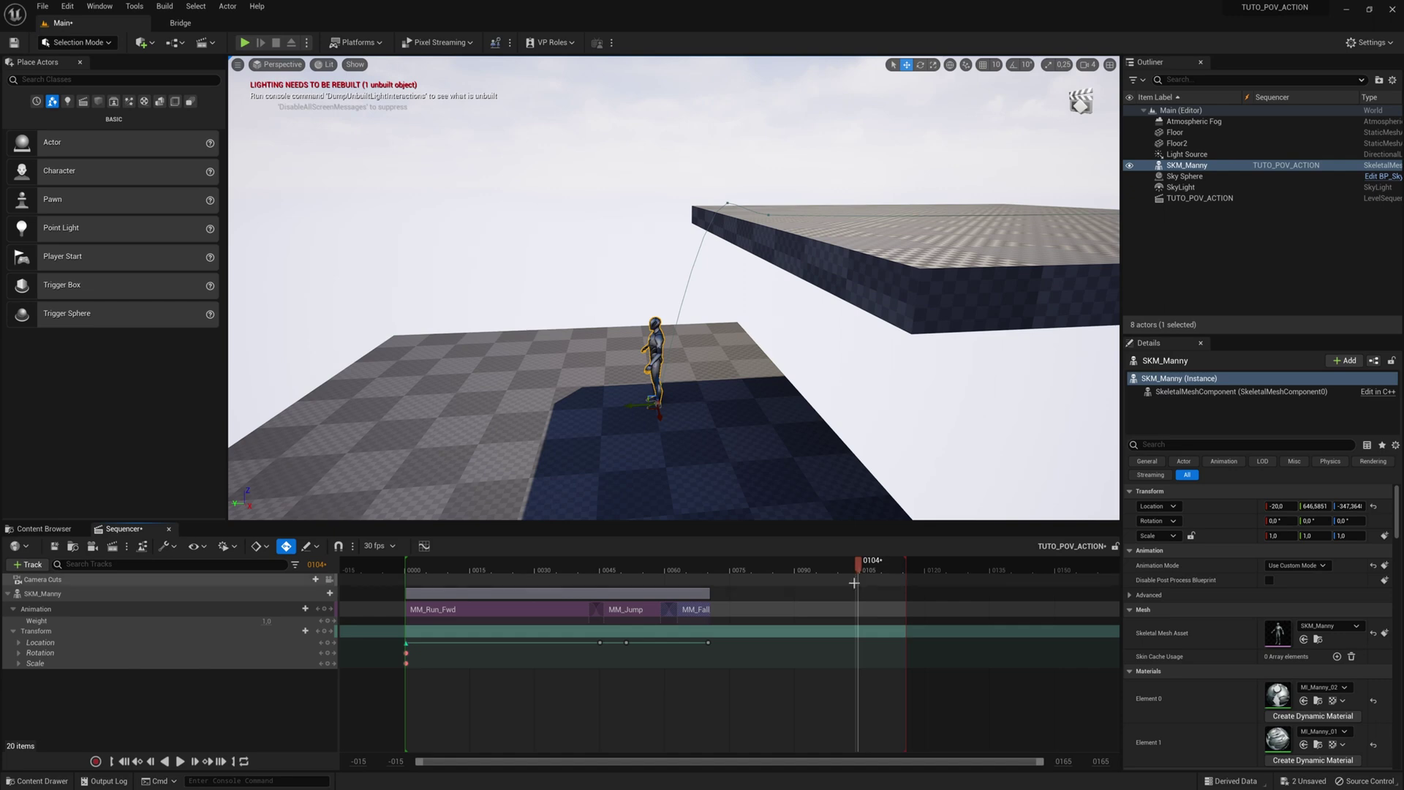
left_click_drag(639, 406, 275, 404)
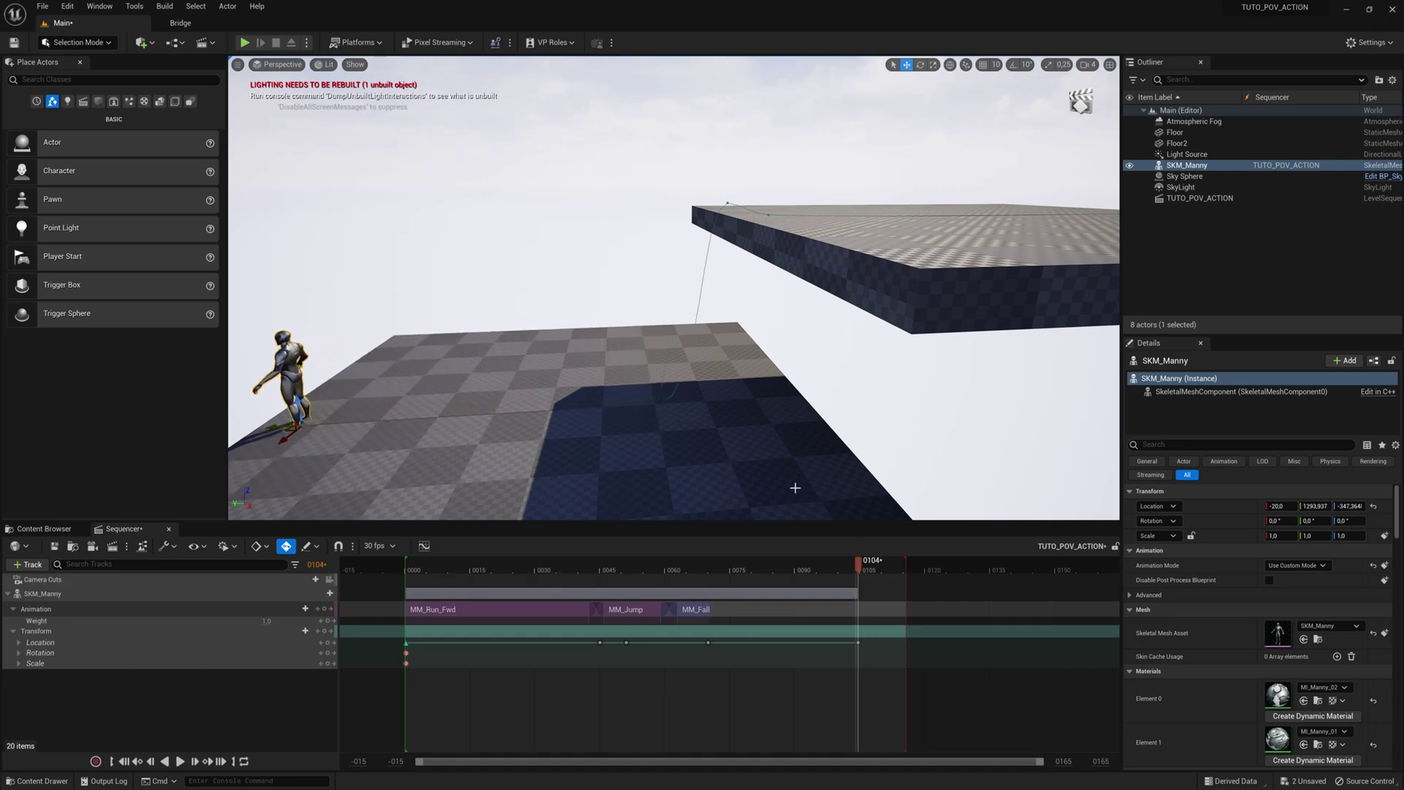
left_click_drag(838, 566, 413, 561)
scroll(595, 448, "down", 5)
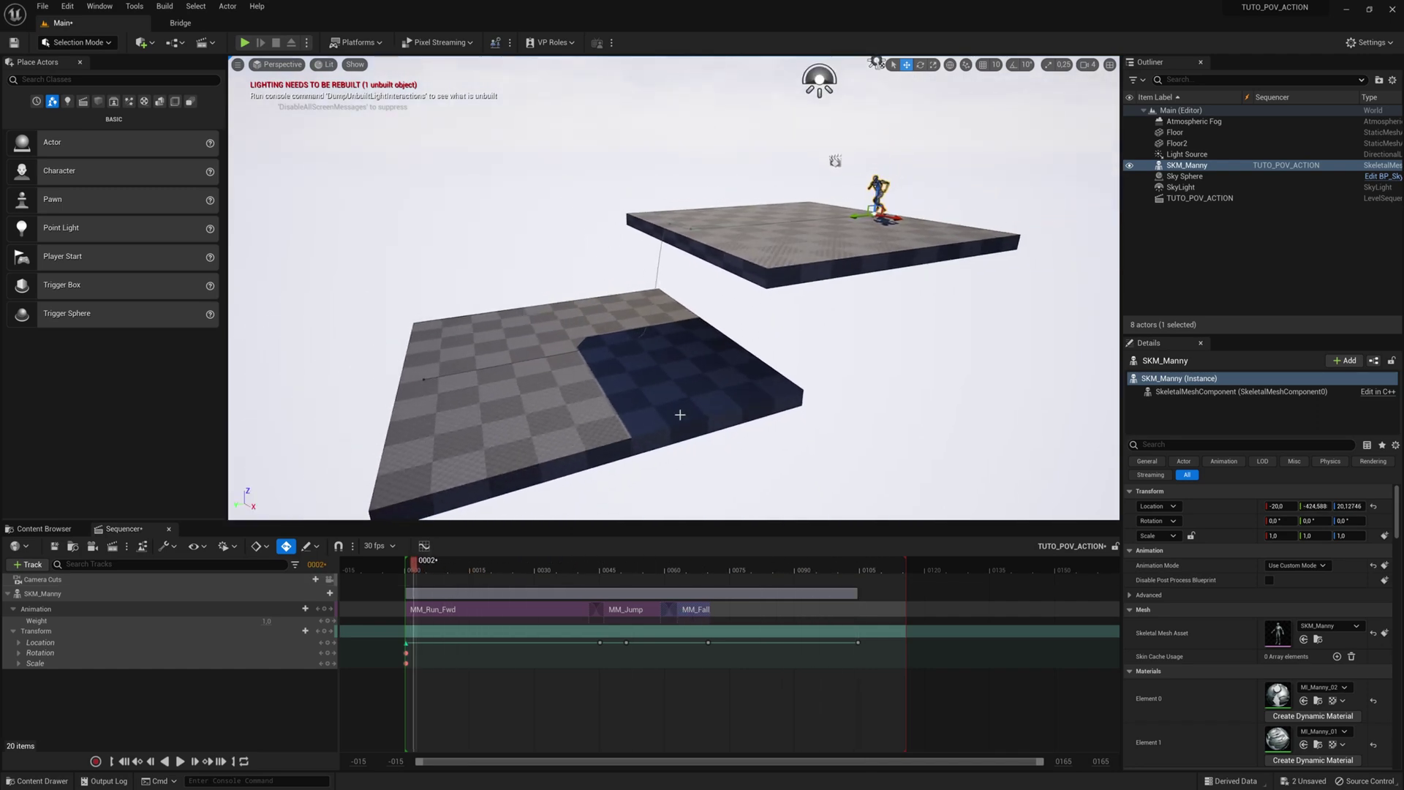
key("space")
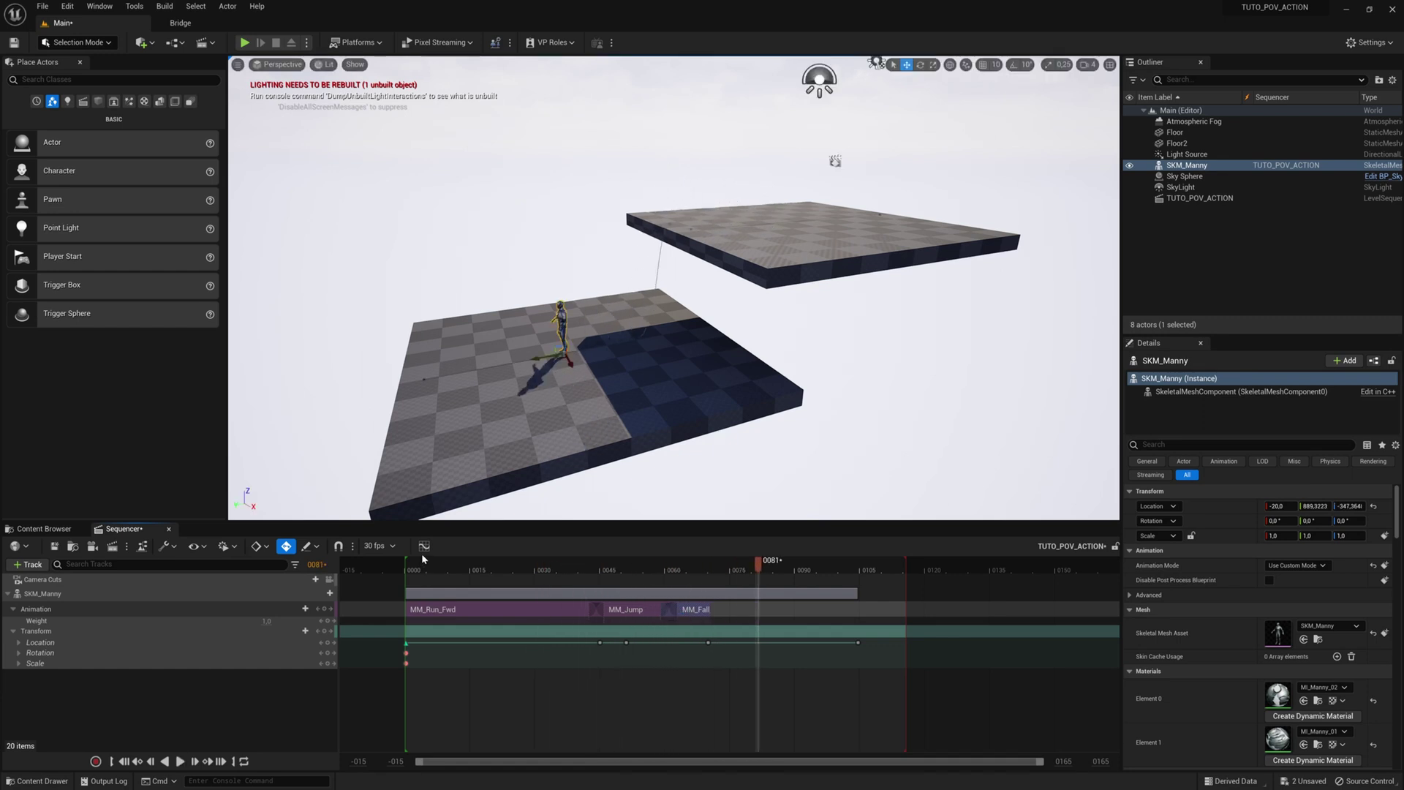
key("space")
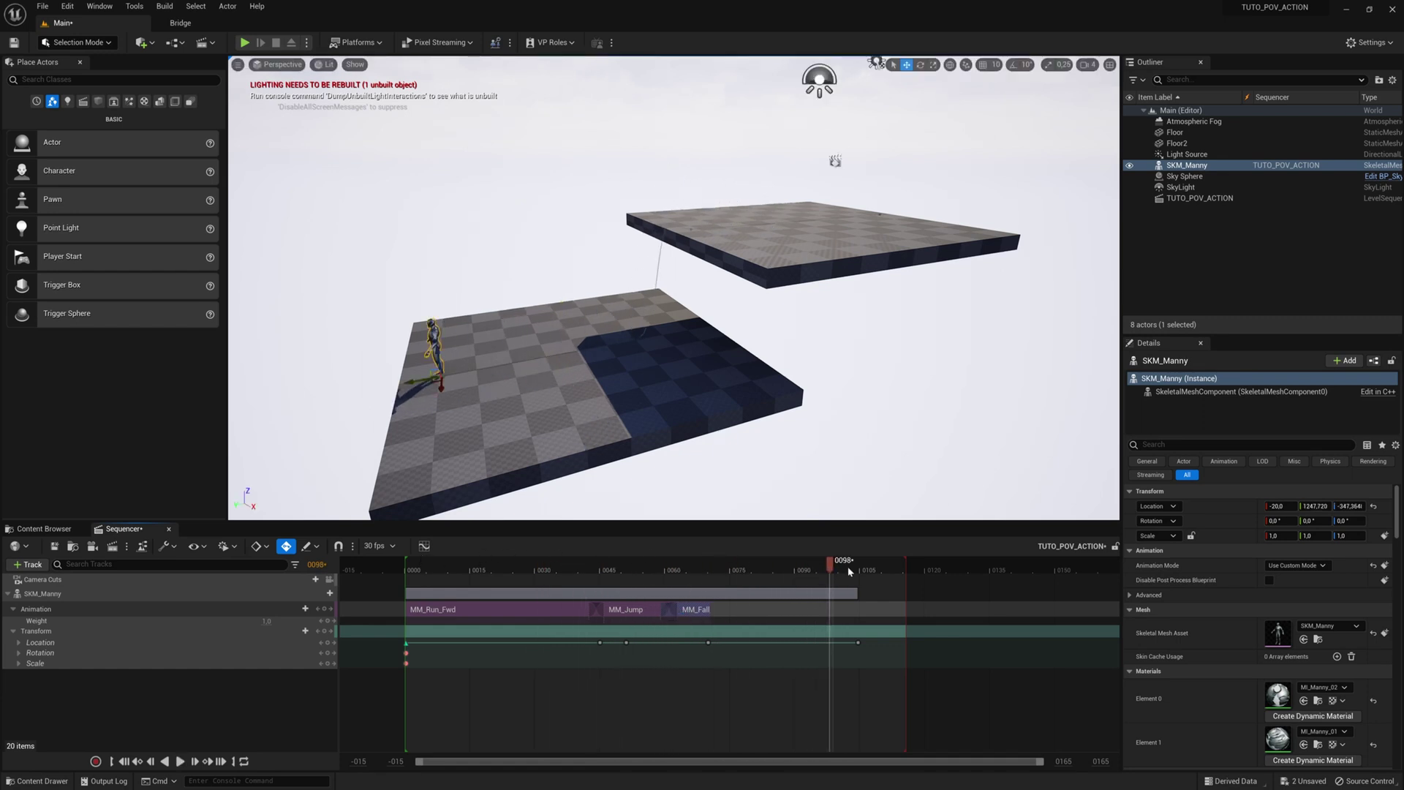
- Add the MM_Run_Fwd animation at frame 69 and blend it with the end of the fall clip
left_click_drag(833, 565, 707, 575)
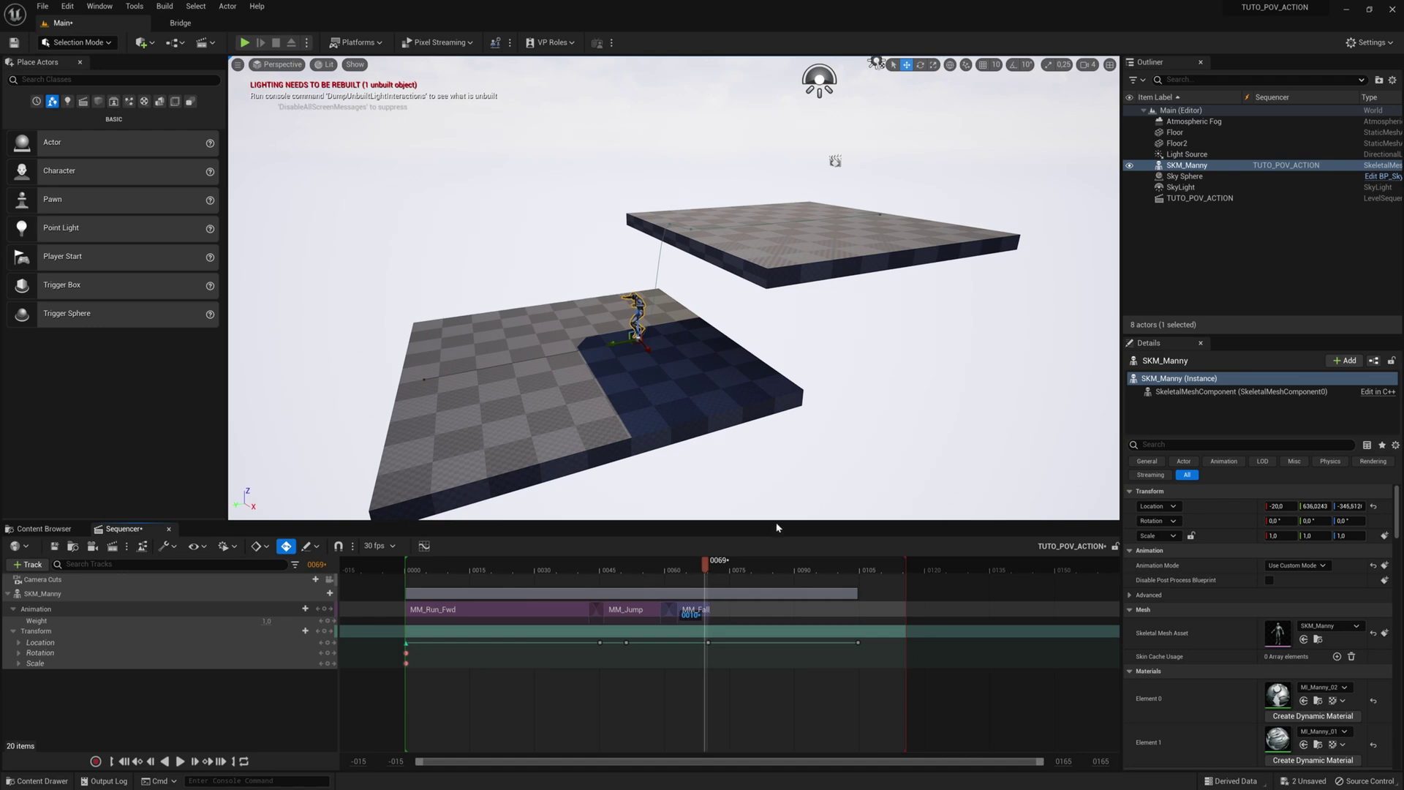
scroll(755, 380, "up", 6)
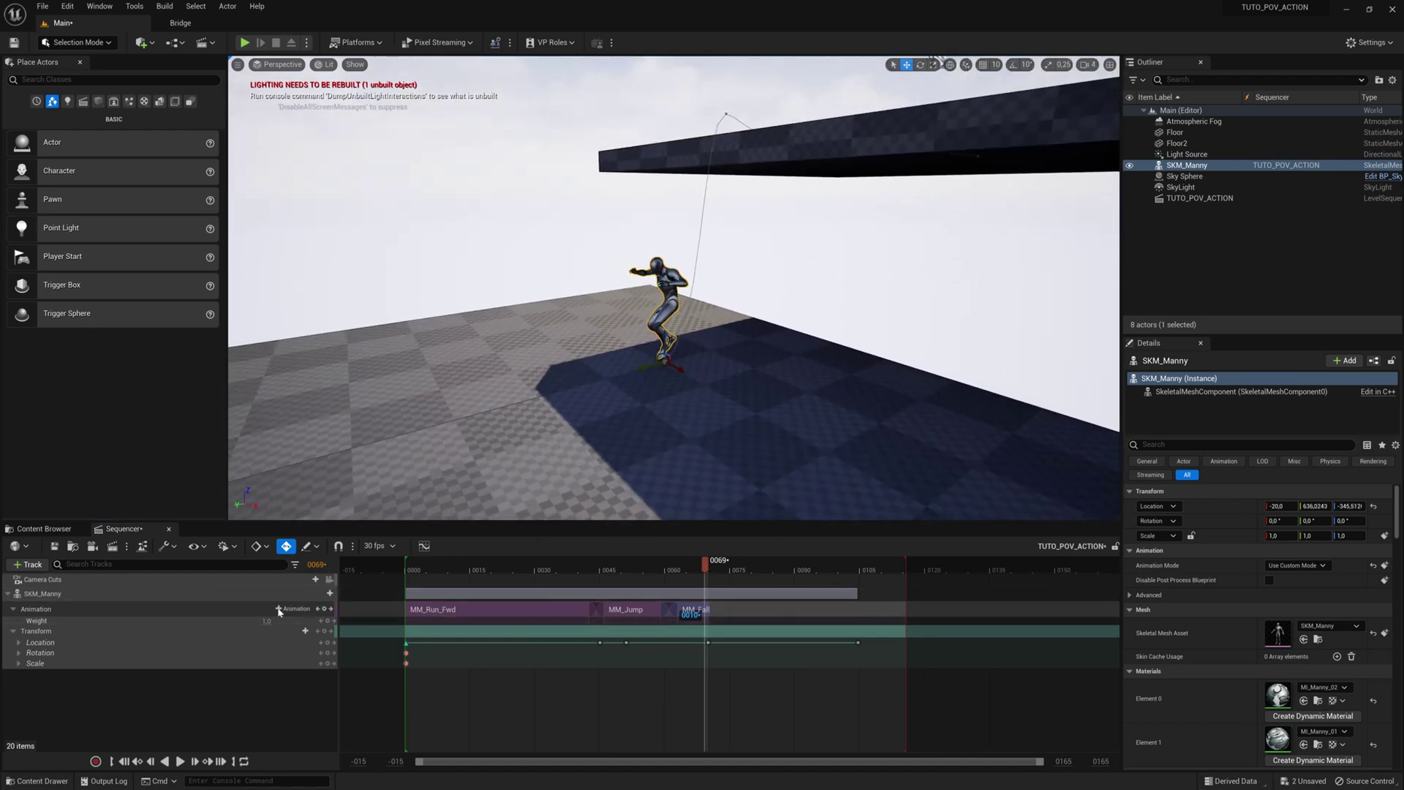
left_click(295, 609)
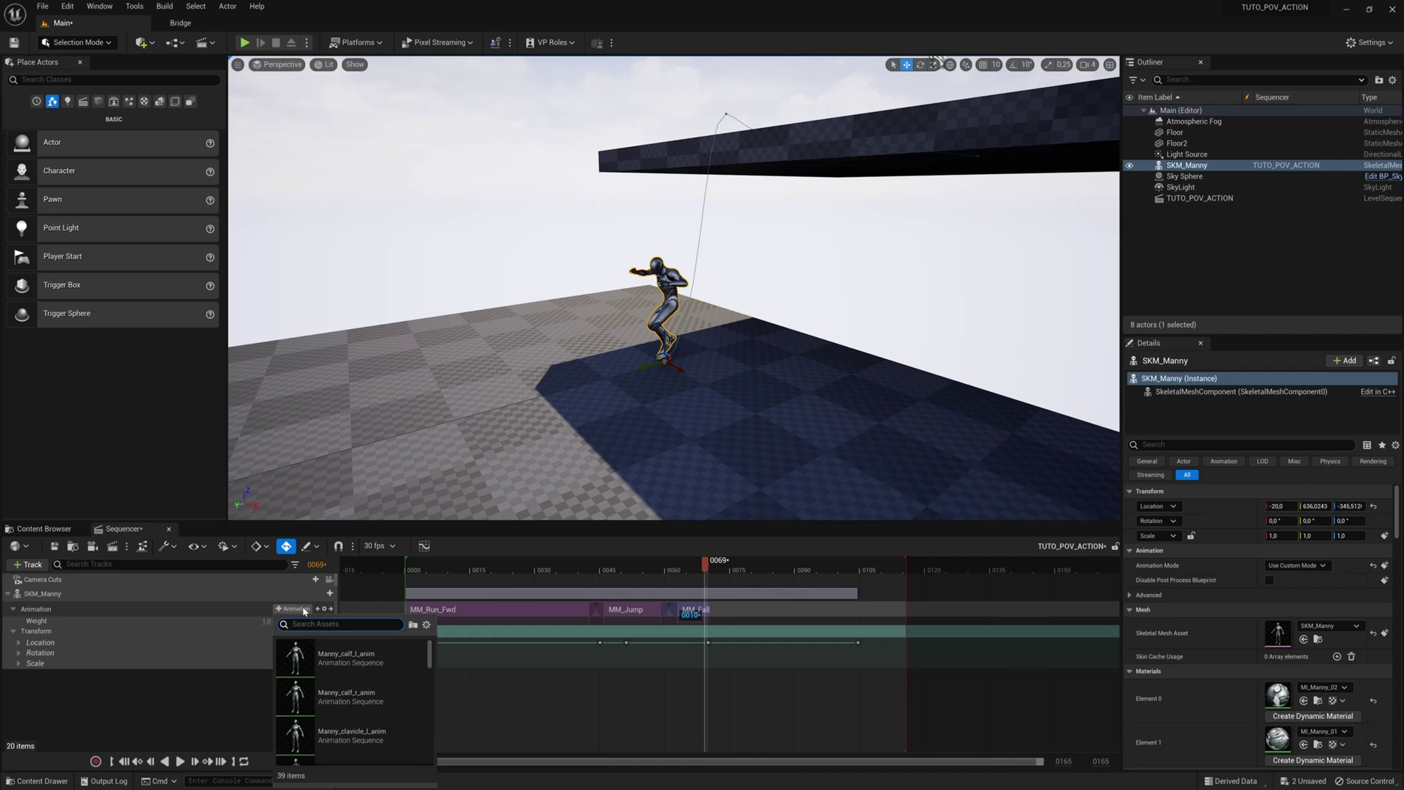
type("run")
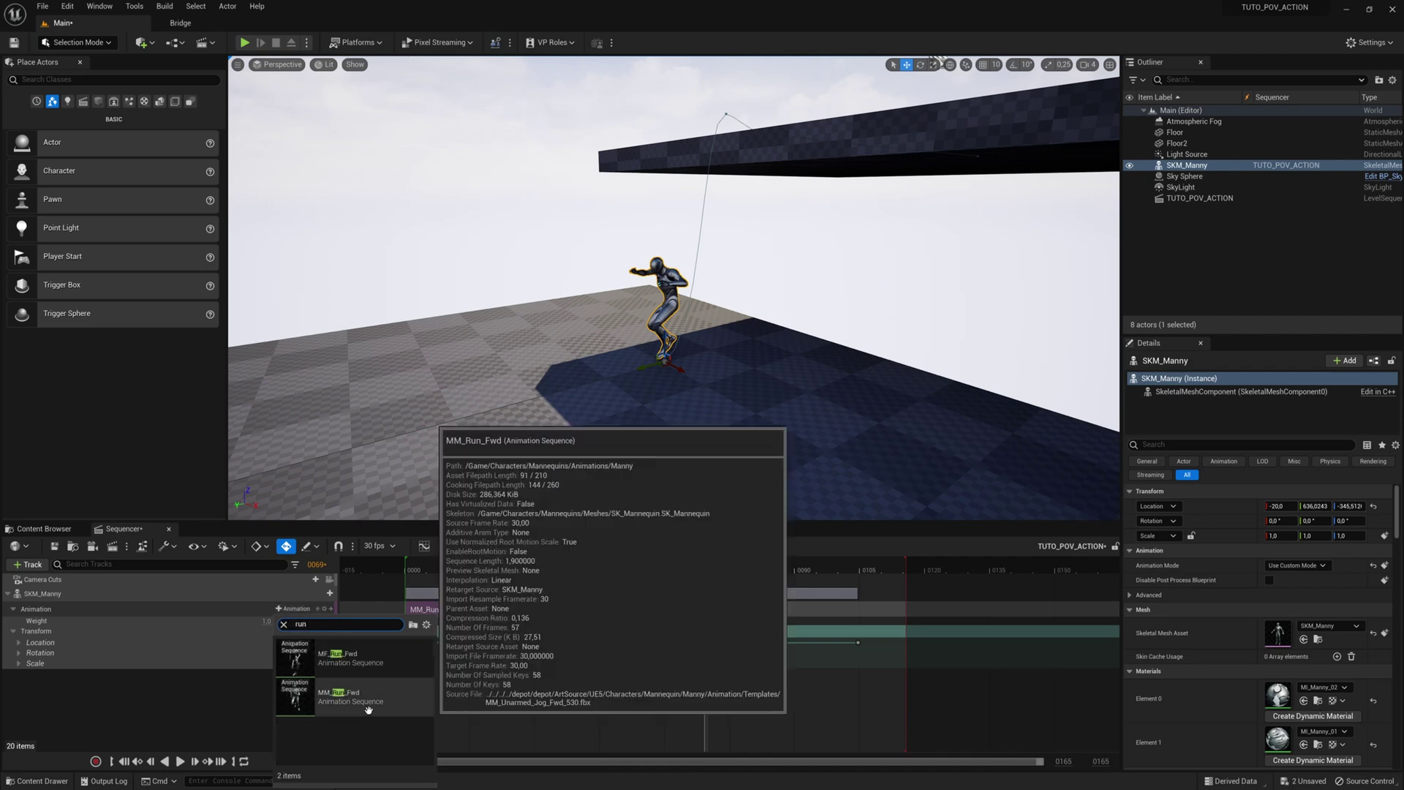
left_click(336, 691)
left_click_drag(770, 640, 767, 618)
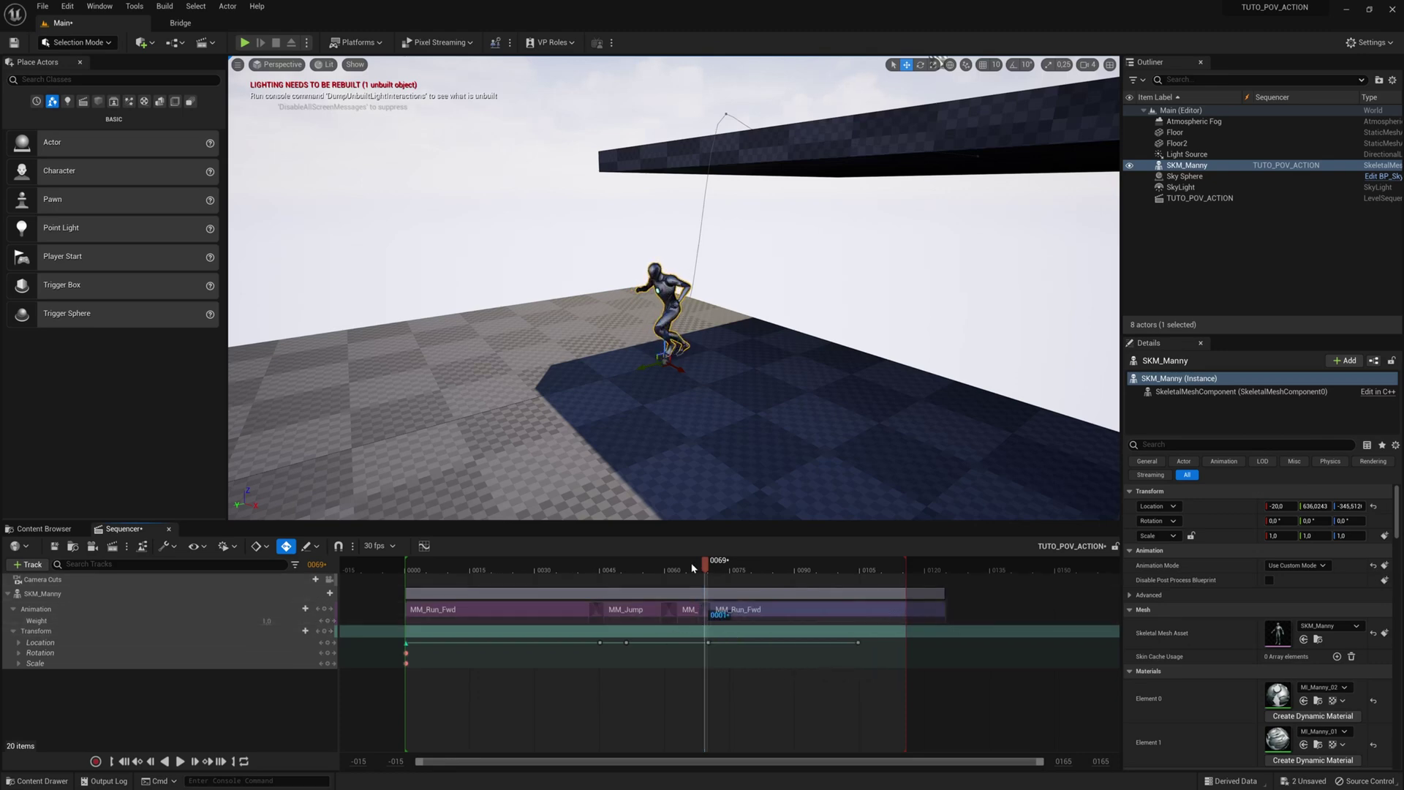
- Replay the jump and scrub through the landing to examine the transition from the fall into the run
left_click_drag(693, 569, 568, 568)
key("space")
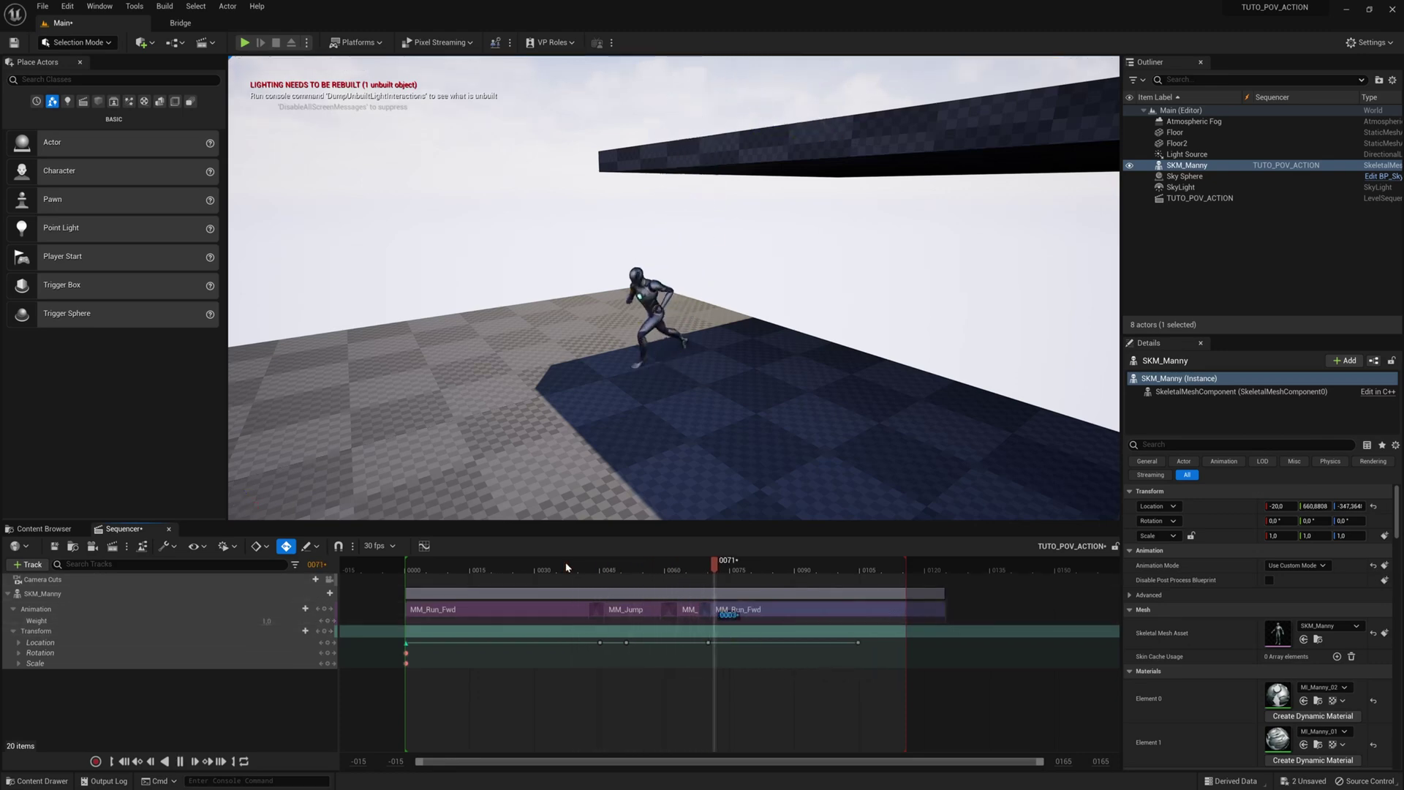
left_click(713, 569)
left_click(707, 569)
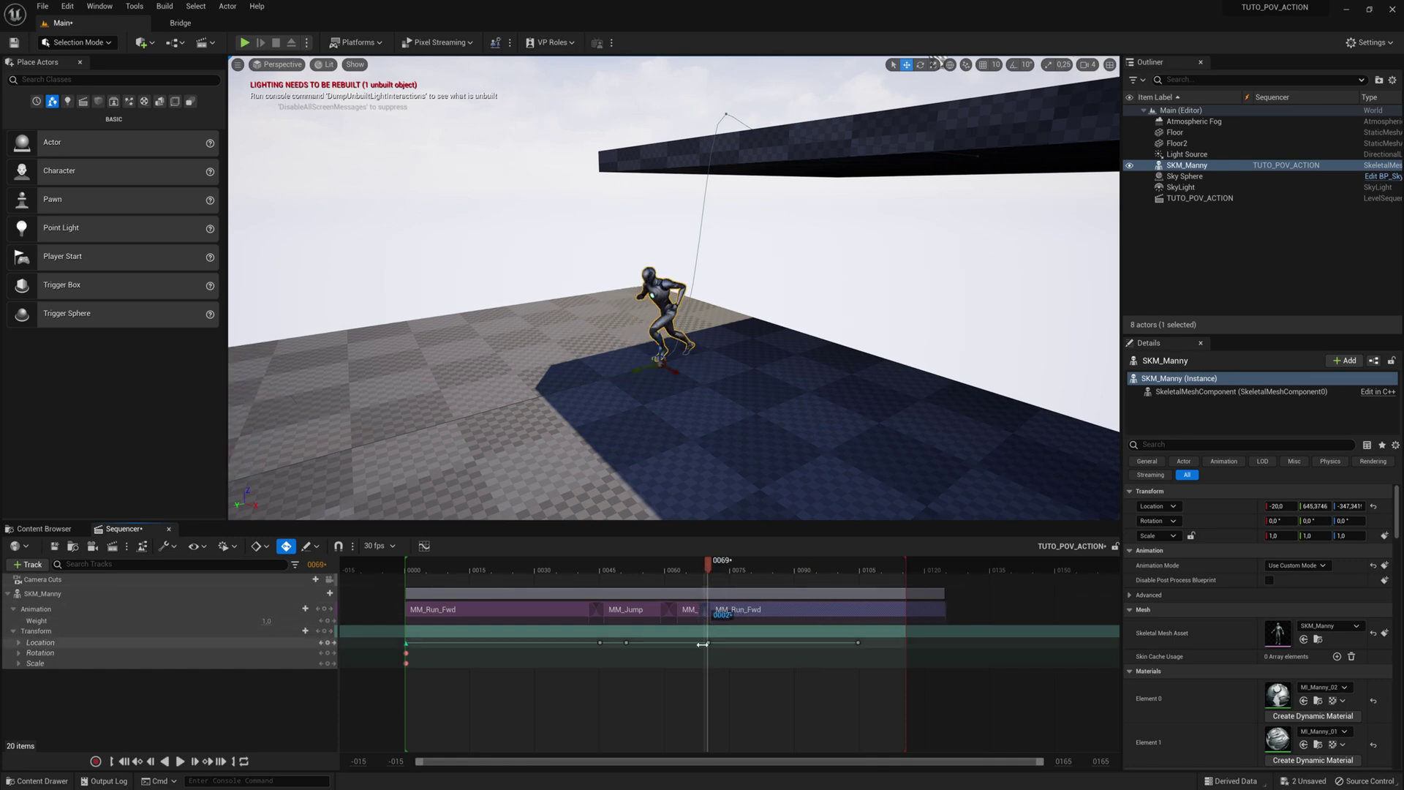
left_click(727, 568)
left_click_drag(727, 568, 779, 584)
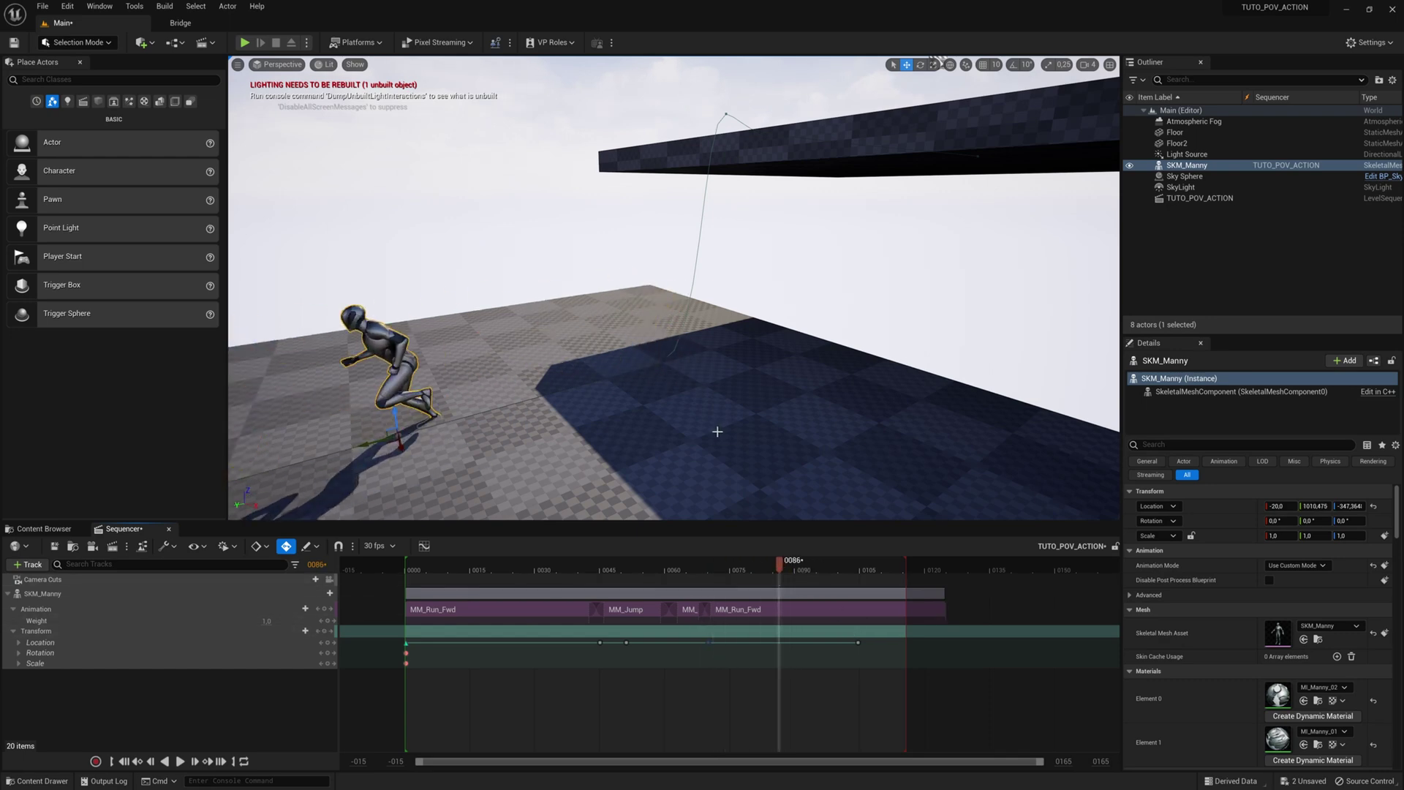
- Raise SKM_Manny at the frame 104 location key to about Z -339
right_click_drag(717, 429, 629, 409)
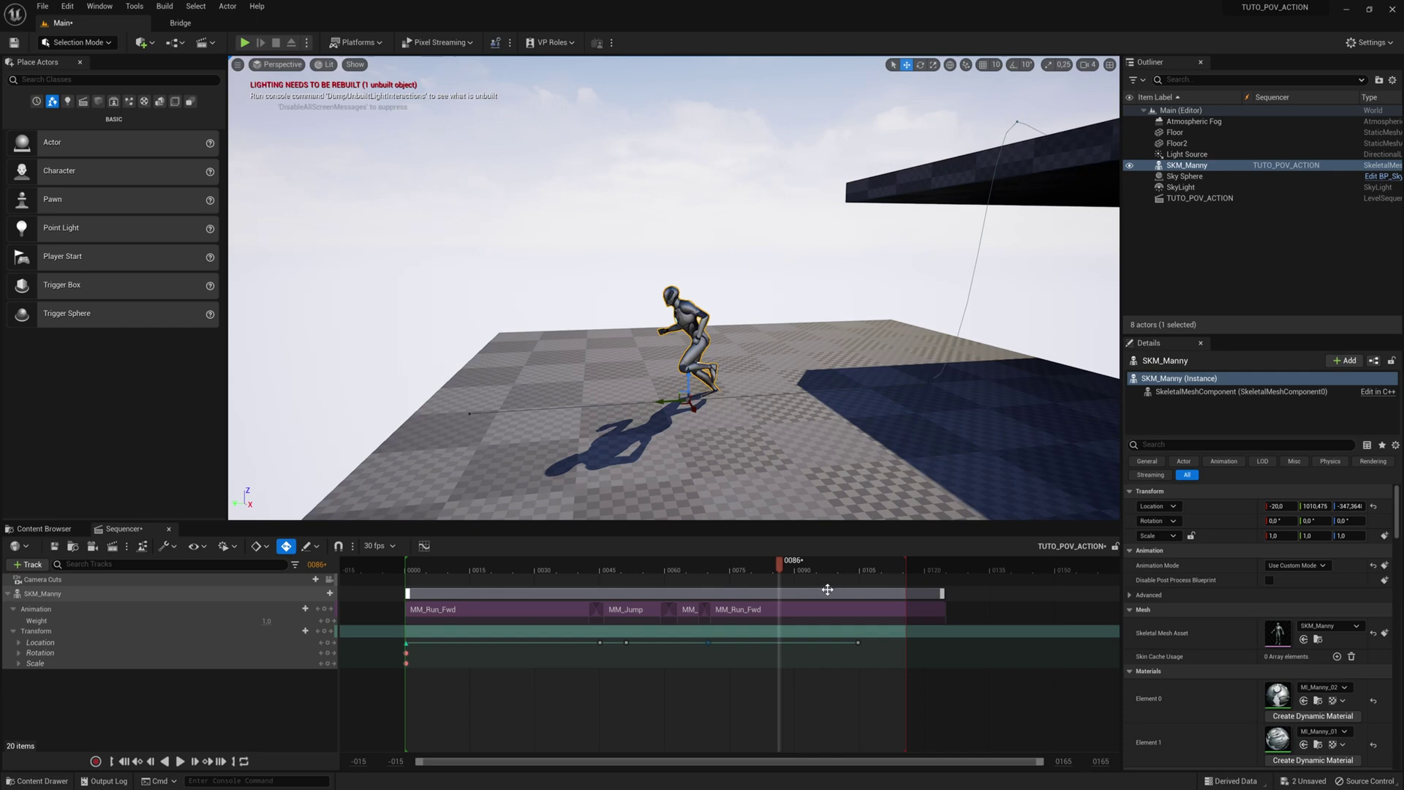
left_click_drag(779, 569, 860, 572)
left_click(858, 643)
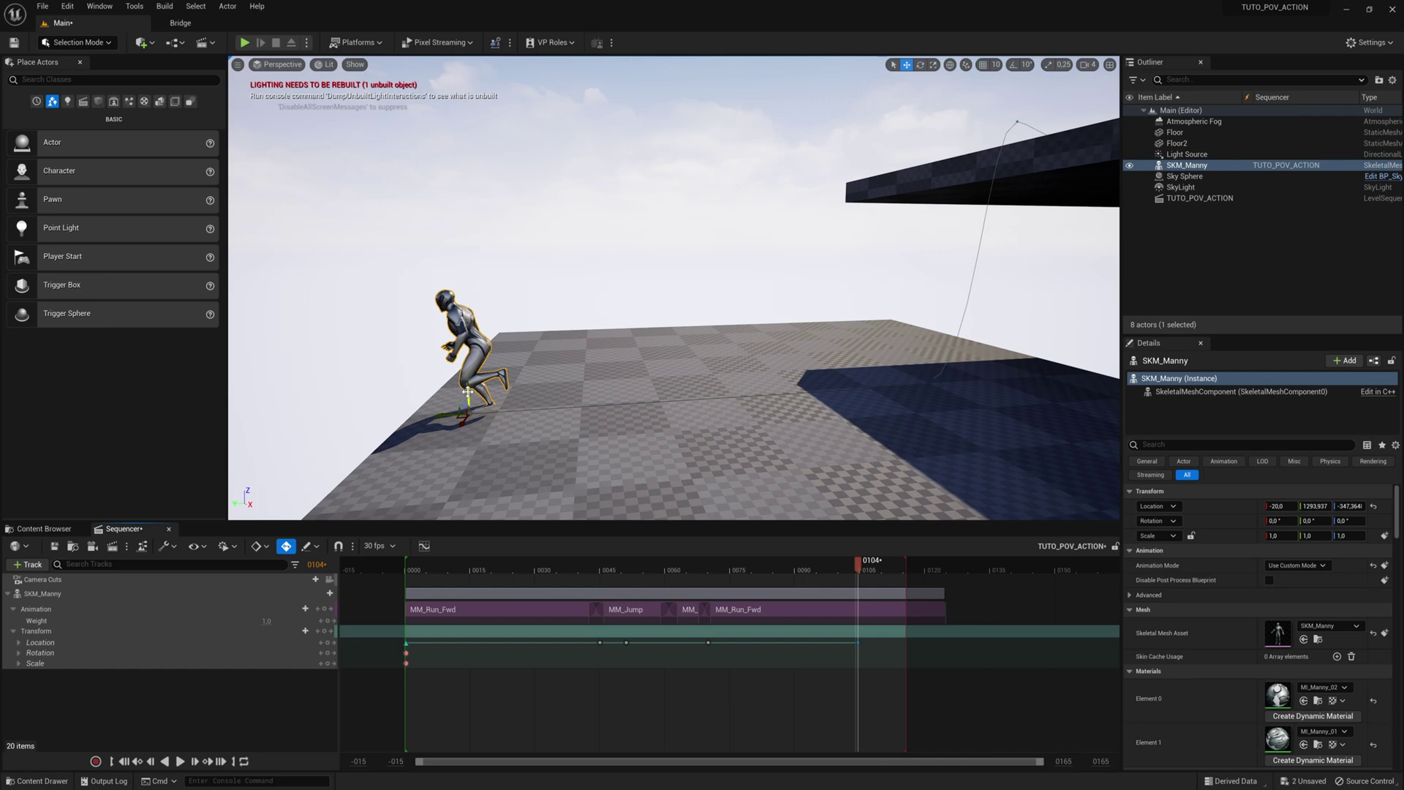
left_click_drag(468, 393, 467, 386)
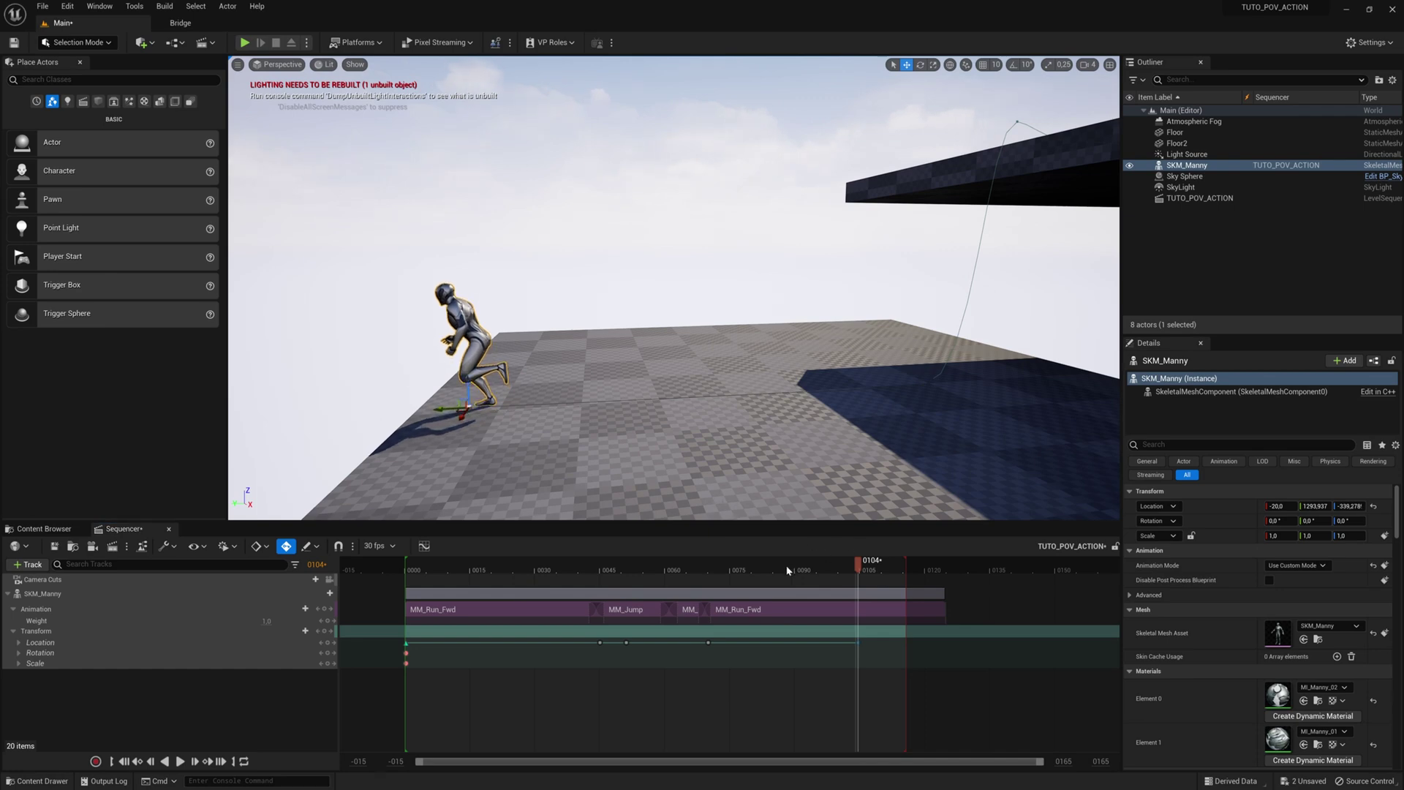
- Replay the landing, raise SKM_Manny at the frame 70 location key to about Z -339, and scrub back through the jump
left_click(595, 572)
key("space")
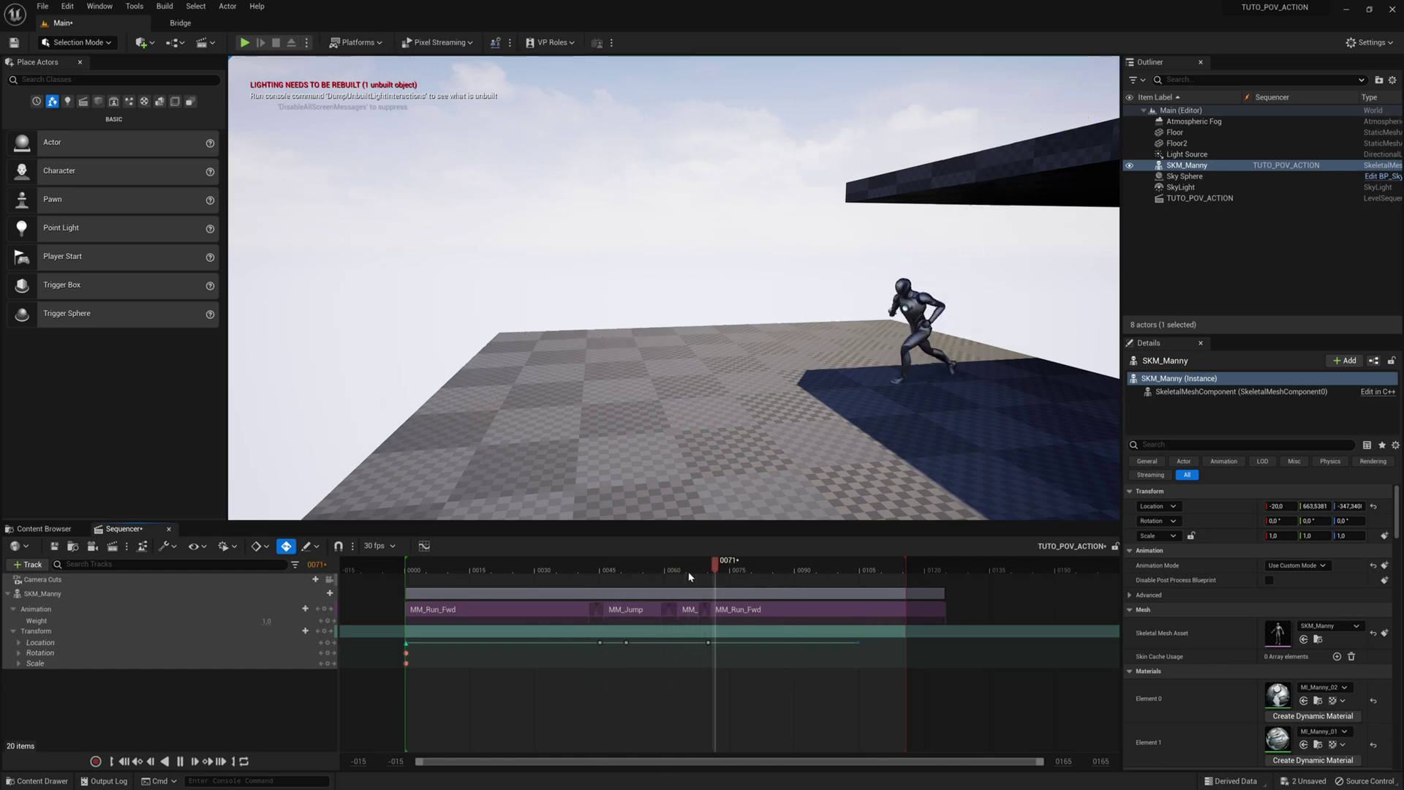
mouse_move(688, 577)
left_mouse_down()
mouse_move(816, 569)
mouse_move(707, 577)
left_mouse_up()
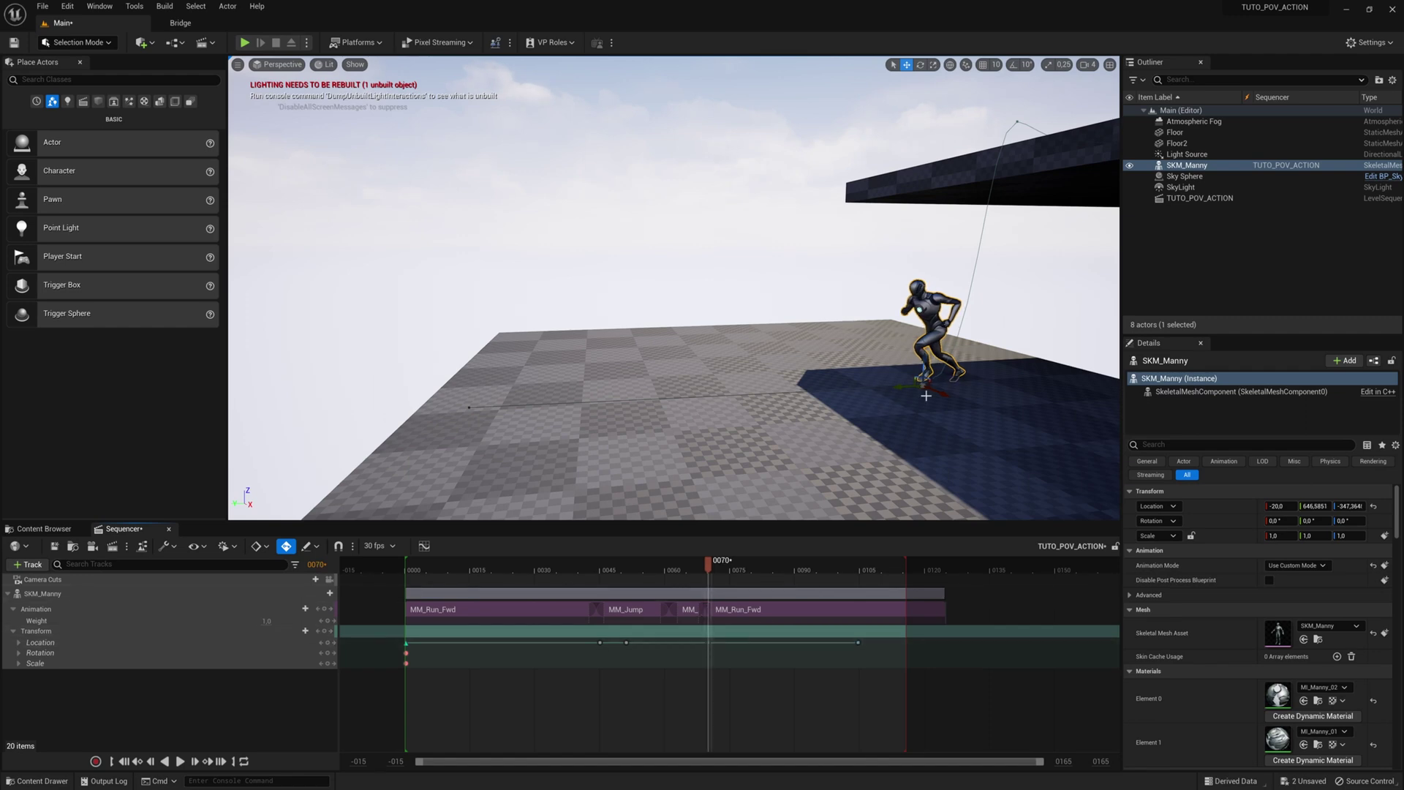
key("f")
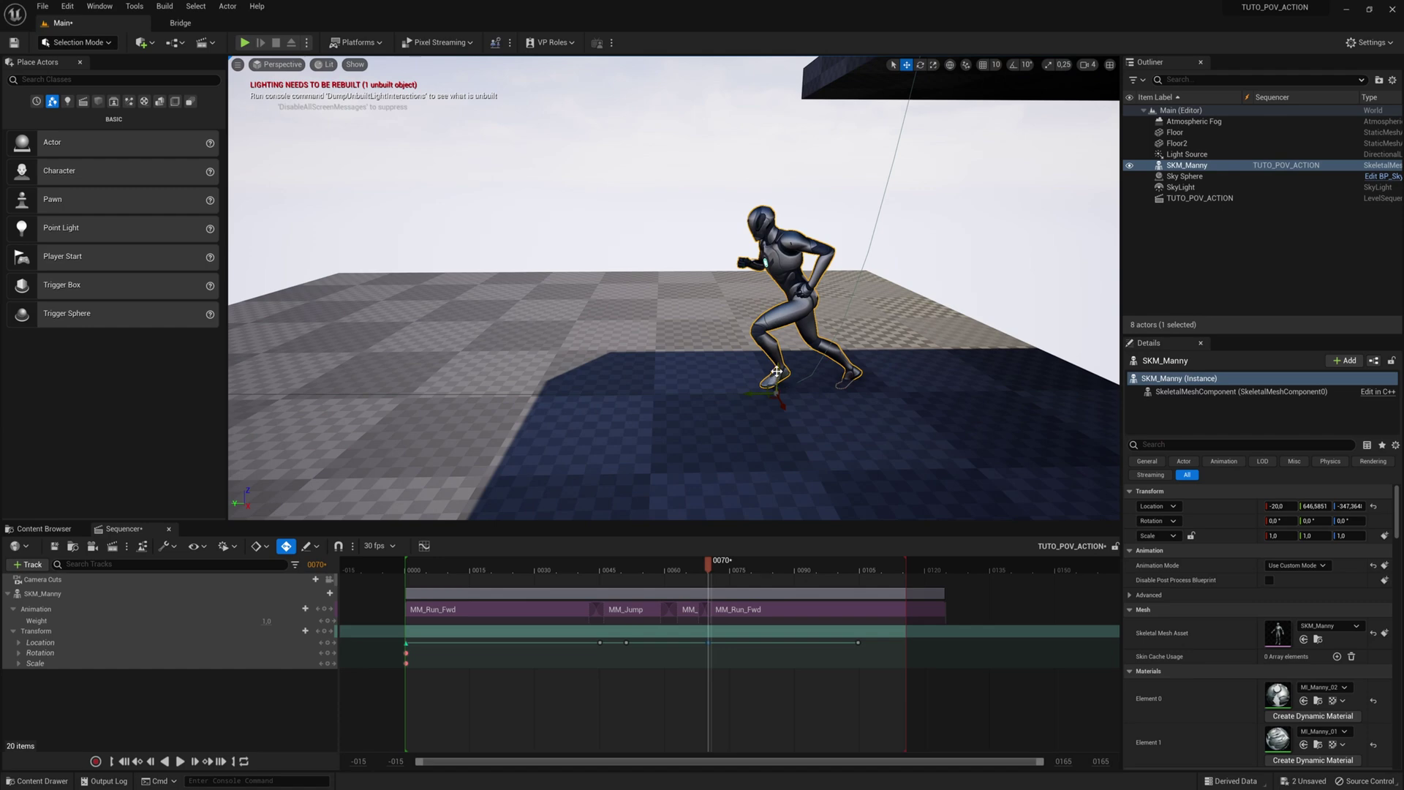
left_click_drag(778, 374, 780, 364)
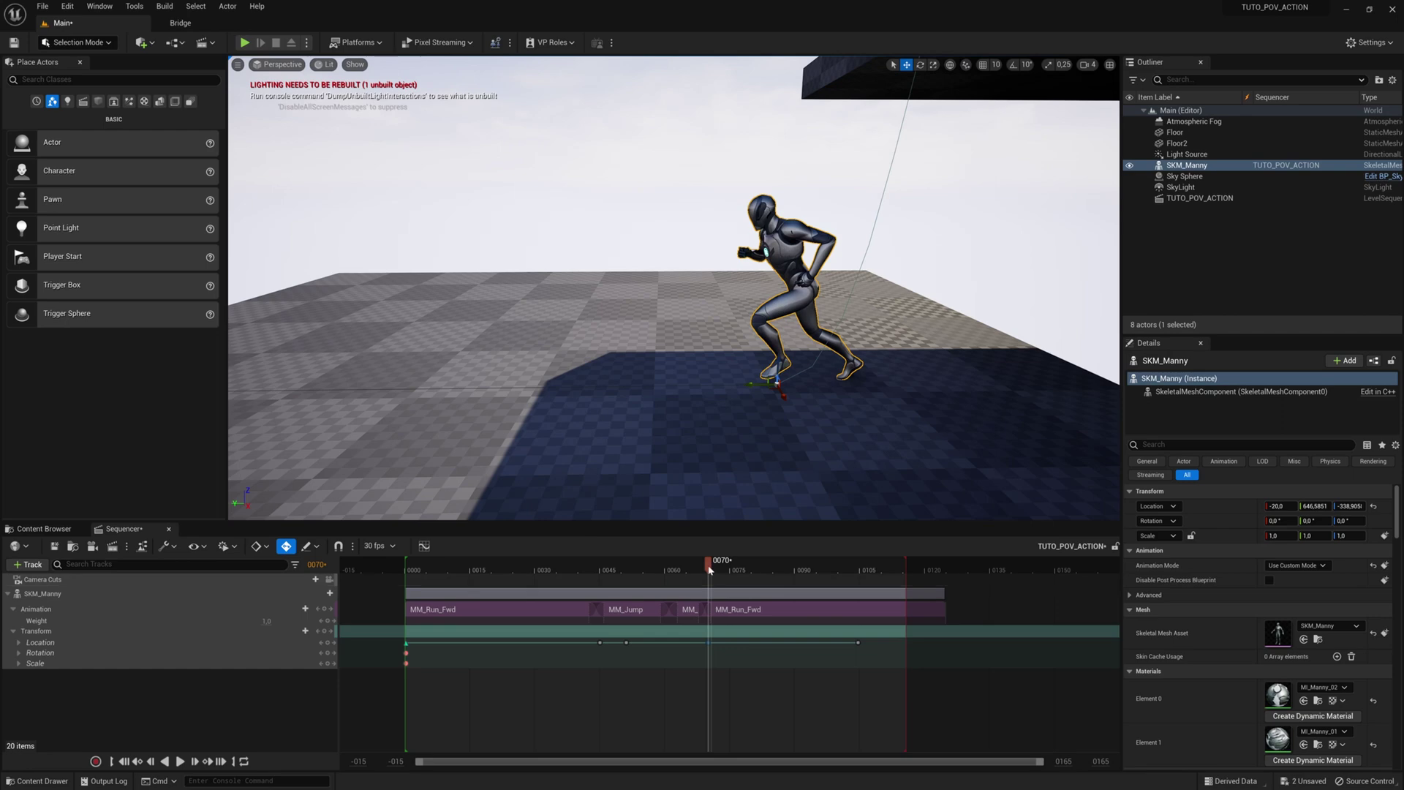
left_click_drag(708, 569, 502, 560)
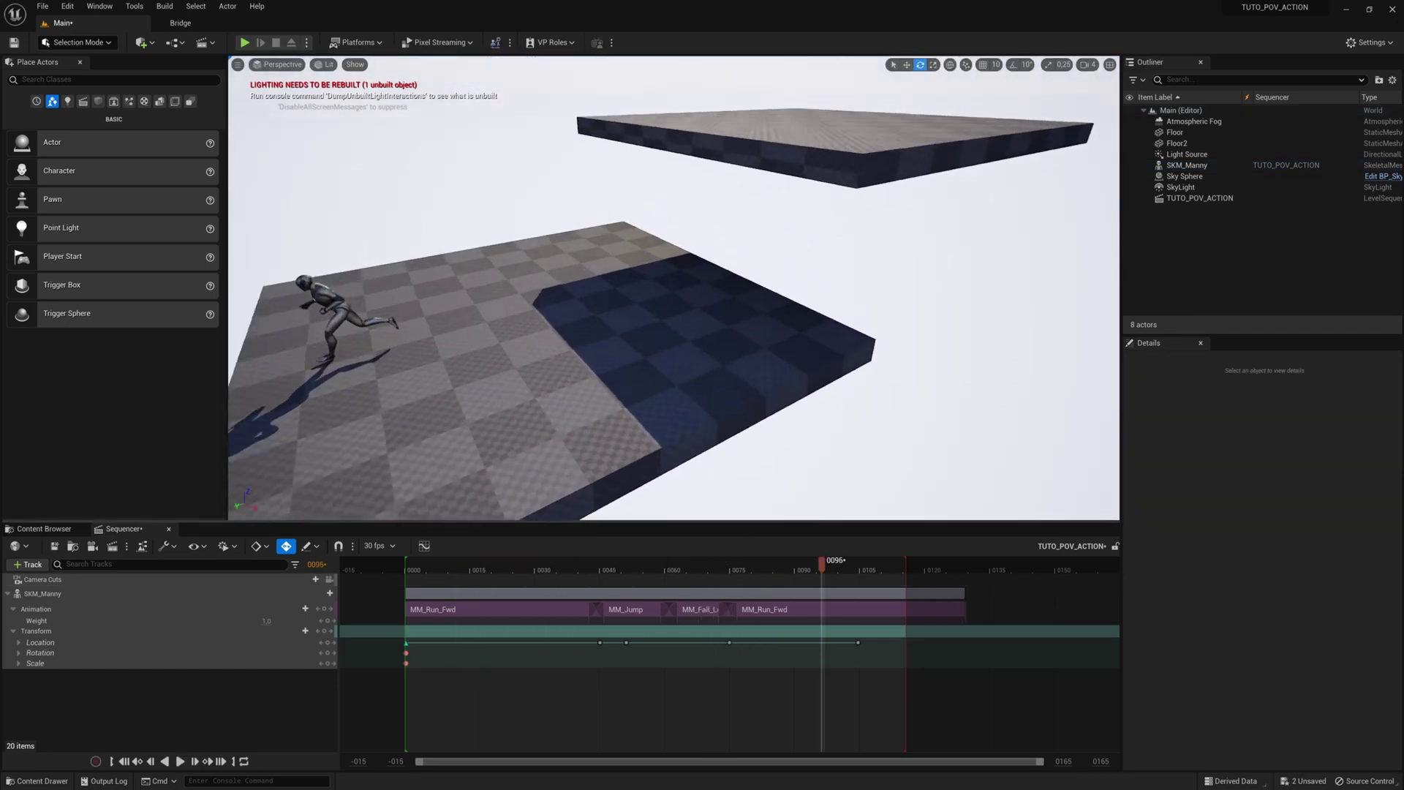
- Set the interpolation of SKM_Manny's location keys at frames 74 and 104 to Linear
right_click_drag(753, 424, 737, 373)
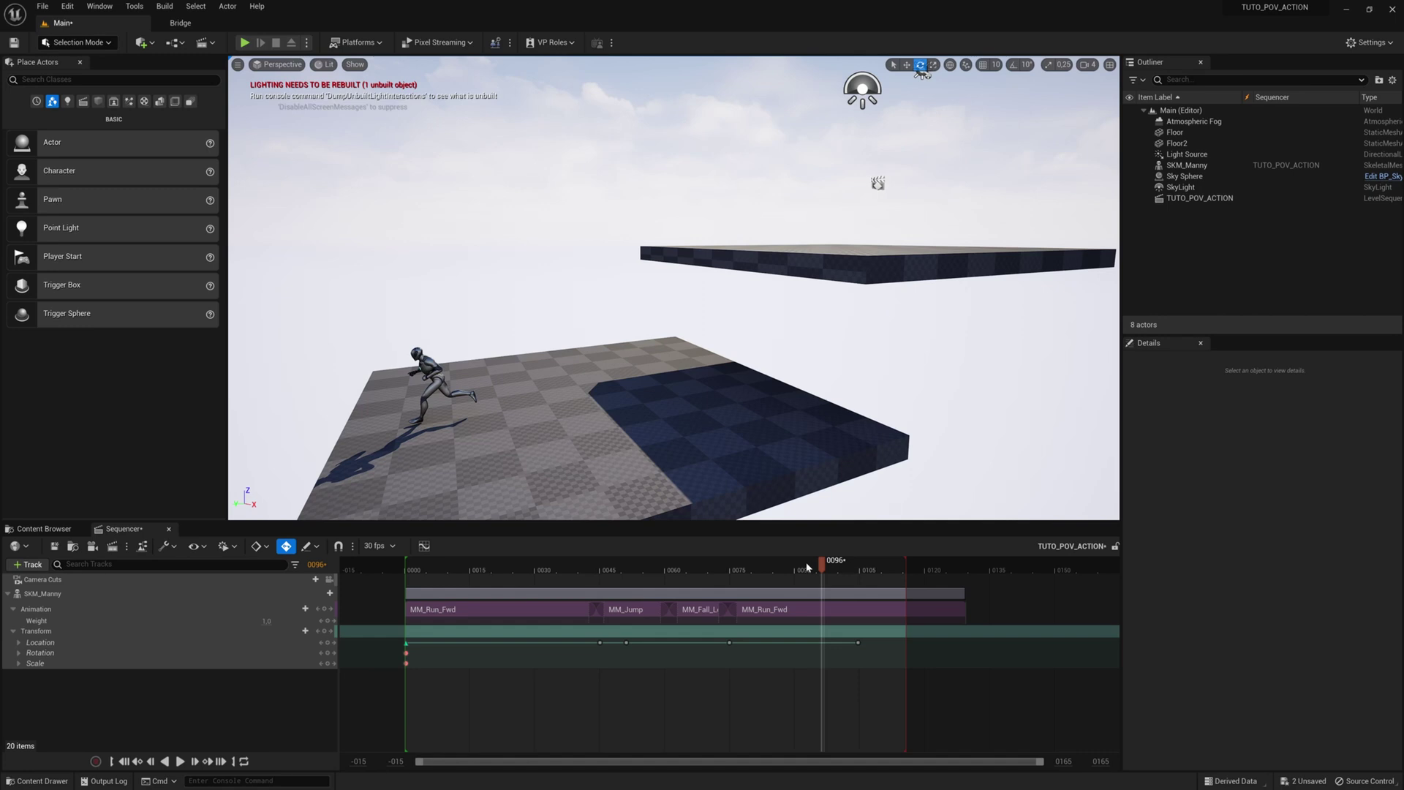
left_click(687, 563)
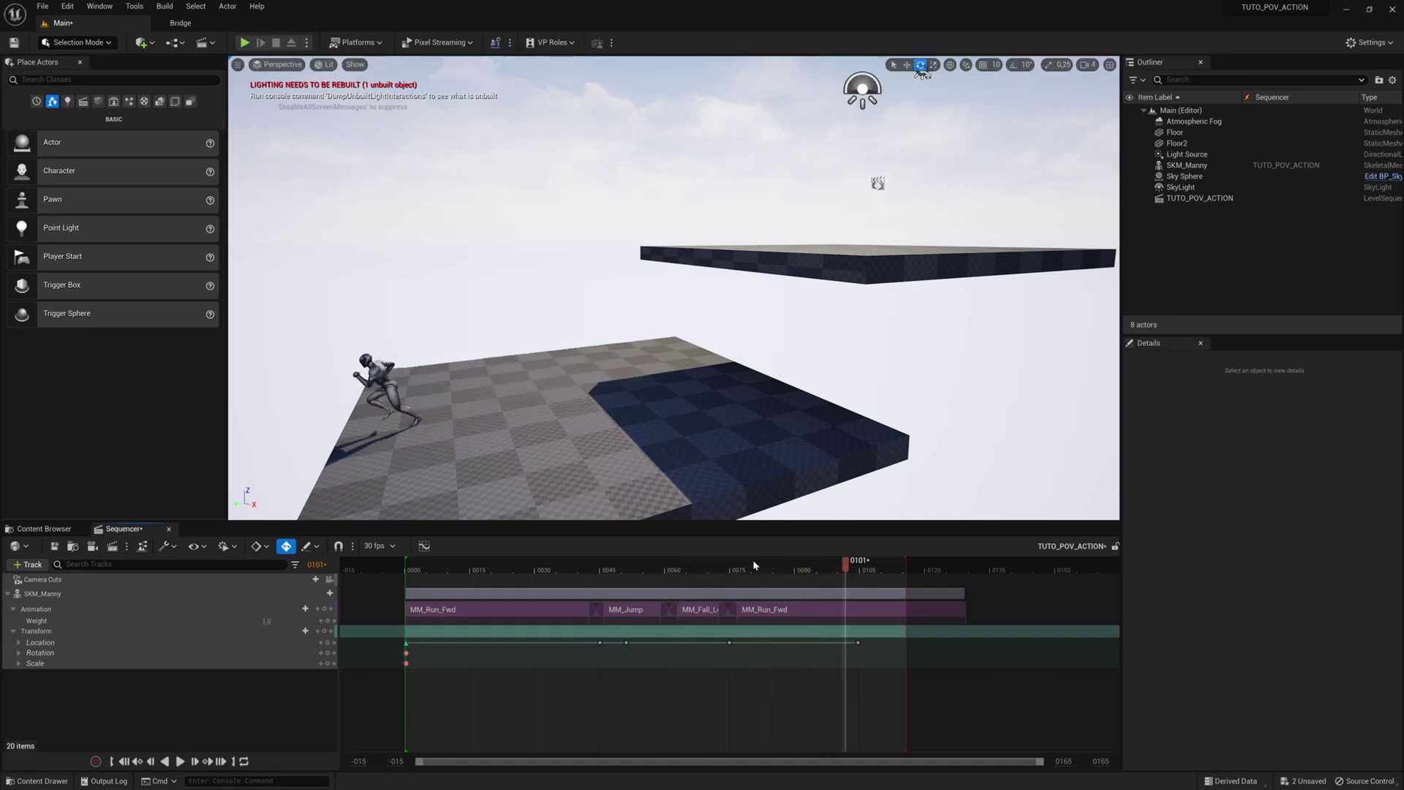
left_click(728, 567)
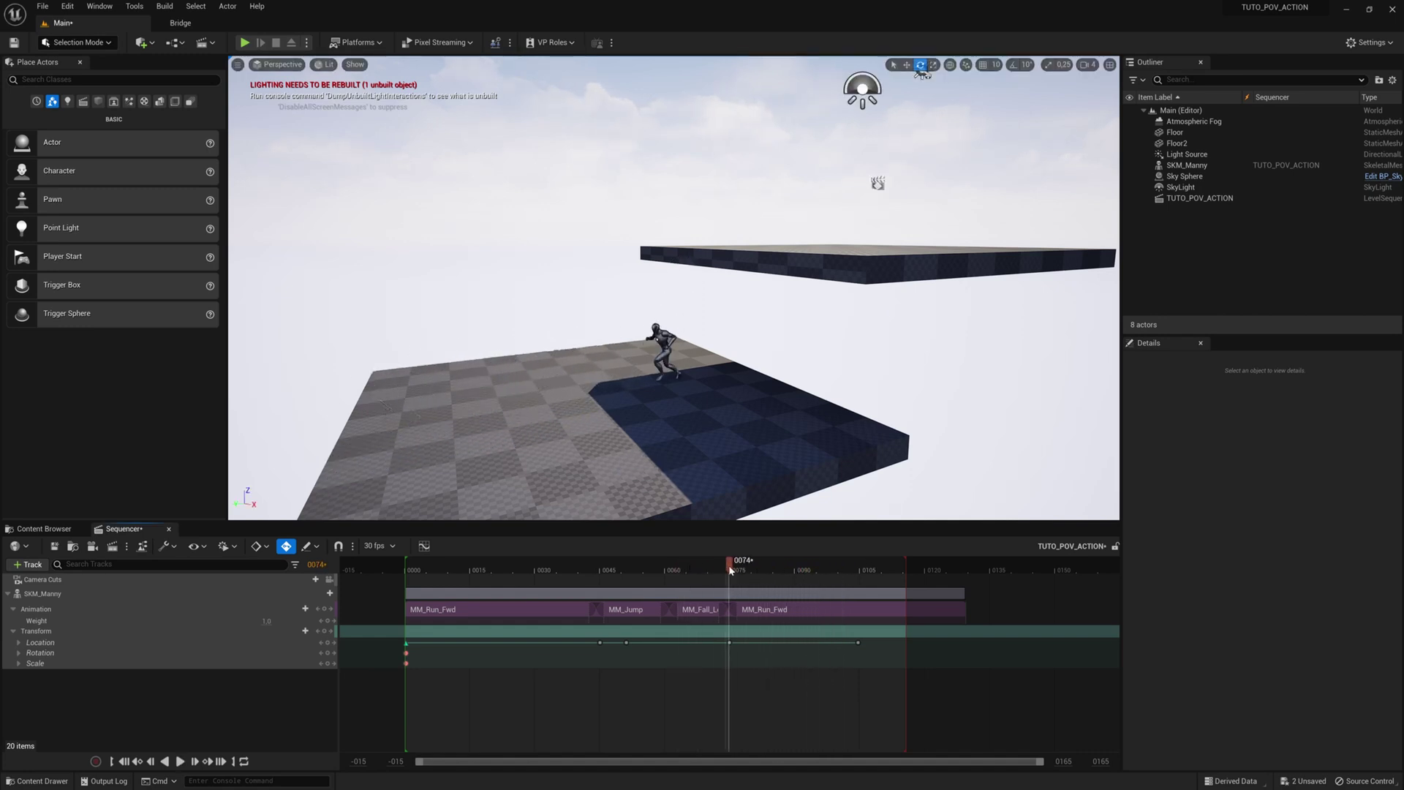
left_click(731, 642)
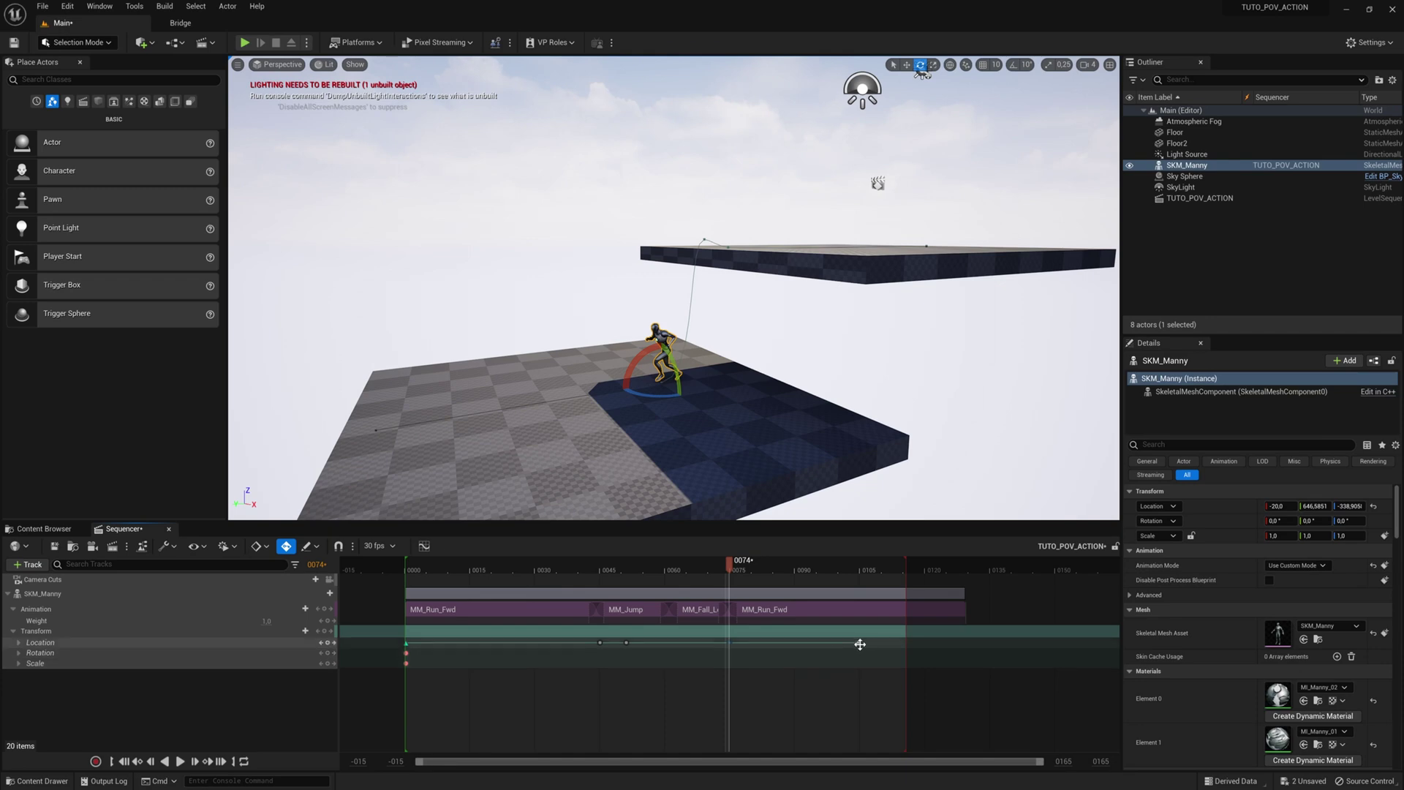
left_click(860, 644)
right_click(859, 647)
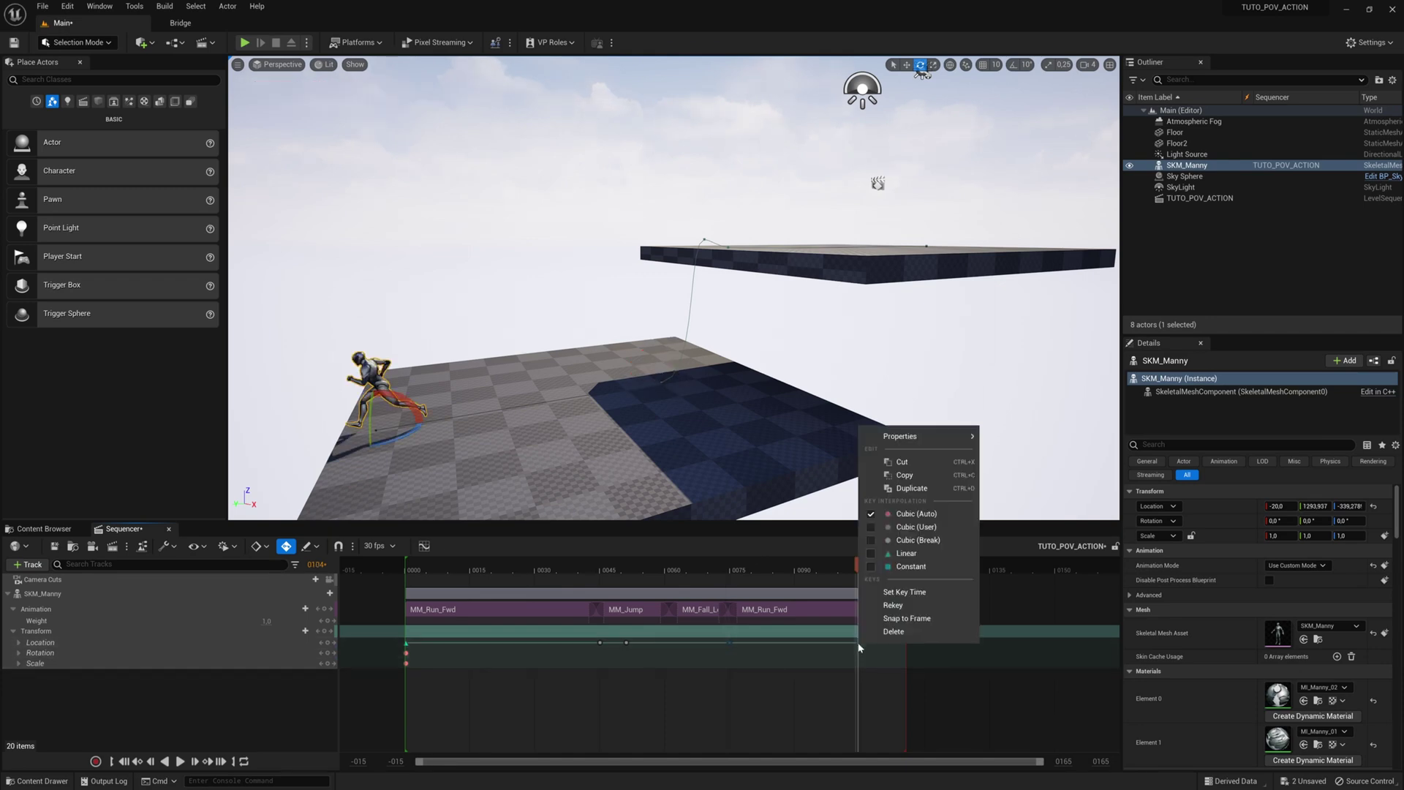
left_click(903, 552)
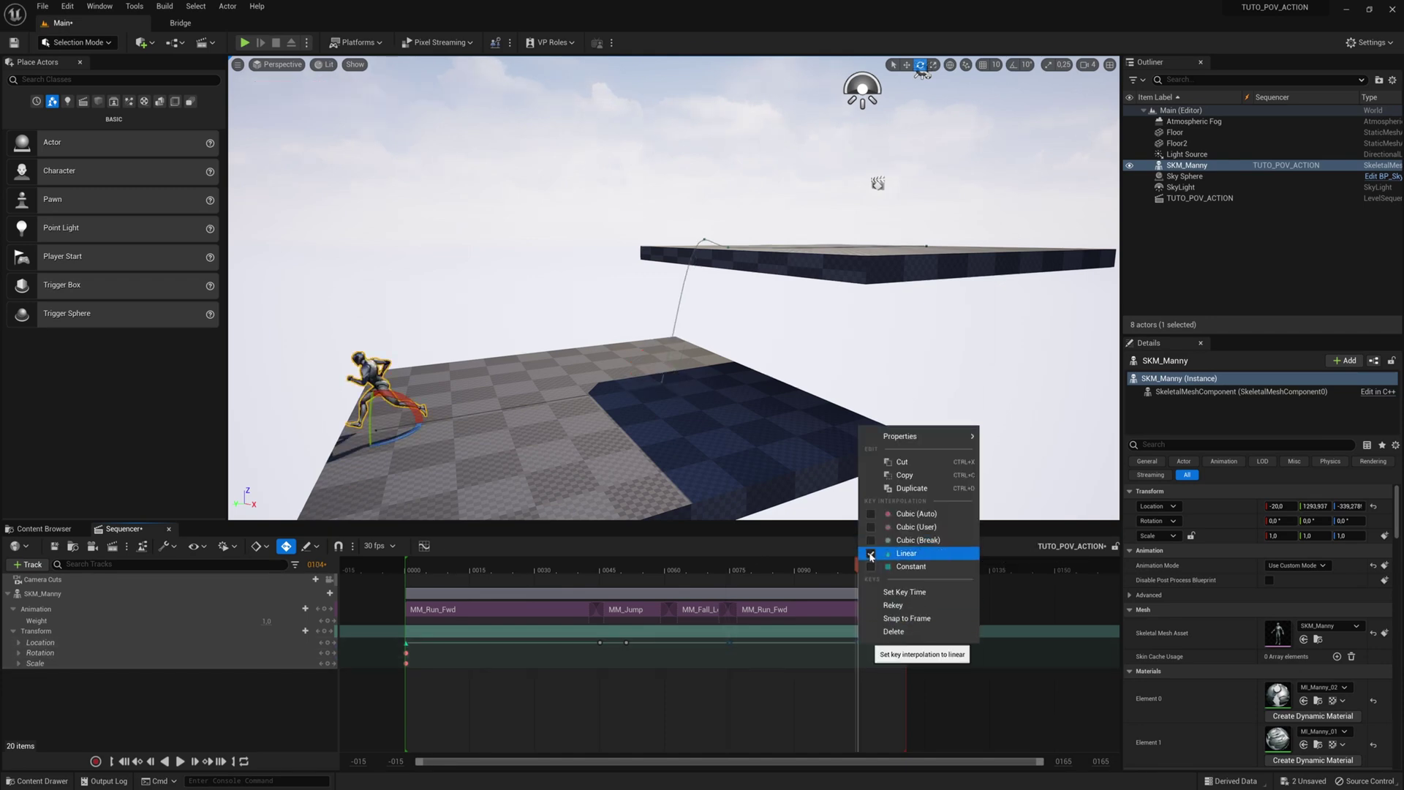
- Replay the jump and landing twice to examine the character's motion across the lower platform
left_click_drag(778, 567, 563, 567)
key("space")
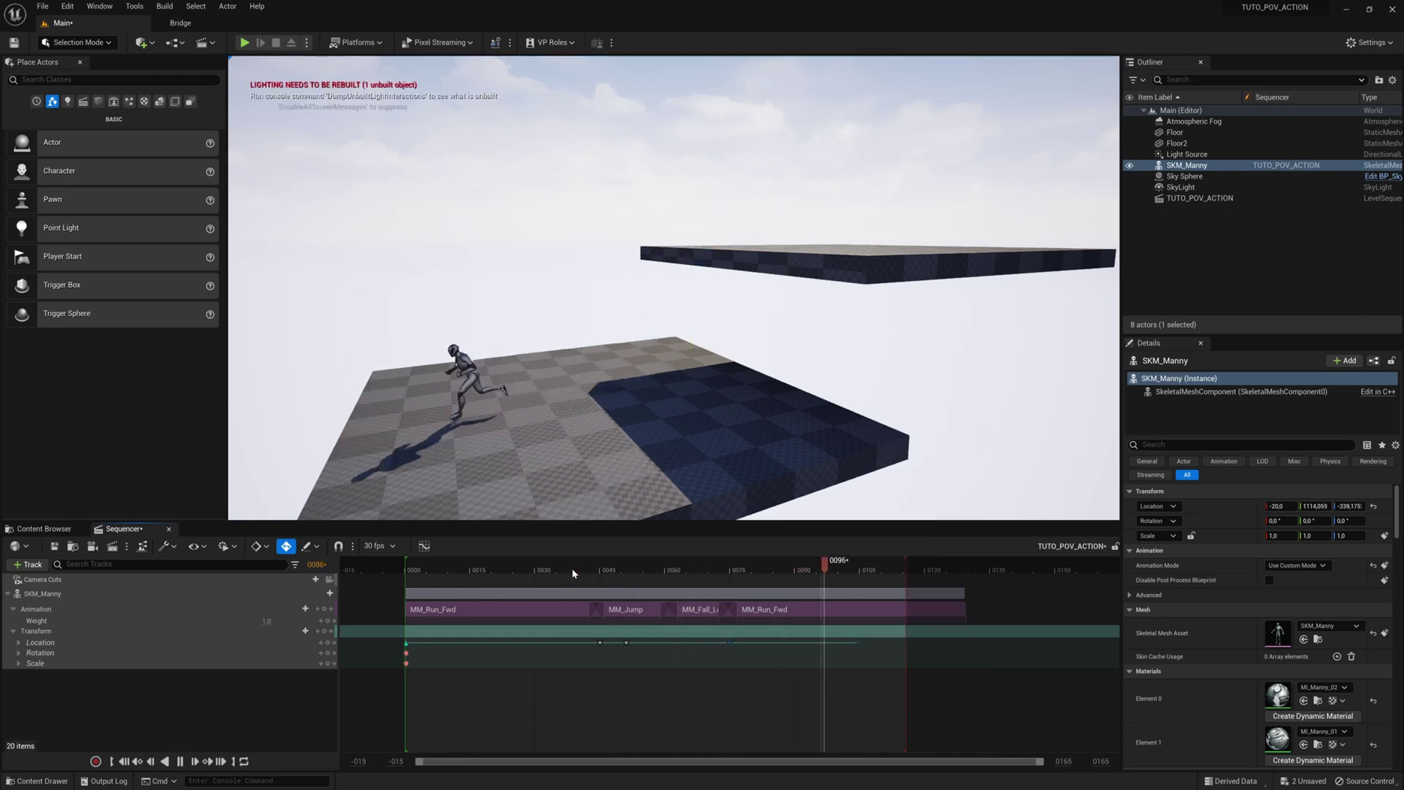
key("space")
left_click_drag(775, 570, 613, 566)
left_click(569, 563)
key("space")
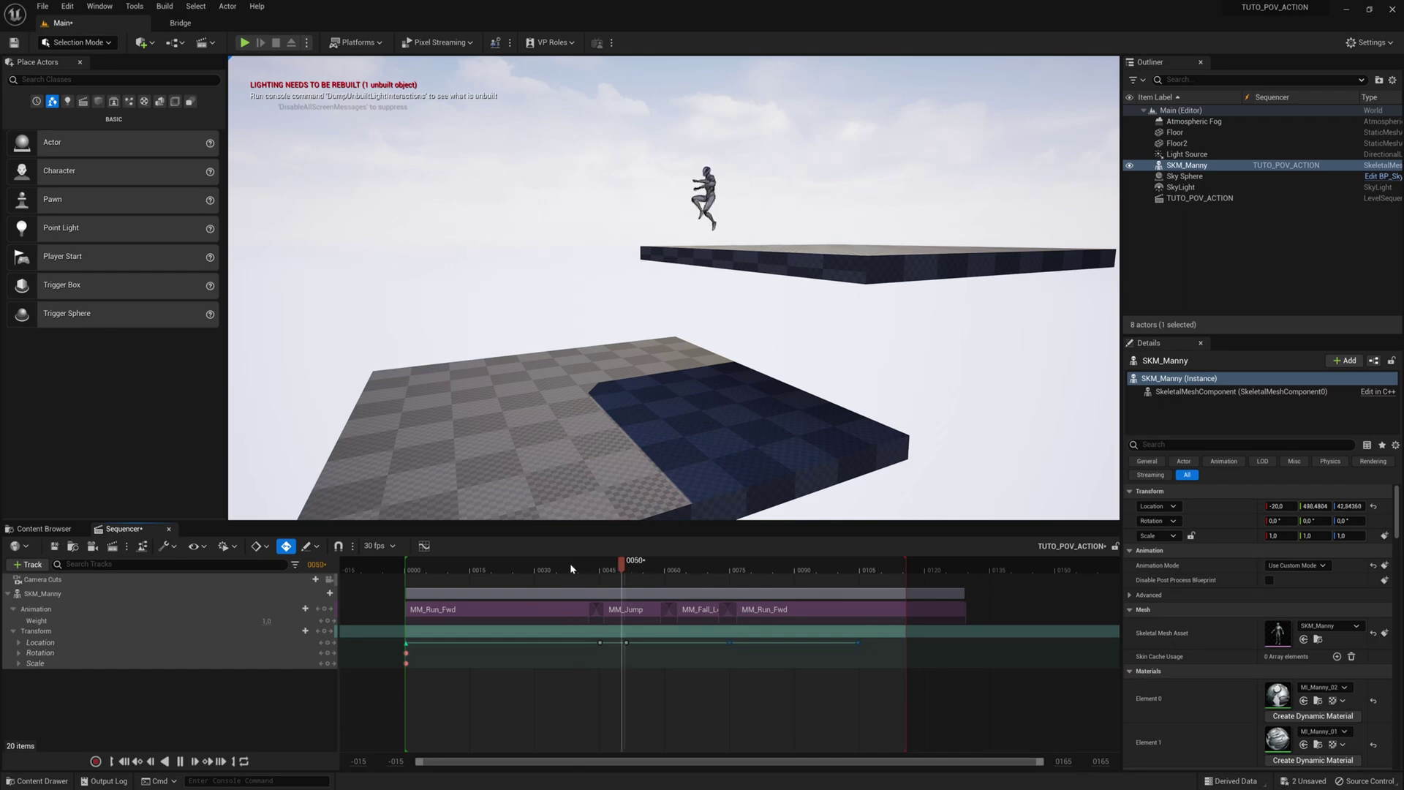
key("space")
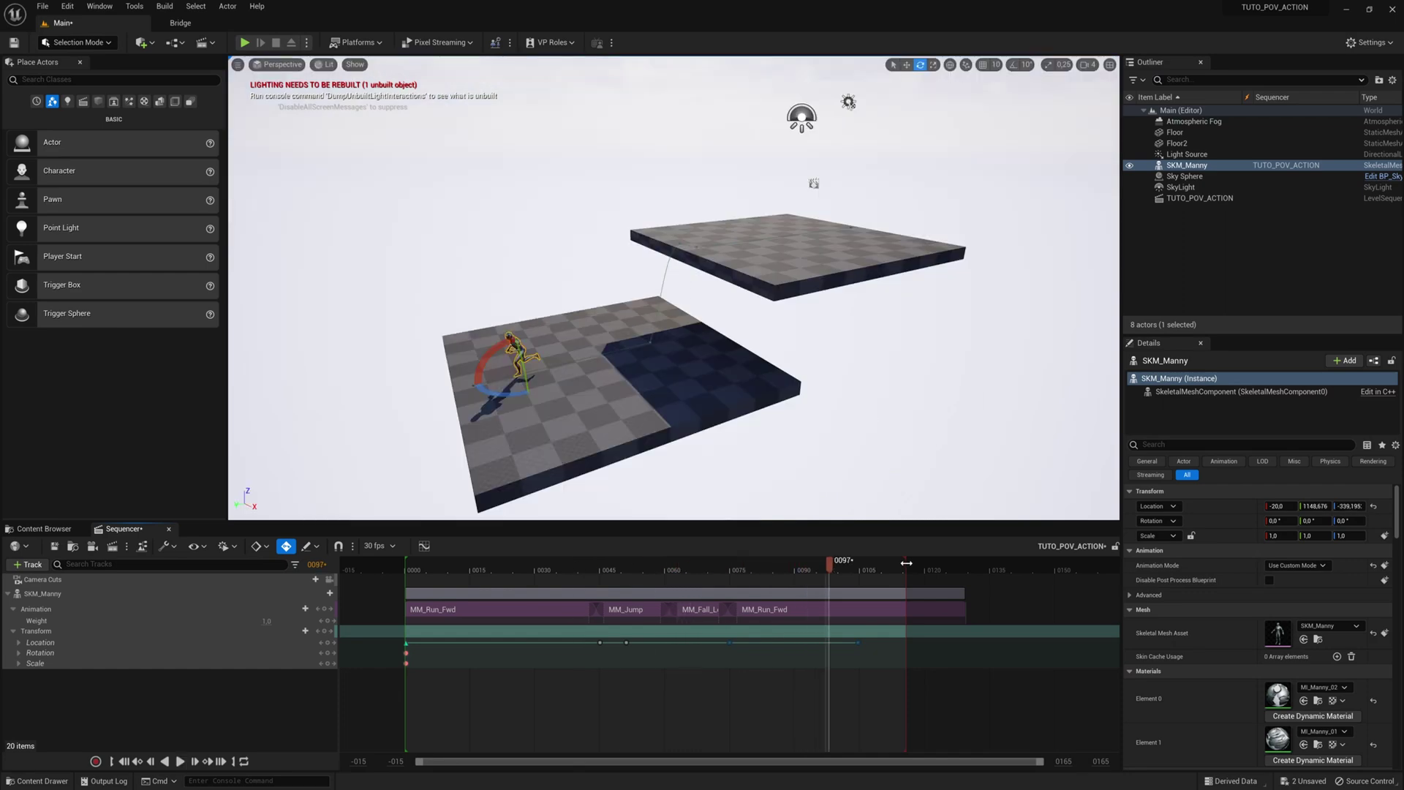
- Shorten the playback range to end at about frame 104 and replay the sequence from the start
left_click_drag(906, 563, 860, 564)
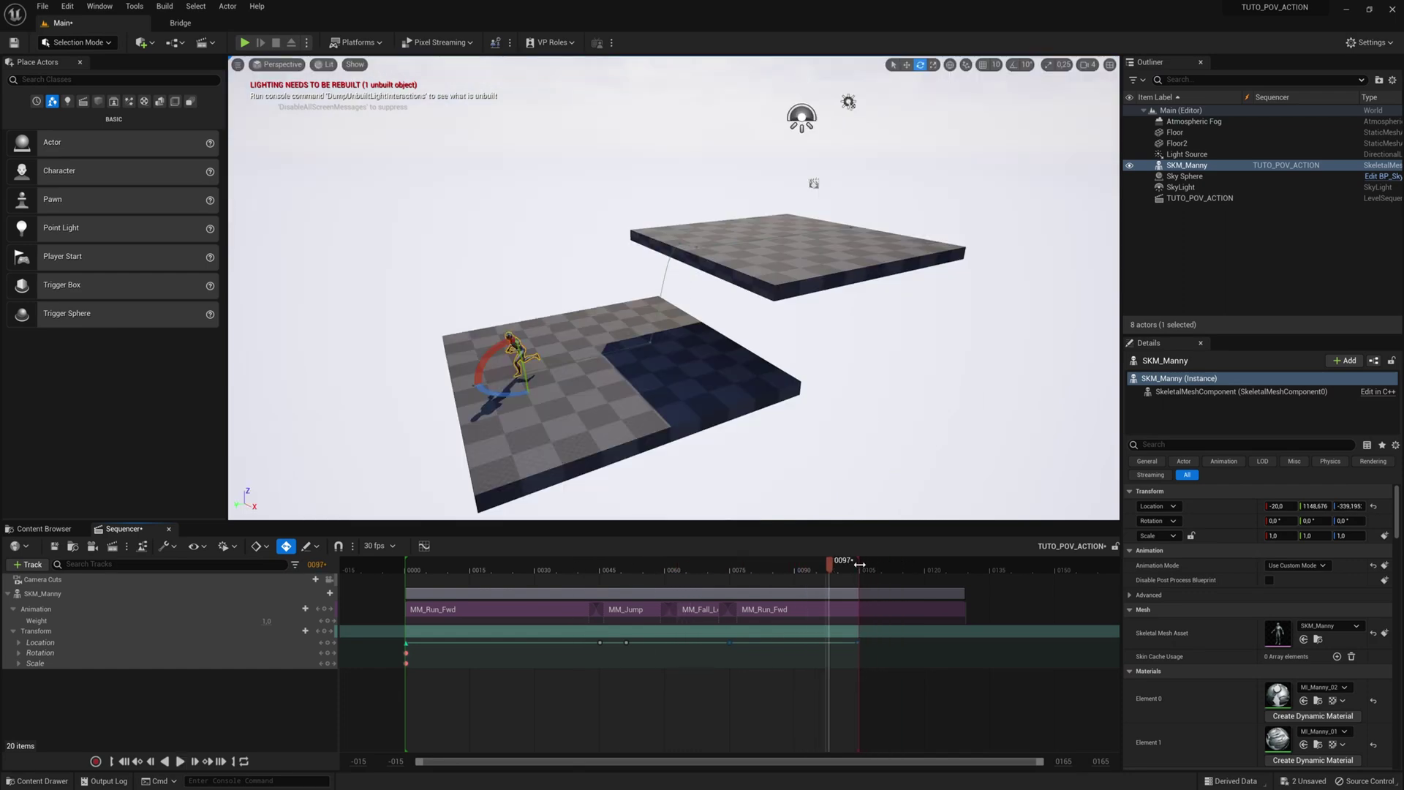
left_click(244, 761)
left_click(245, 762)
left_click_drag(448, 568, 407, 562)
key("space")
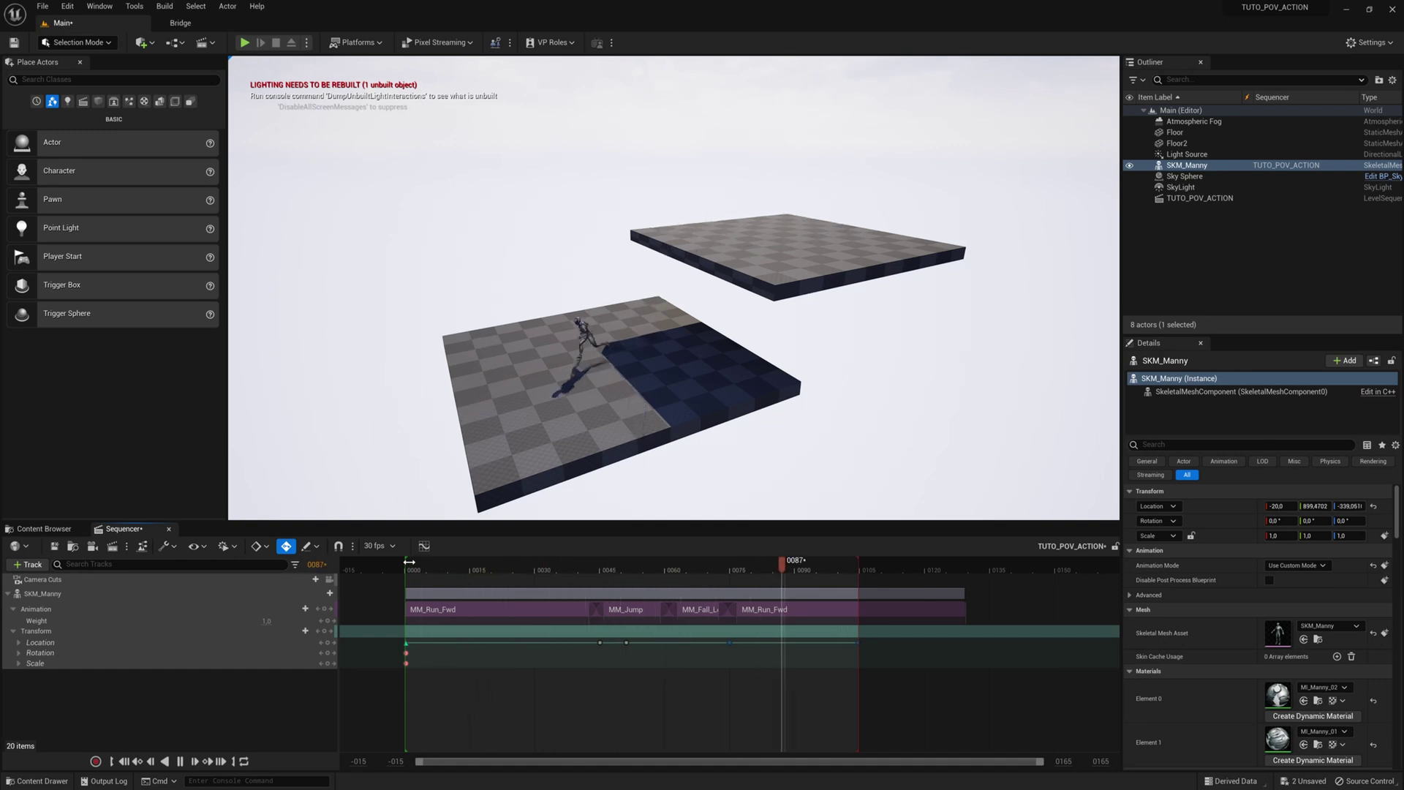
key("space")
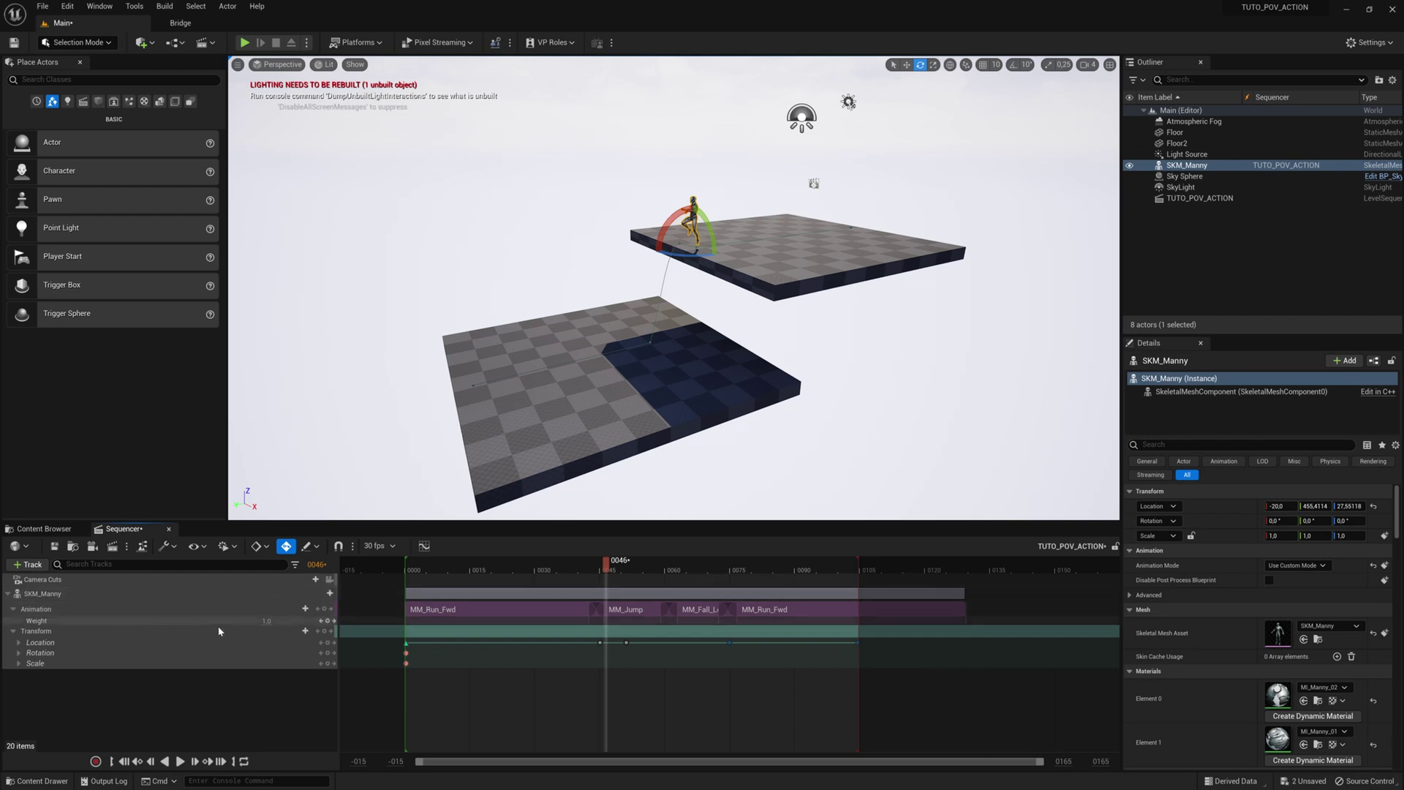
- Add a cine camera to the sequence, aim it at the jumping mannequin and set its current focal length to 12
left_click(93, 547)
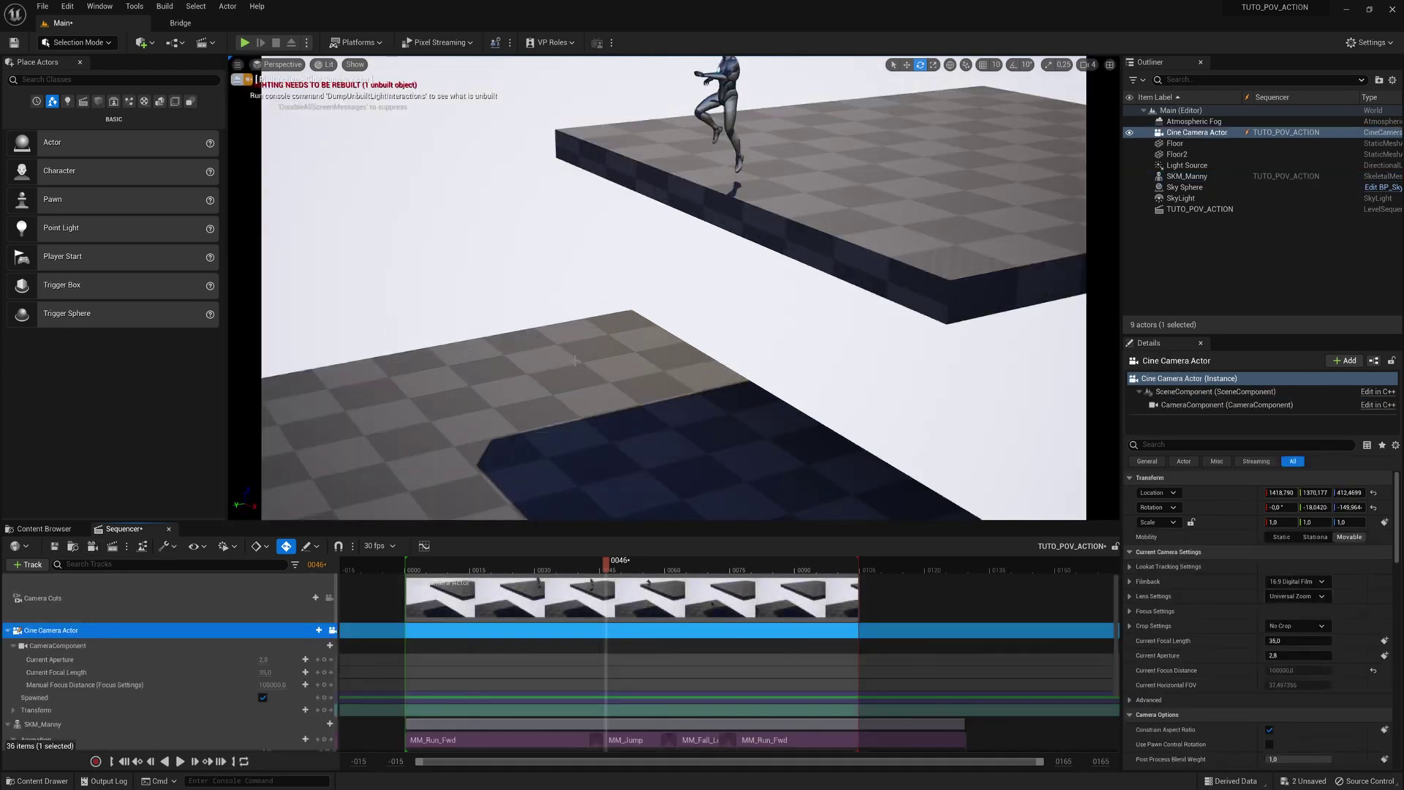
right_click_drag(589, 359, 619, 316)
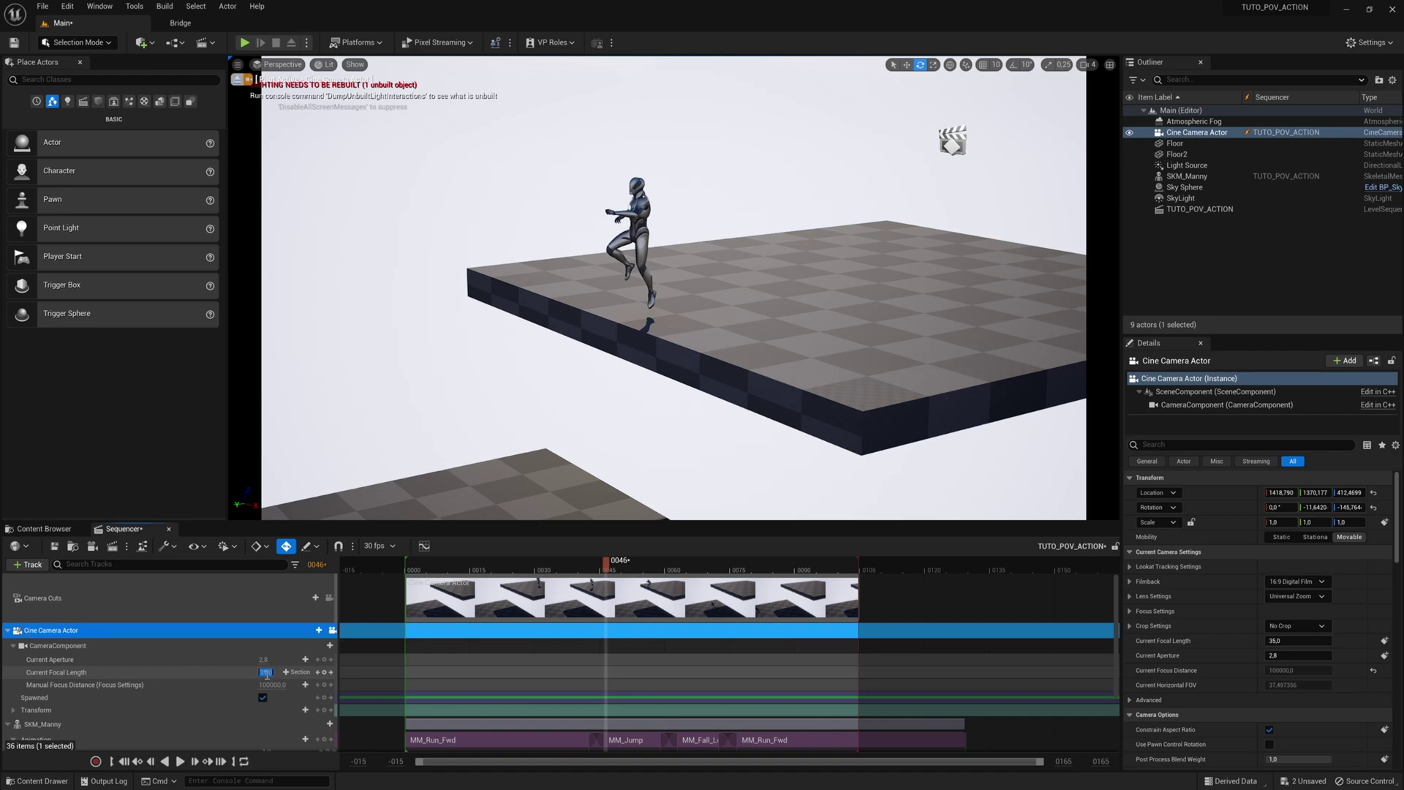
key("Return")
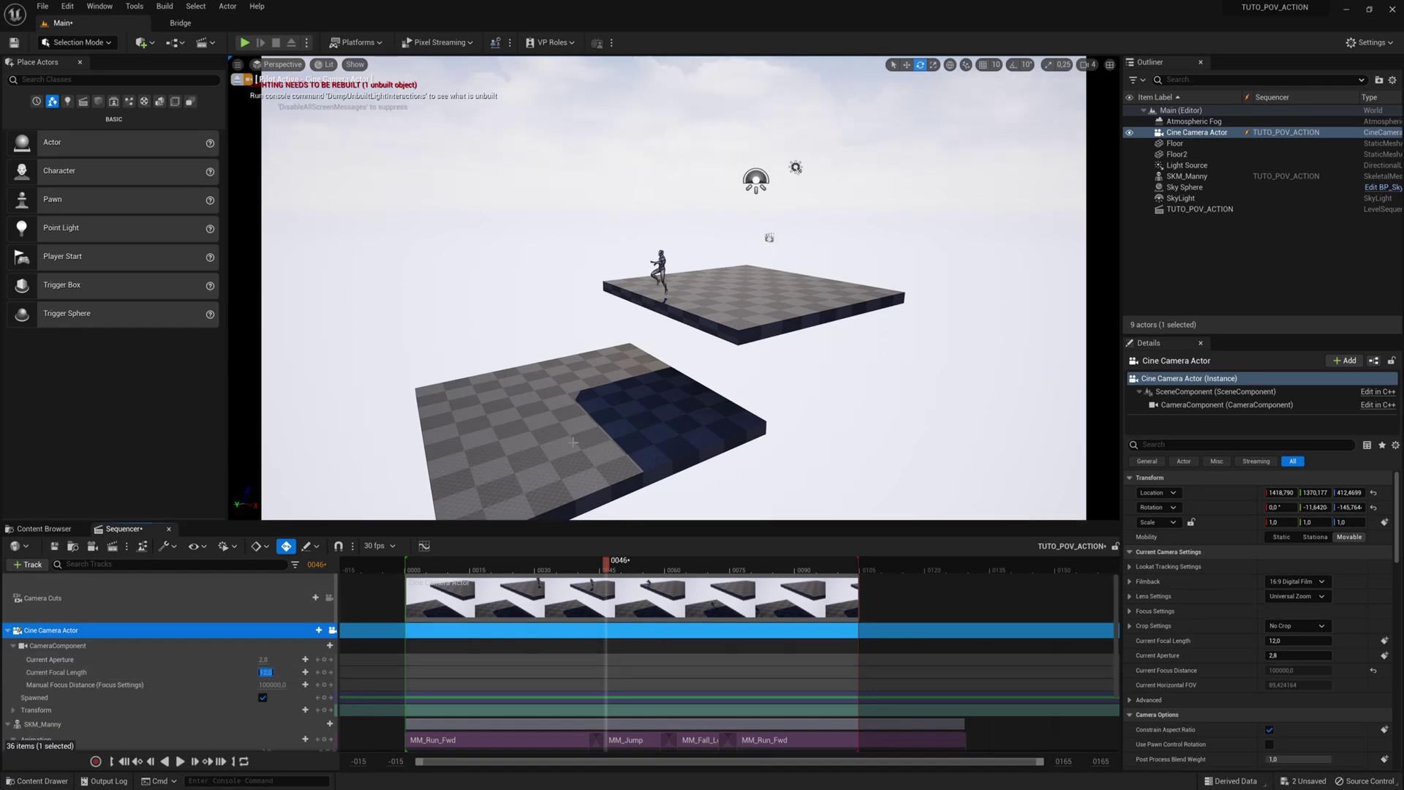
left_click(106, 670)
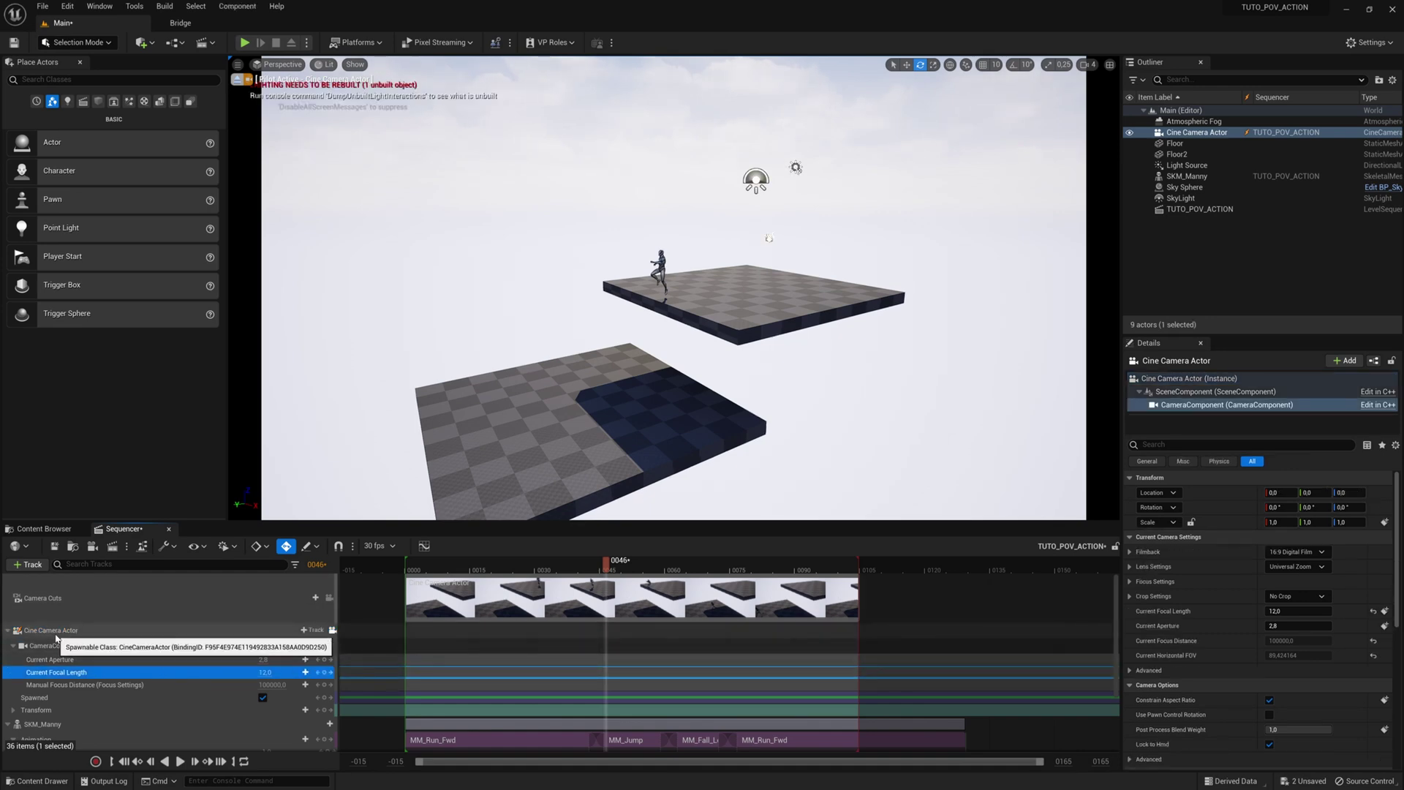
- Attach the Cine Camera Actor to the head bone of SKM_Manny
left_click(312, 630)
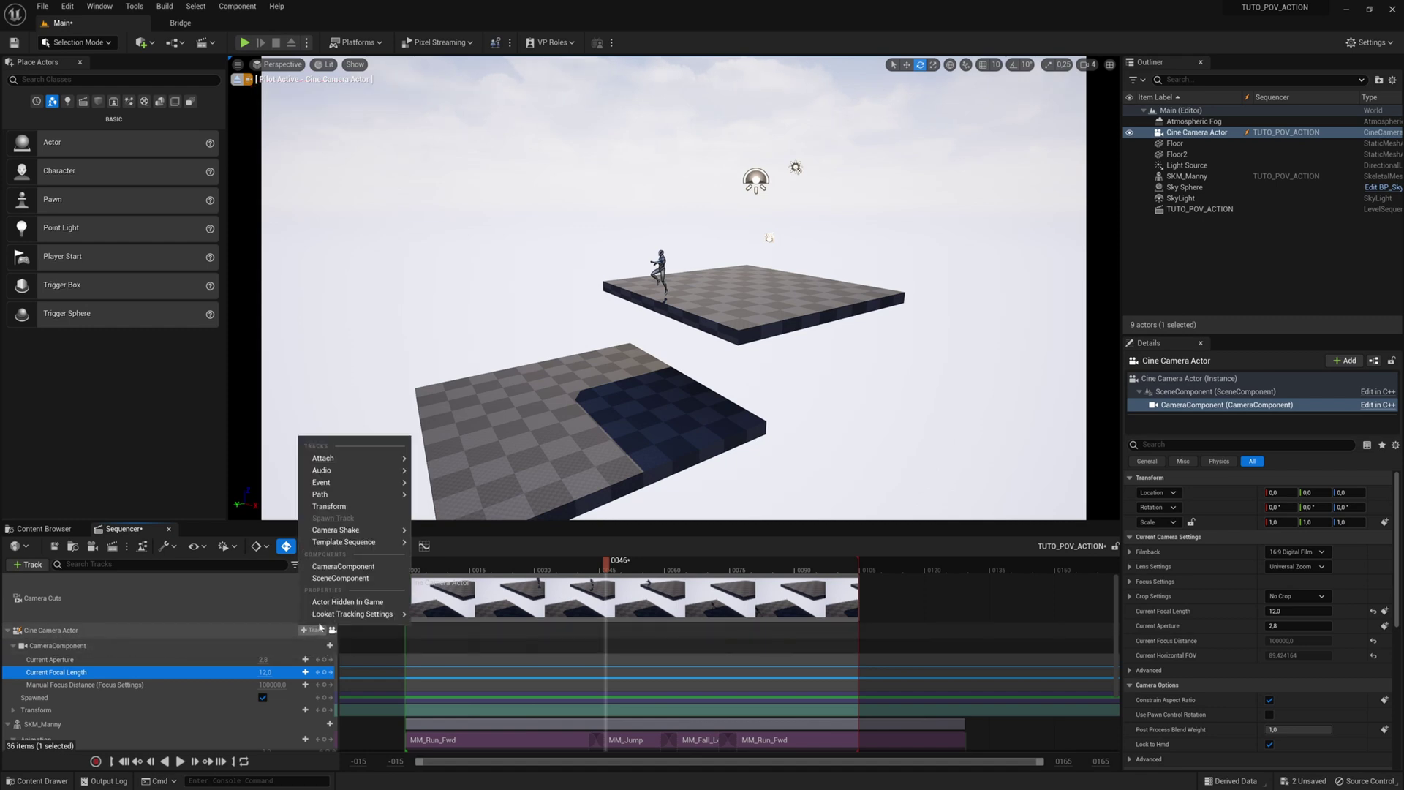
mouse_move(351, 458)
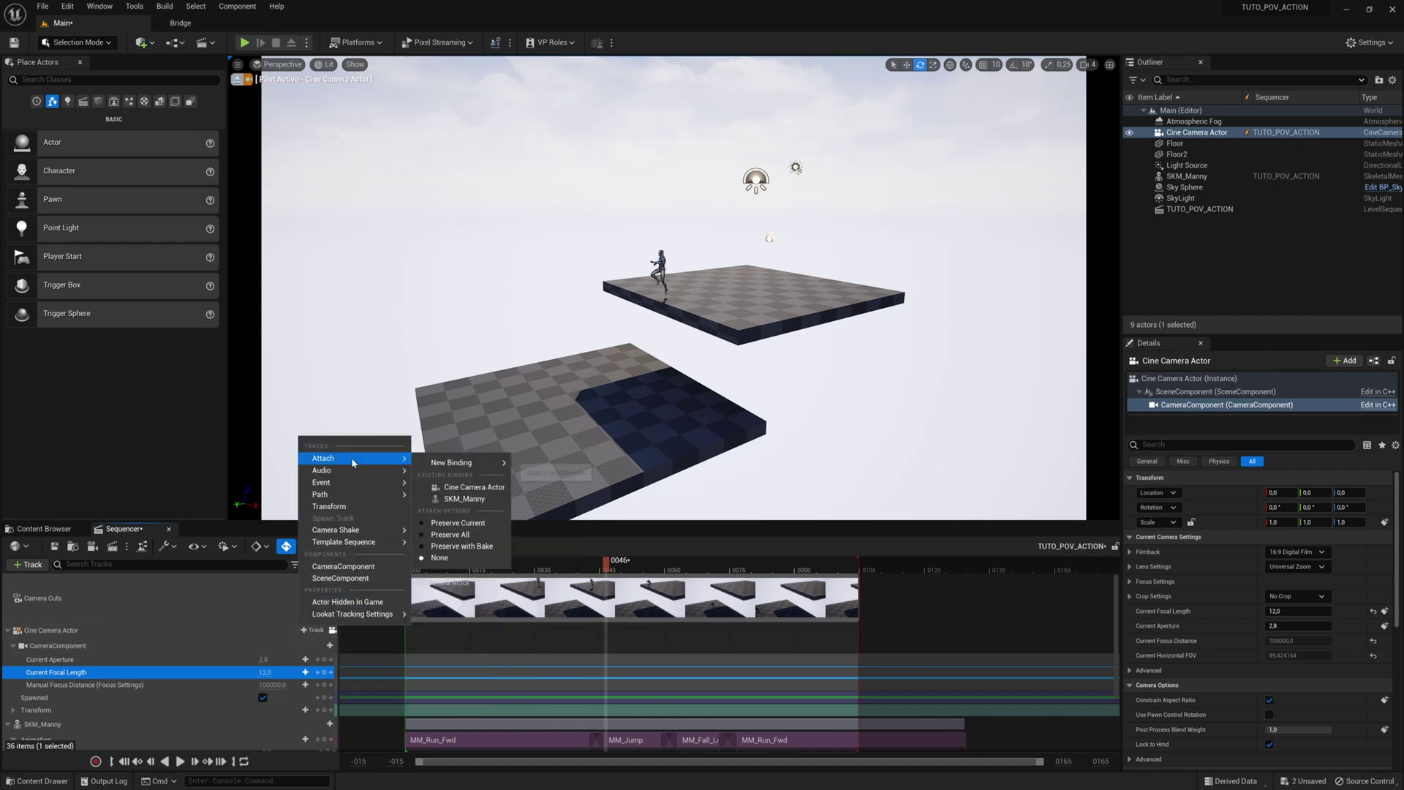
left_click(471, 499)
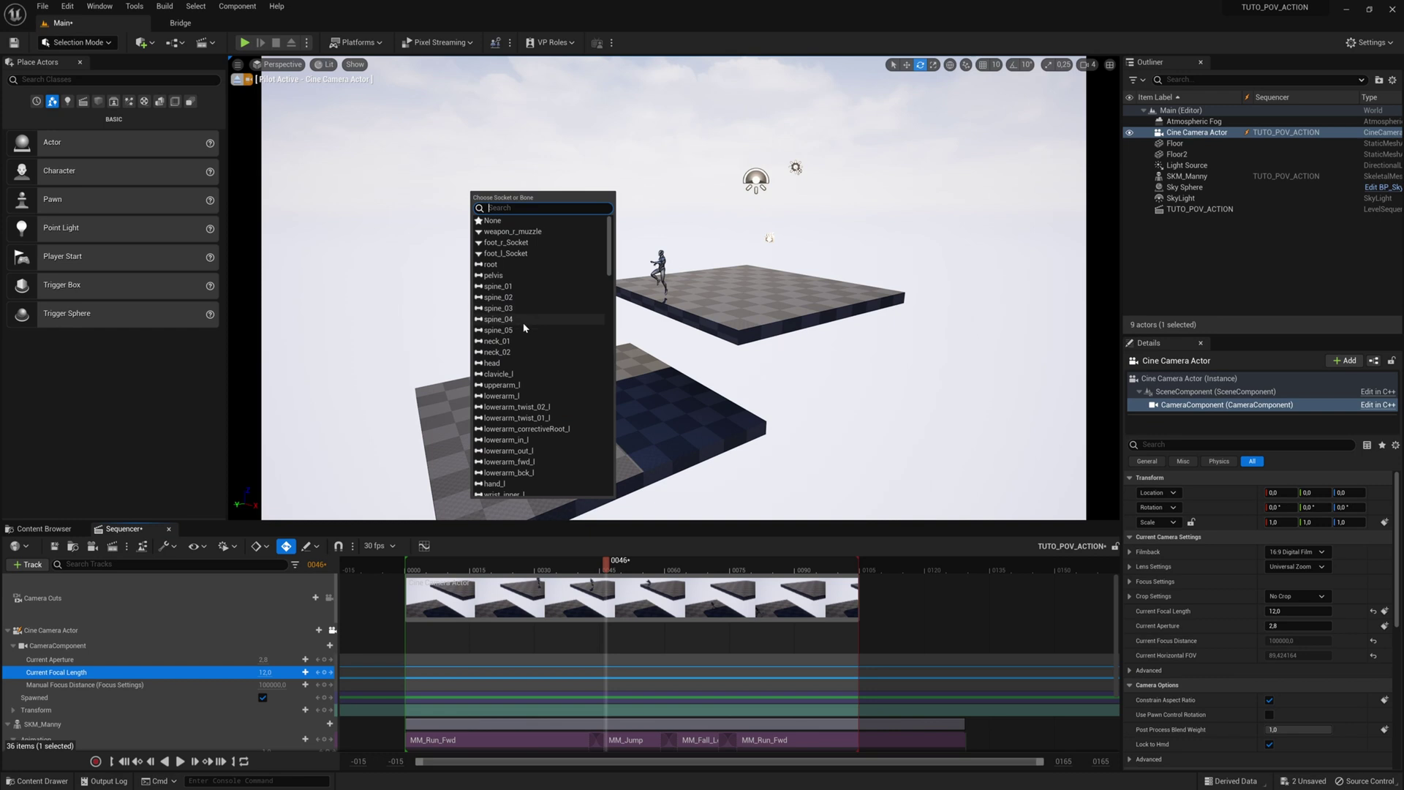
left_click(493, 362)
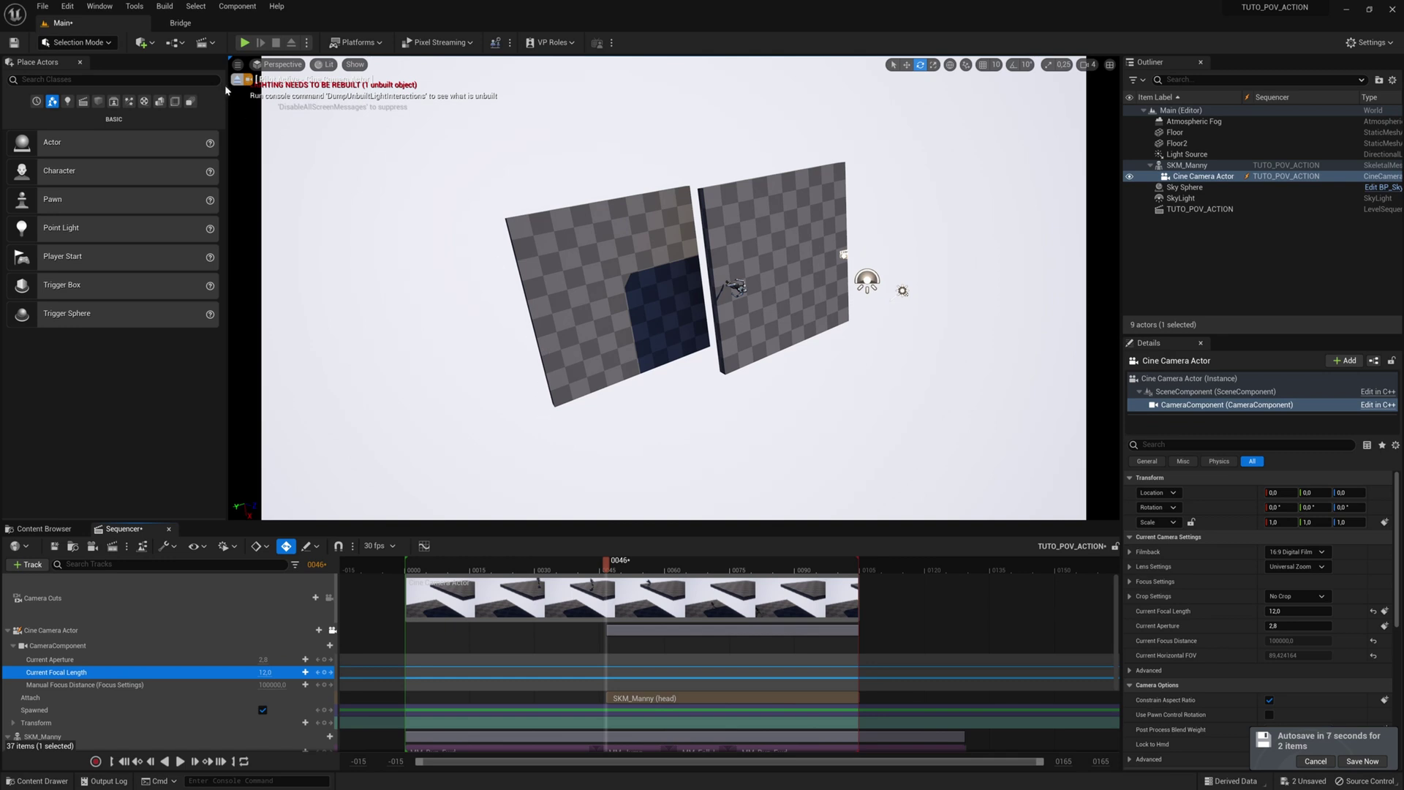
- Stop piloting the Cine Camera Actor and try to reorient it with freehand rotations in the scene
left_click(238, 79)
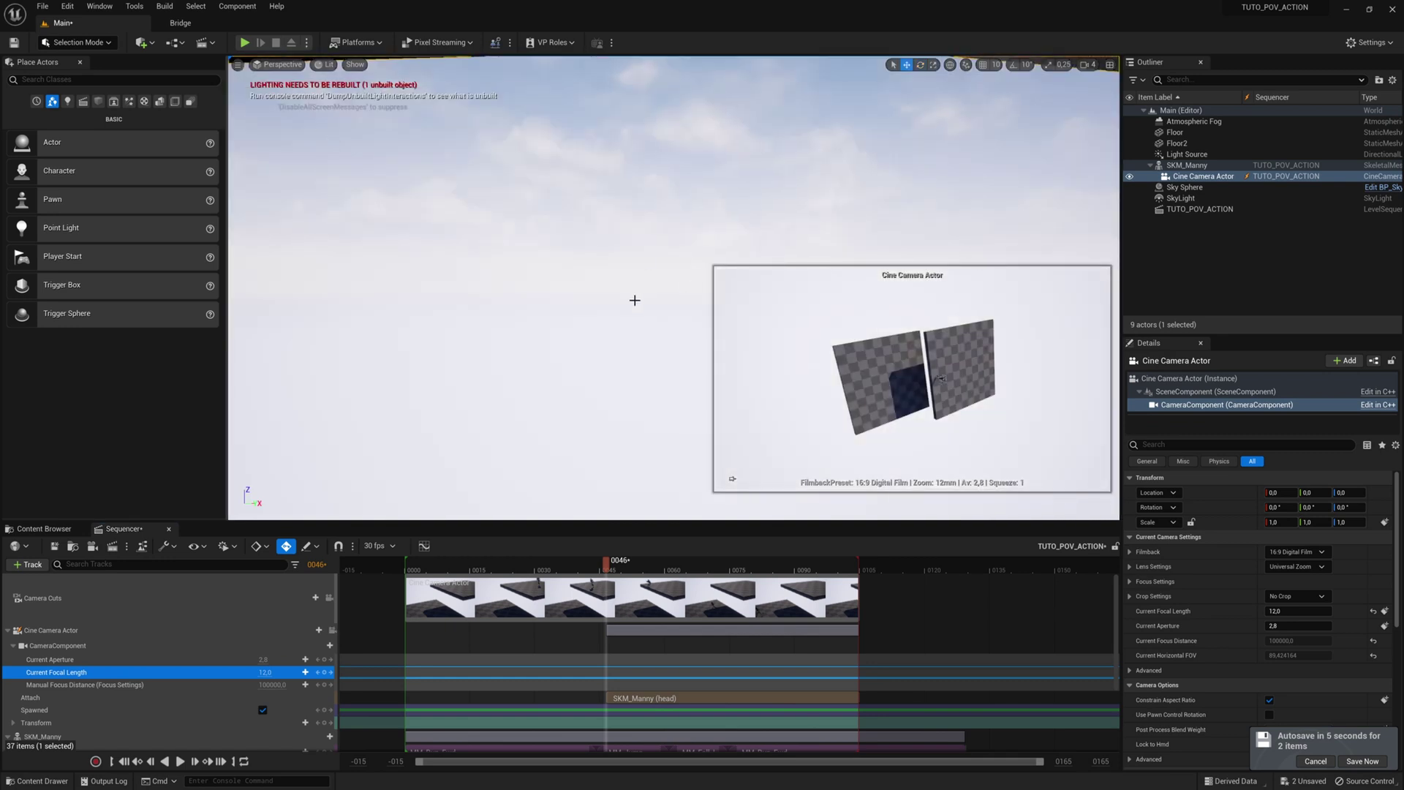
right_click_drag(634, 299, 580, 248)
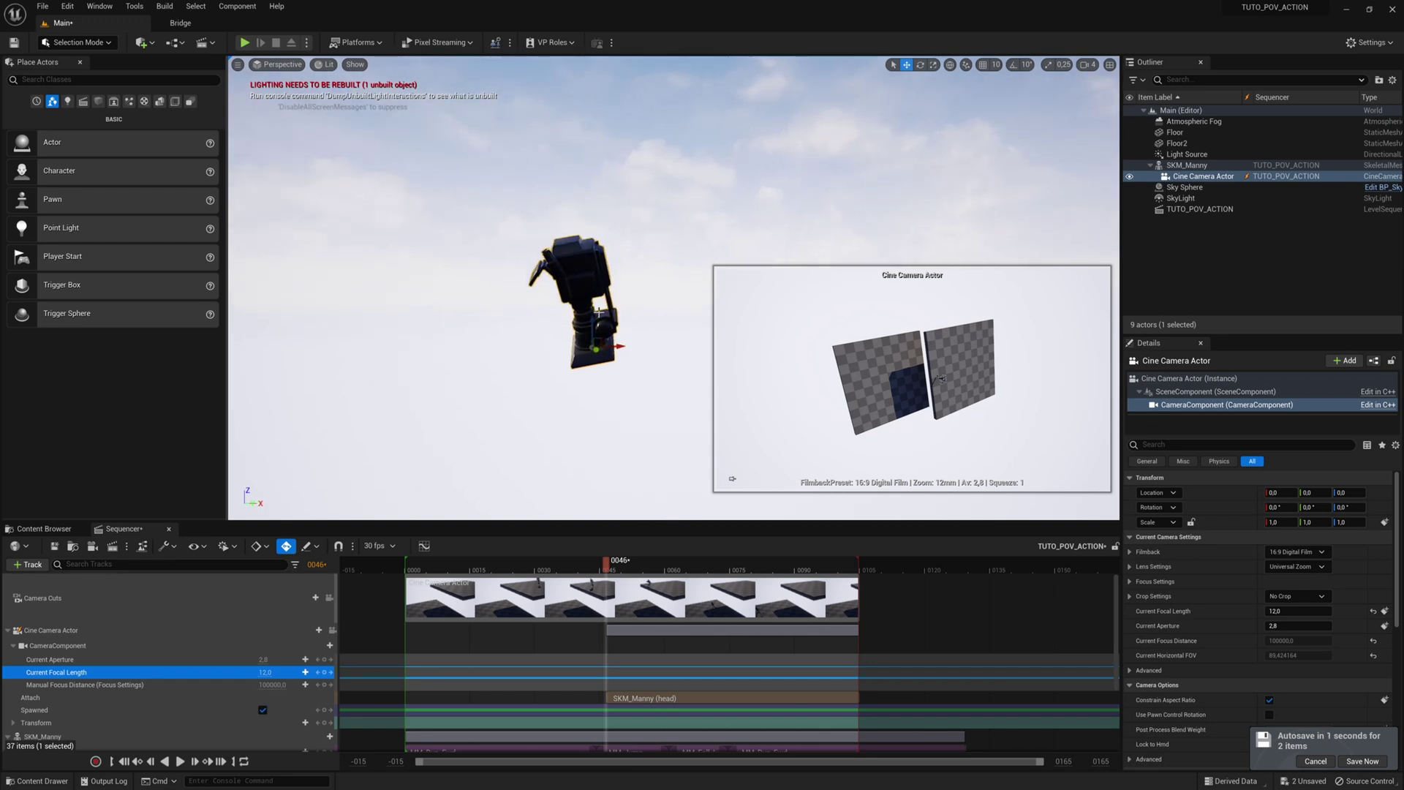
key("e")
left_click_drag(581, 316, 602, 393)
right_click_drag(602, 393, 497, 453)
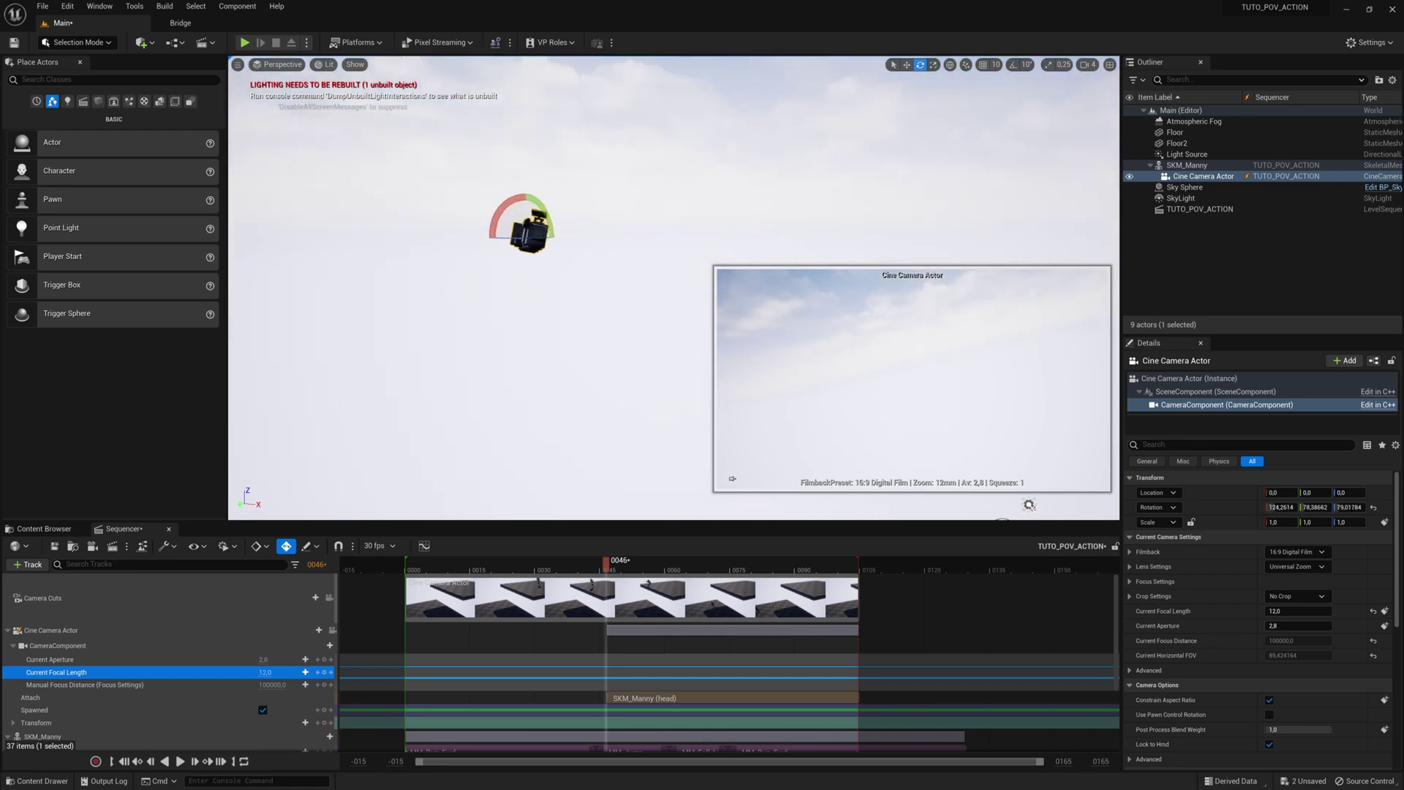
right_click_drag(1029, 504, 972, 439)
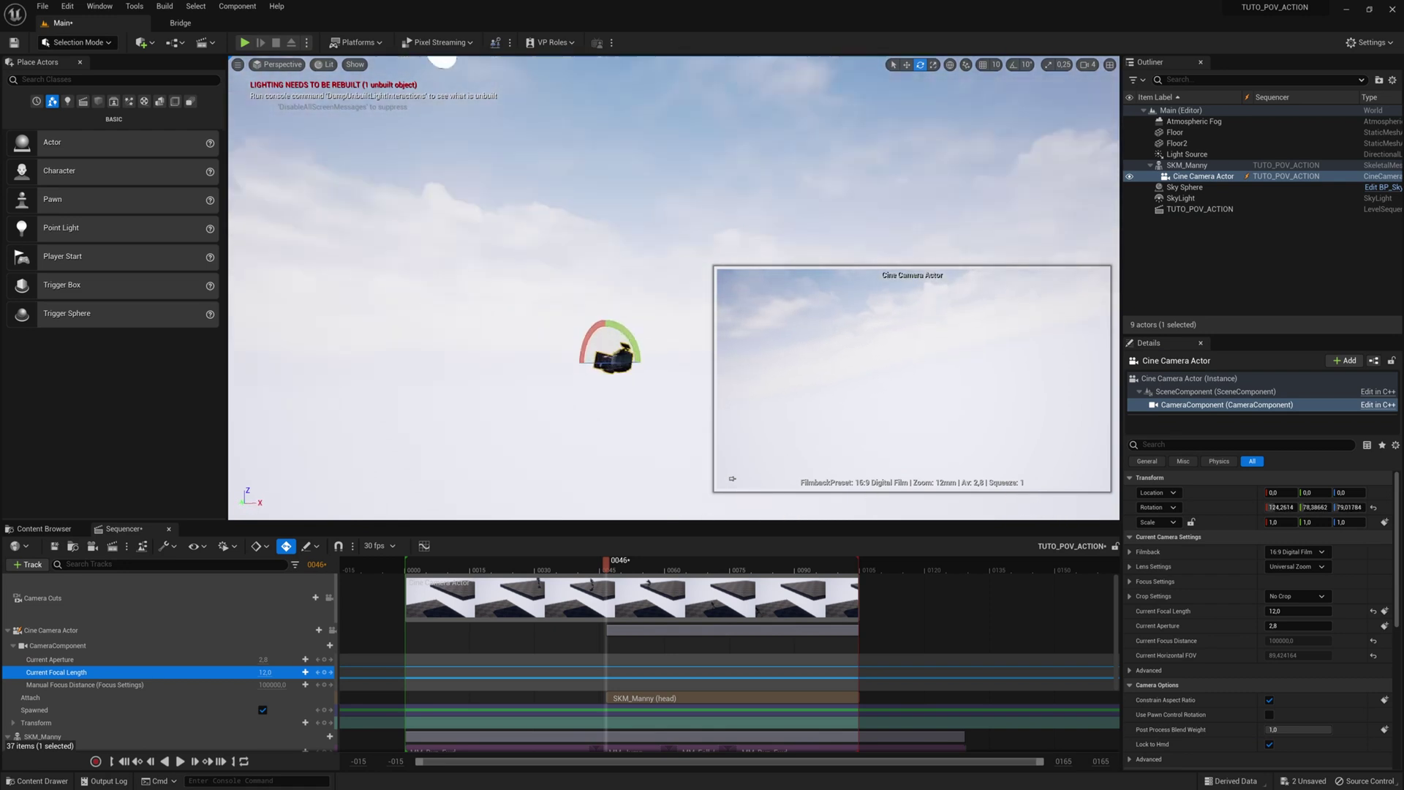
right_click_drag(497, 241, 578, 364)
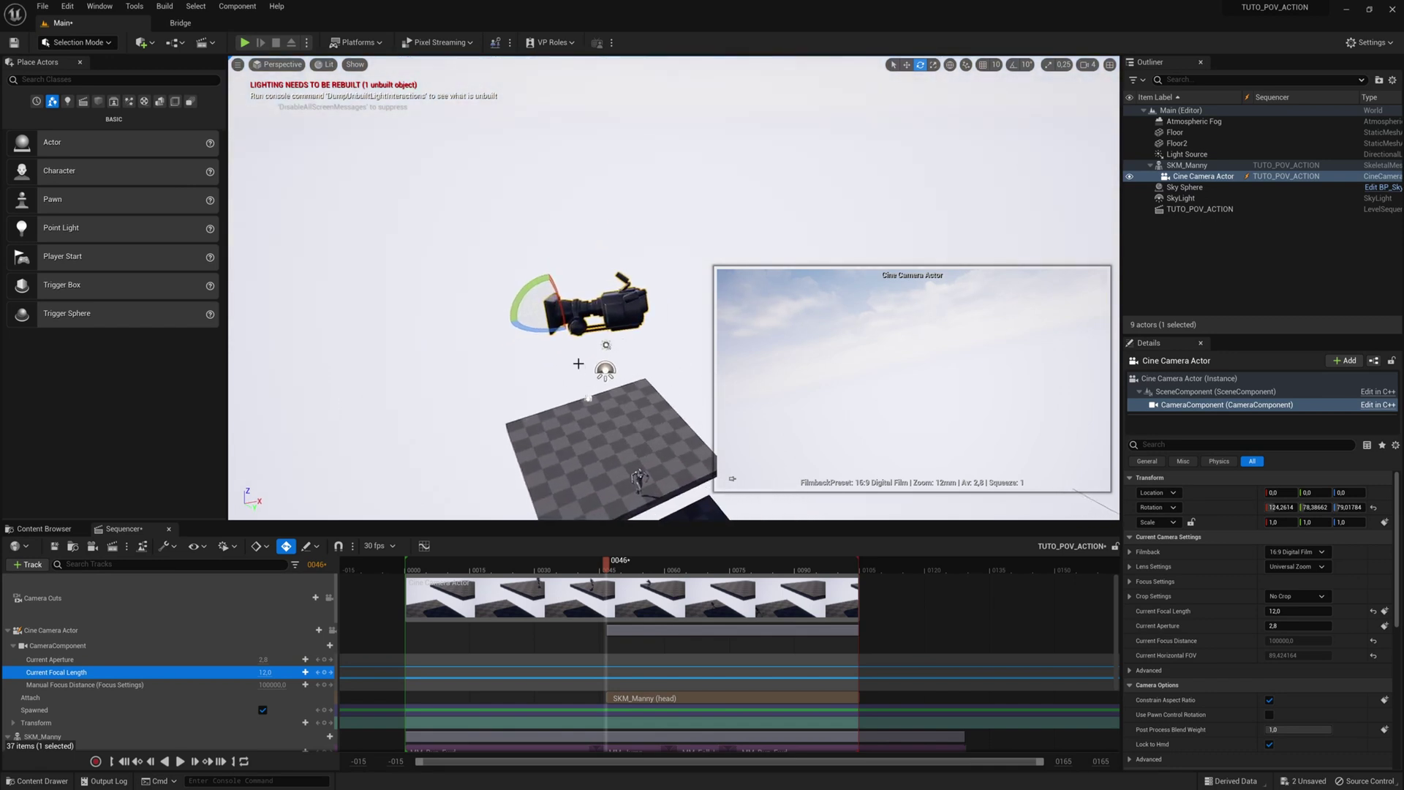
left_click_drag(556, 297, 606, 303)
left_click(478, 351)
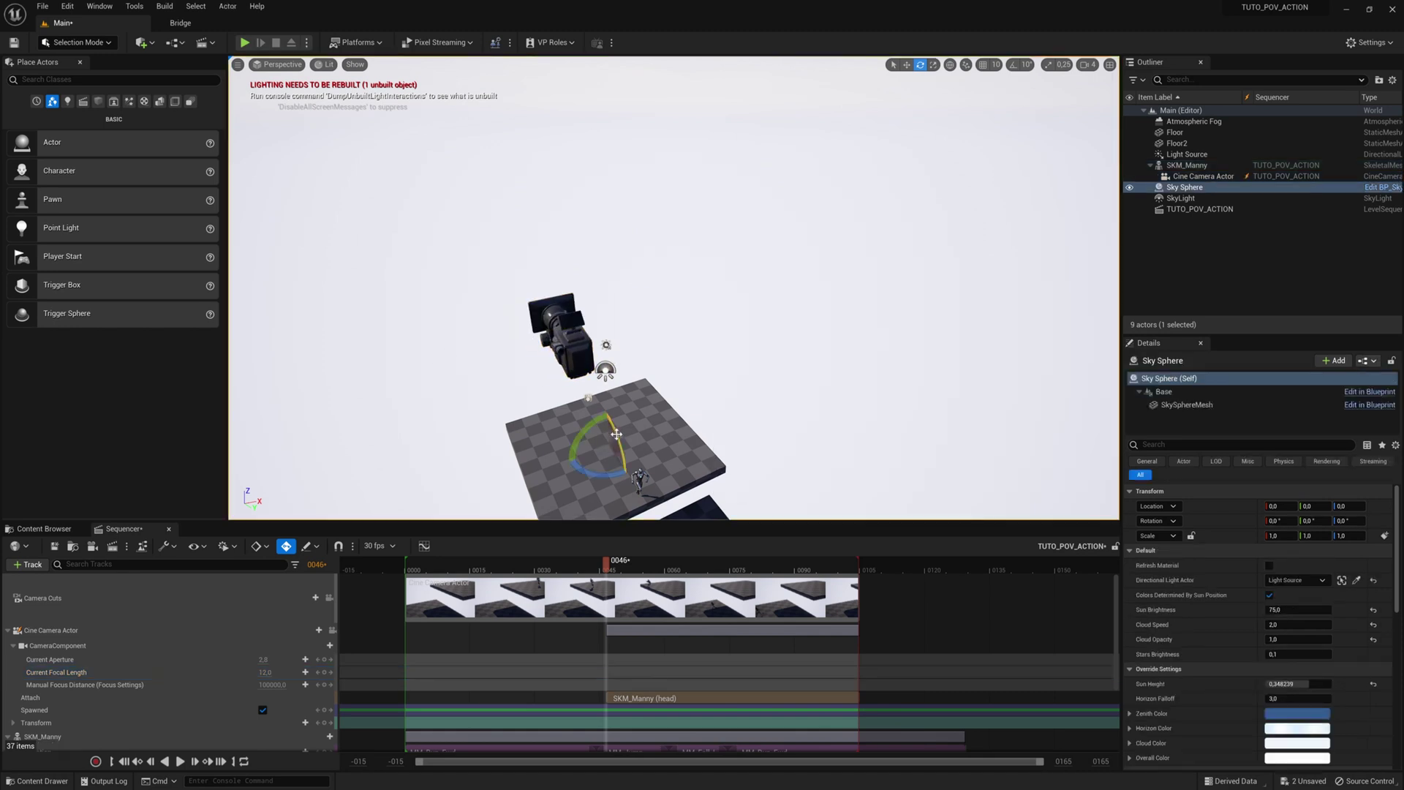
- Pilot the Cine Camera Actor to Manny's head at about X 7.7, Y 10.6, Z -0.57 and aim it ahead over the lower platform
left_click(566, 340)
key("w")
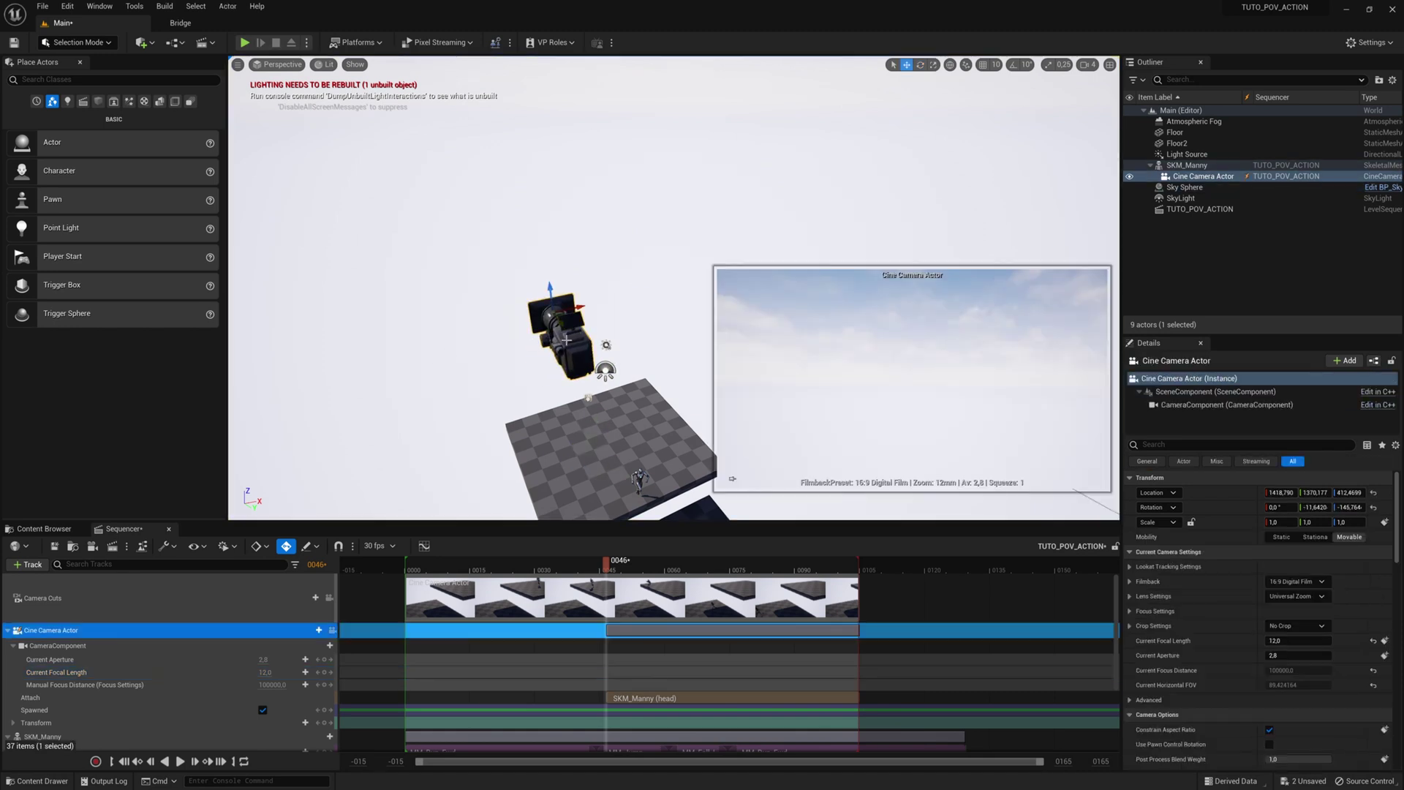
left_click(333, 629)
key("w")
right_click_drag(674, 288, 705, 285)
key("a")
key("w")
key("w")
key("w")
right_click_drag(698, 336, 694, 338)
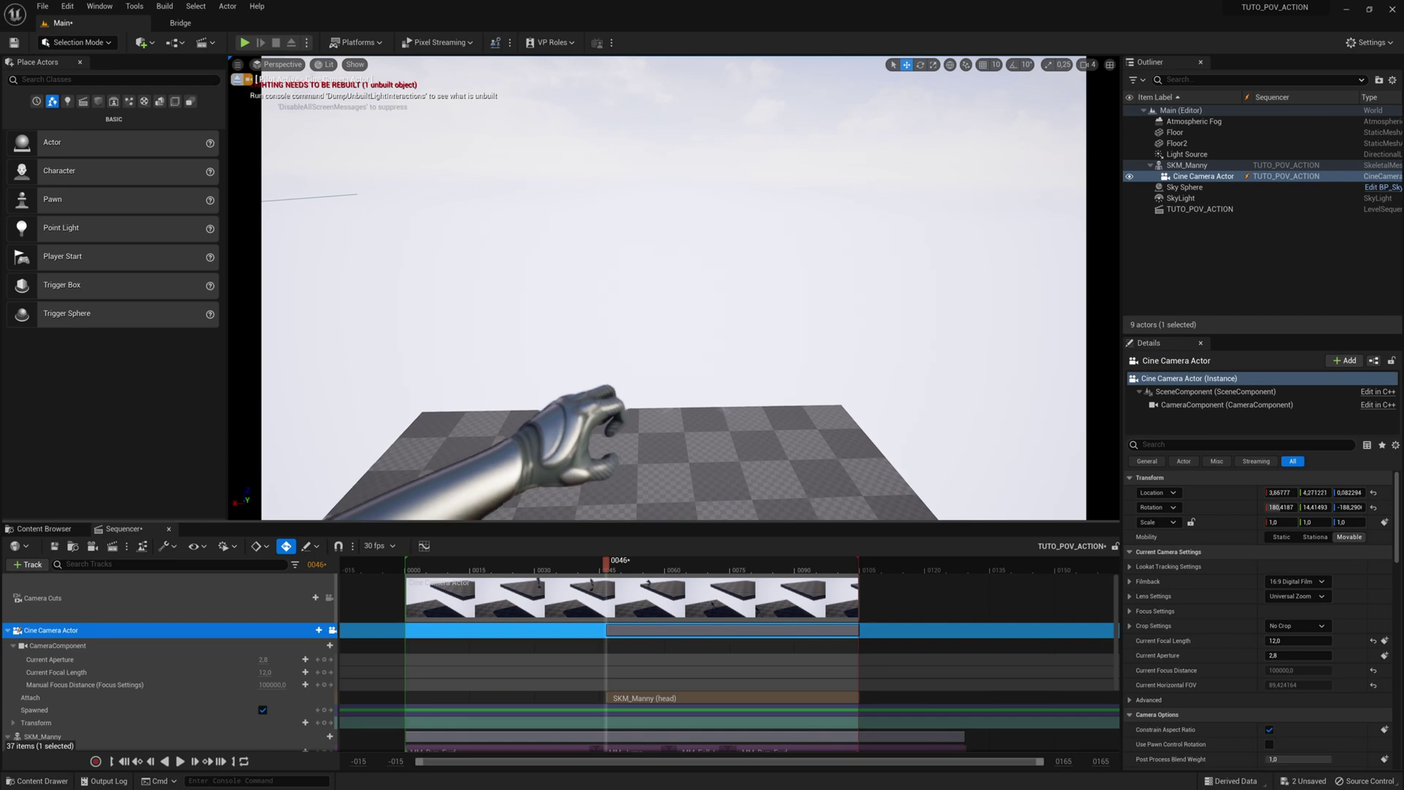
right_click_drag(695, 337, 666, 349)
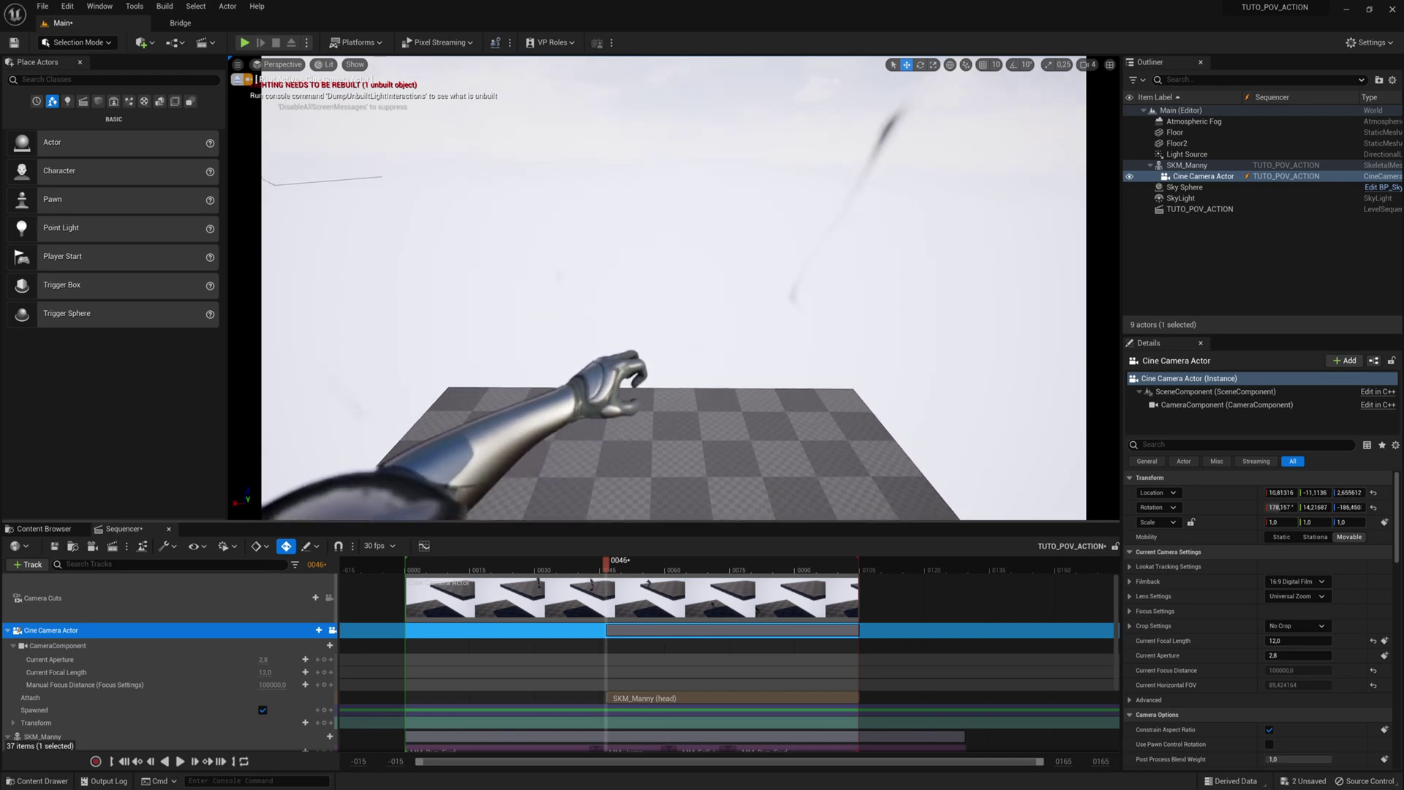
right_click_drag(674, 361, 646, 329)
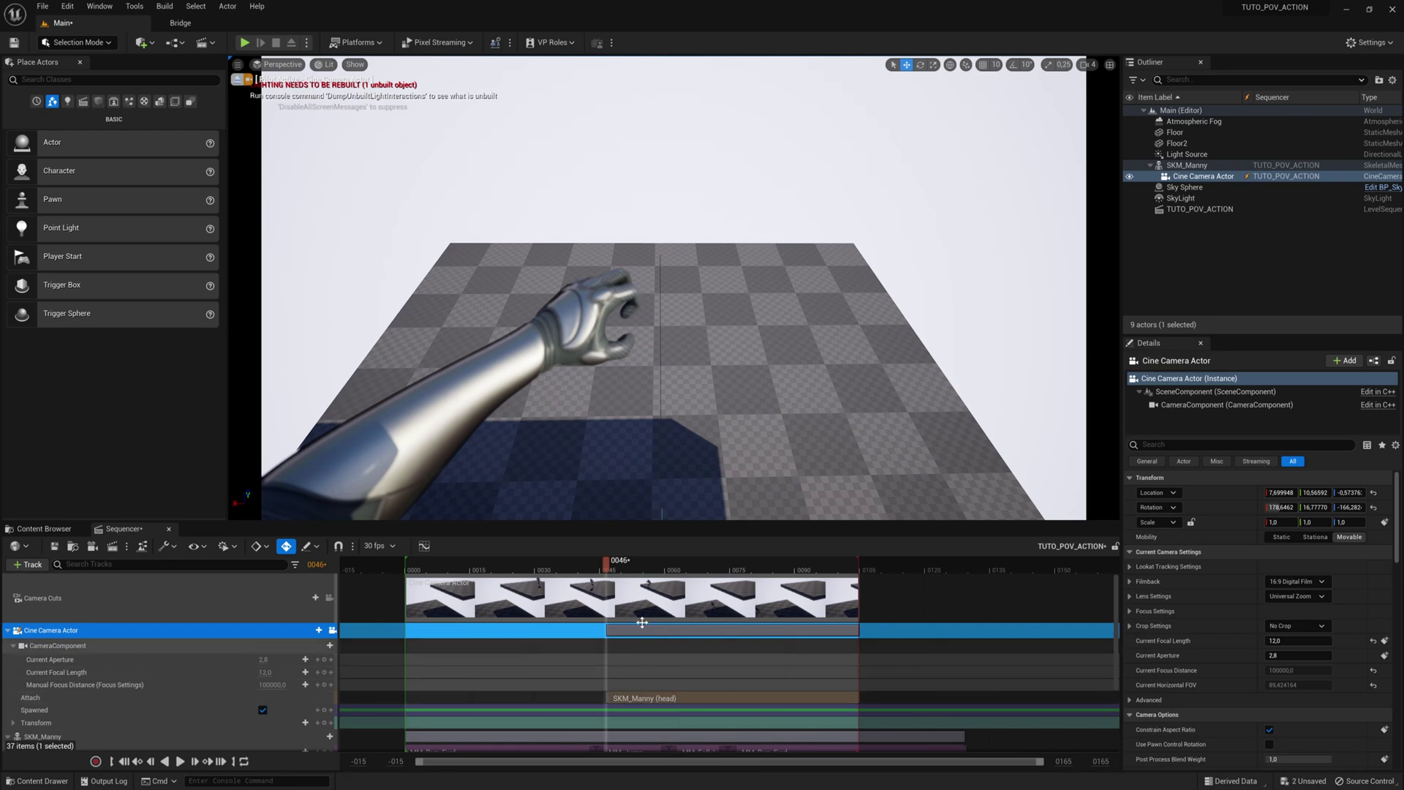
- Scrub through the jump in the camera view and extend the SKM_Manny (head) attachment section back to start at frame 0
mouse_move(605, 567)
left_mouse_down()
mouse_move(449, 569)
mouse_move(586, 584)
left_mouse_up()
left_click_drag(602, 583, 692, 621)
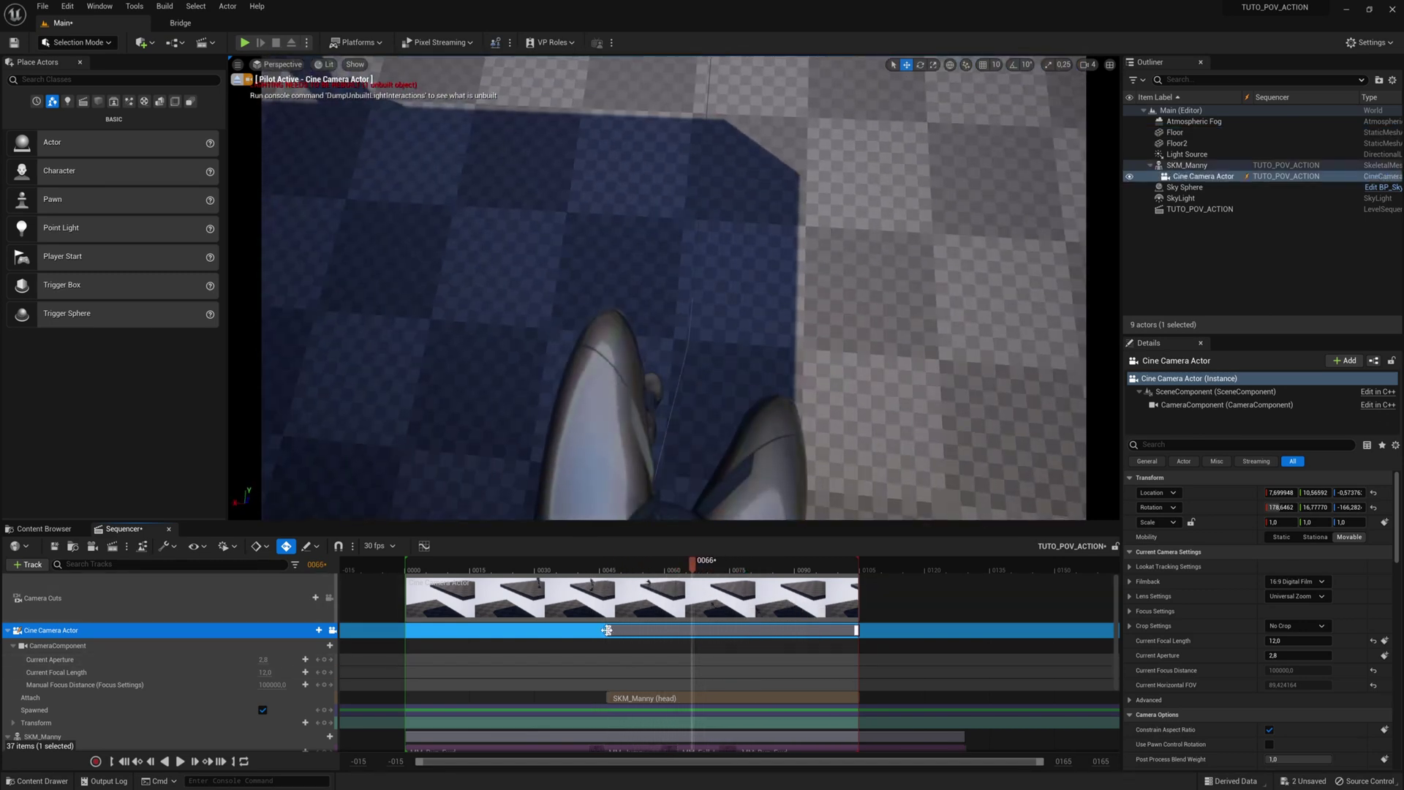
left_click_drag(608, 629, 599, 630)
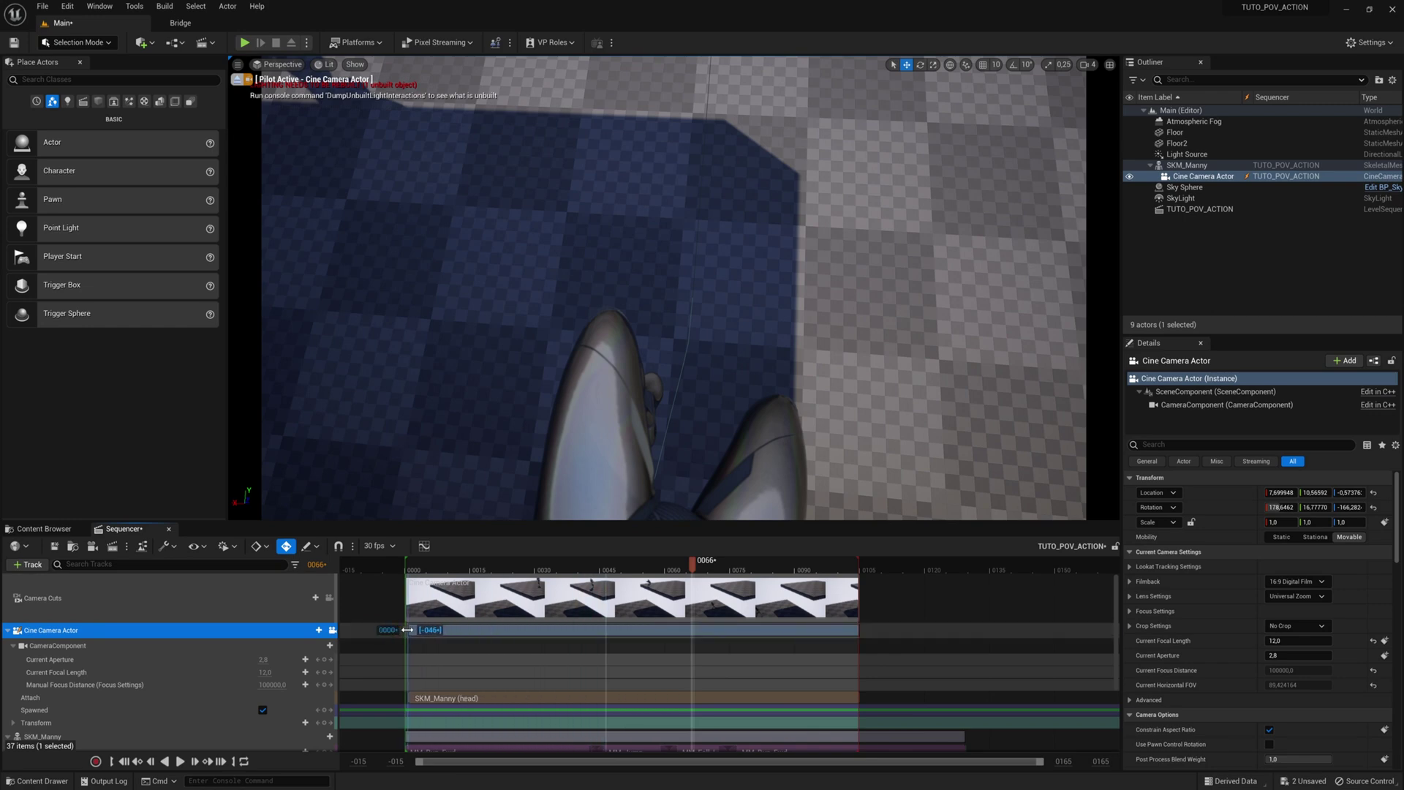
left_click_drag(402, 629, 404, 629)
- Aim the camera forward toward the horizon with a key at frame 0 and add another transform key at frame 23
left_click(407, 567)
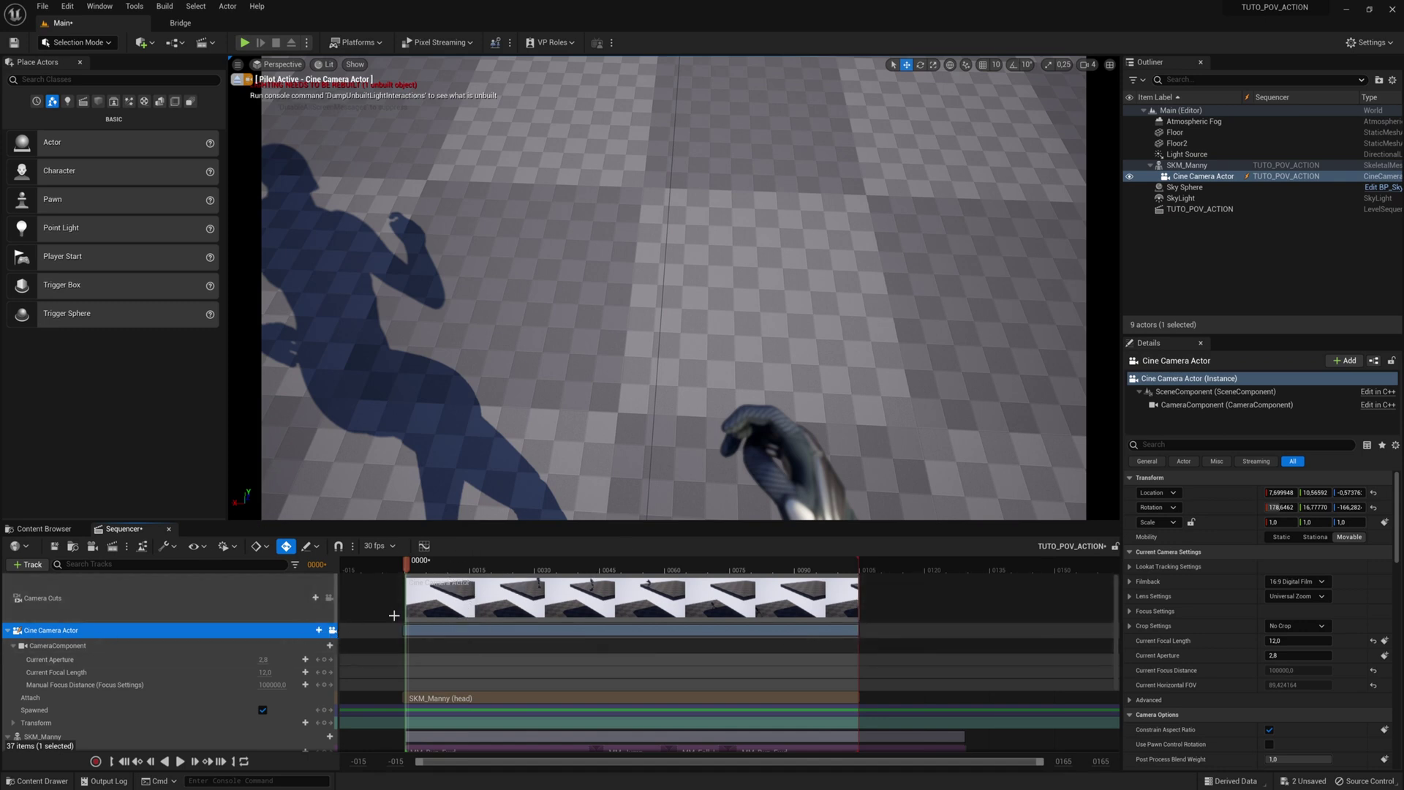
right_click_drag(672, 288, 665, 62)
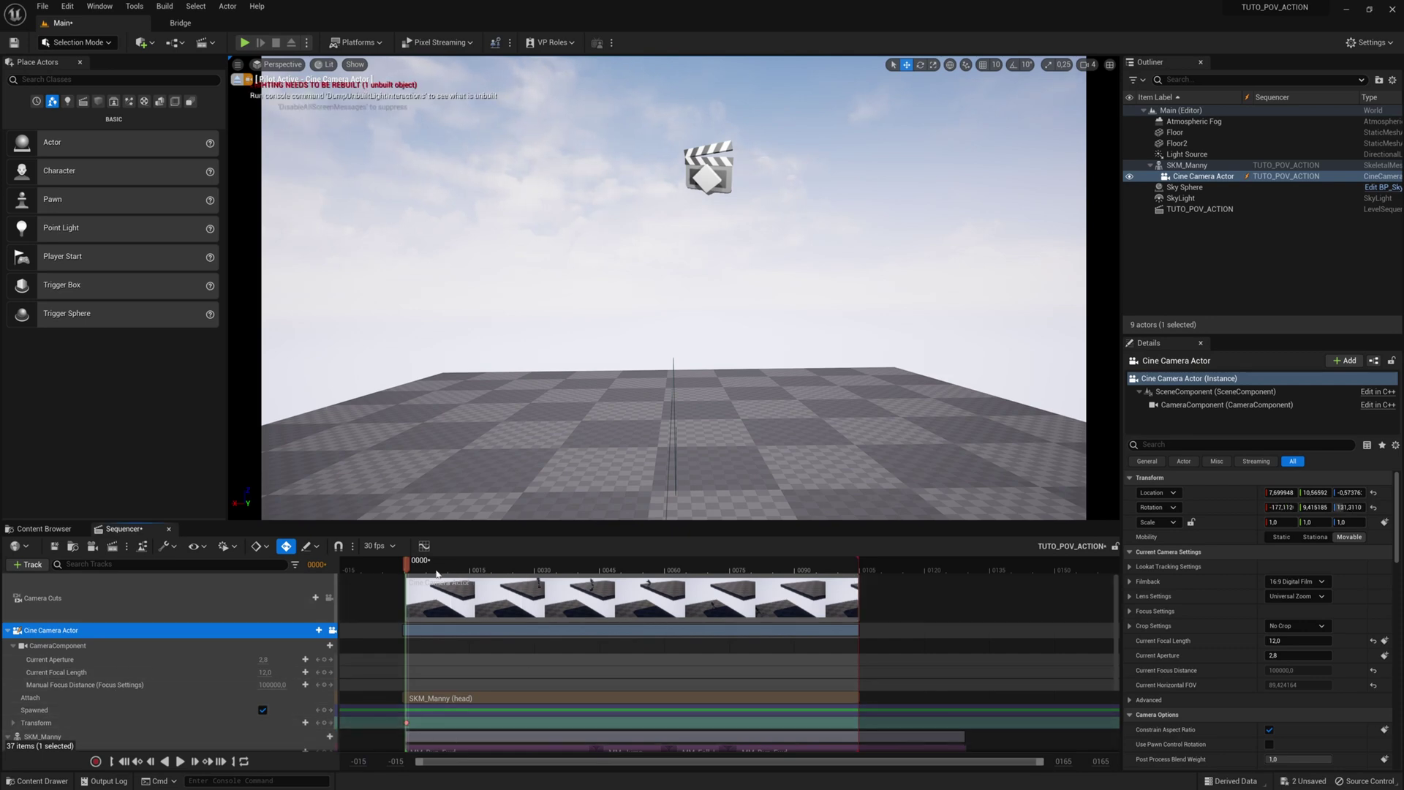
left_click_drag(421, 567, 507, 634)
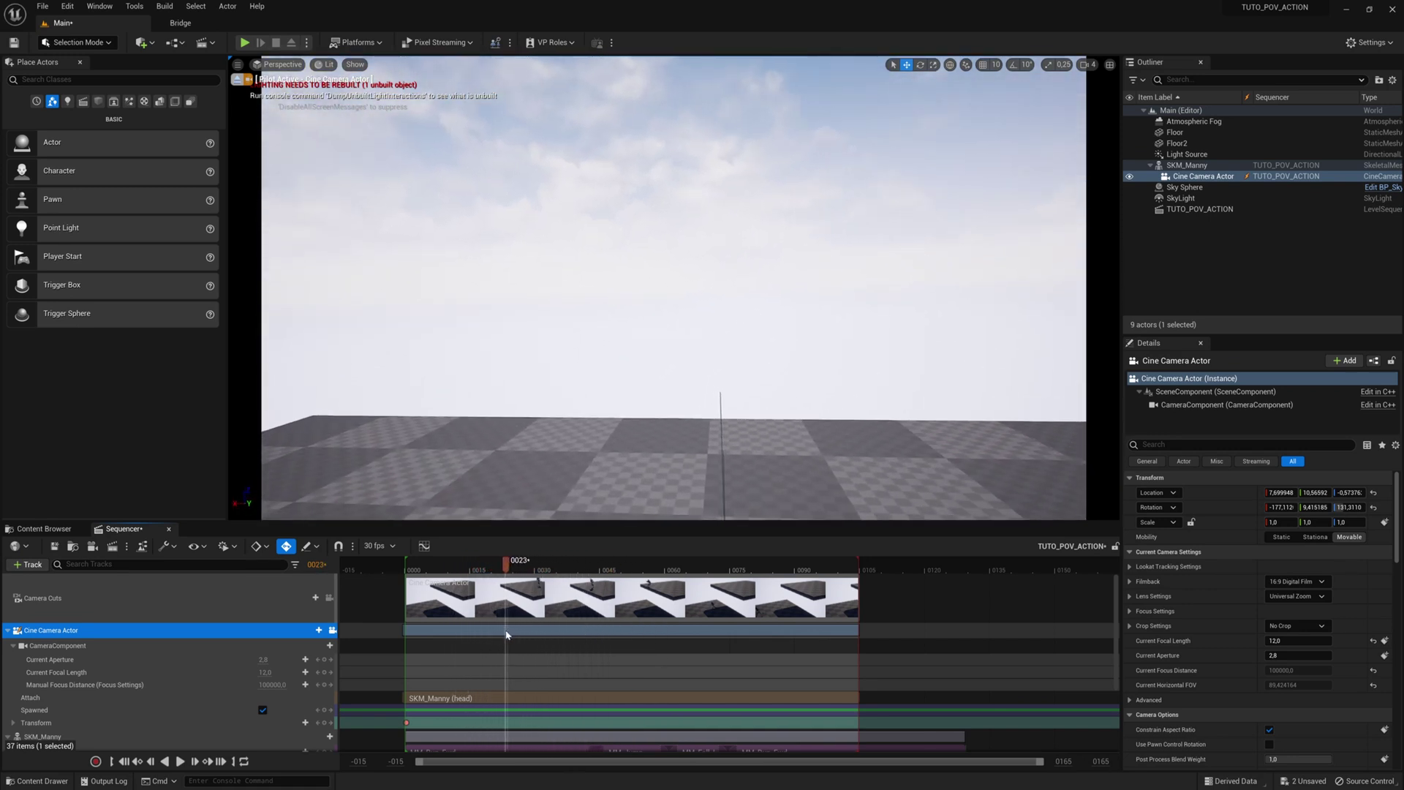
left_click(324, 724)
- Tilt the camera down toward the lower platform at frames 42 and 58, keying its rotation at both
left_click_drag(506, 565, 585, 585)
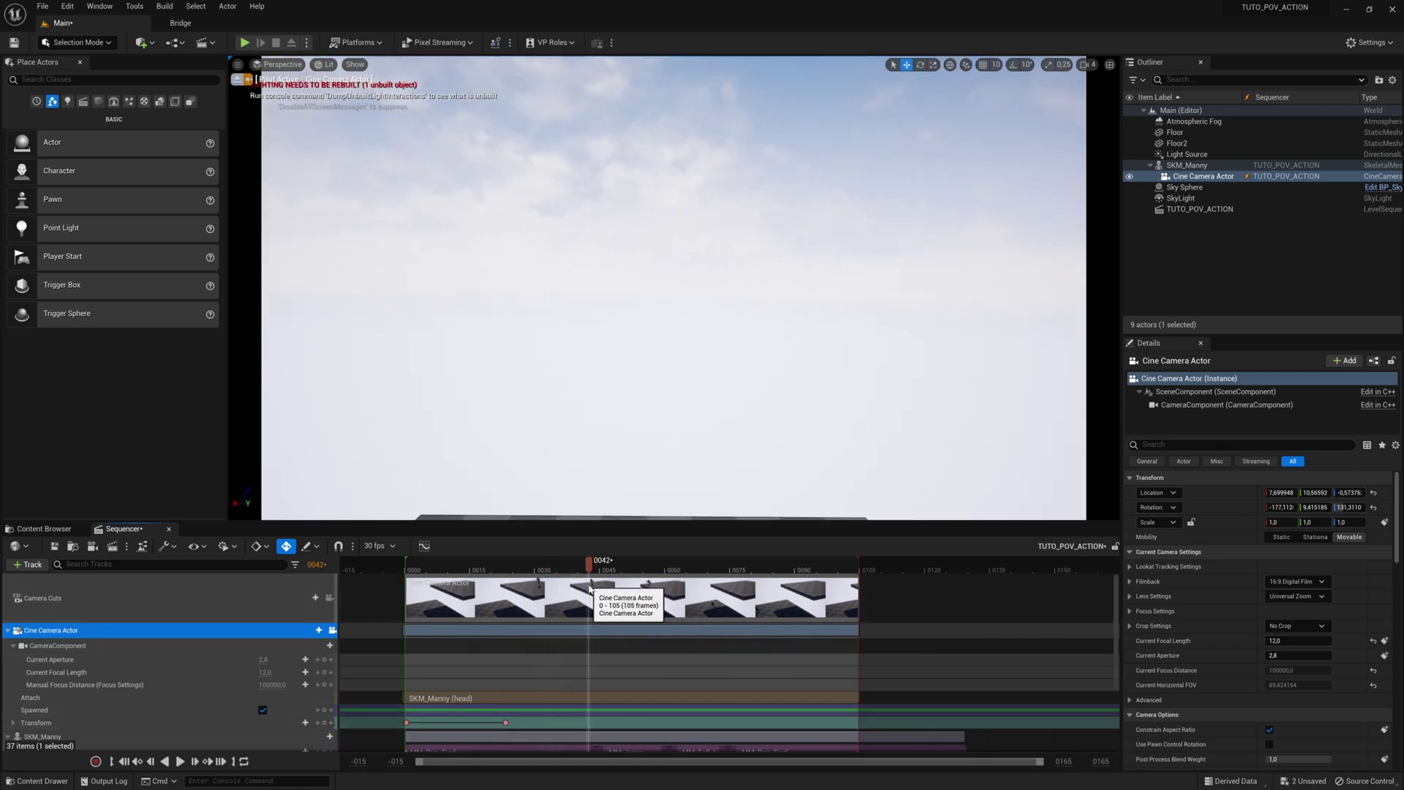
right_click_drag(674, 287, 677, 425)
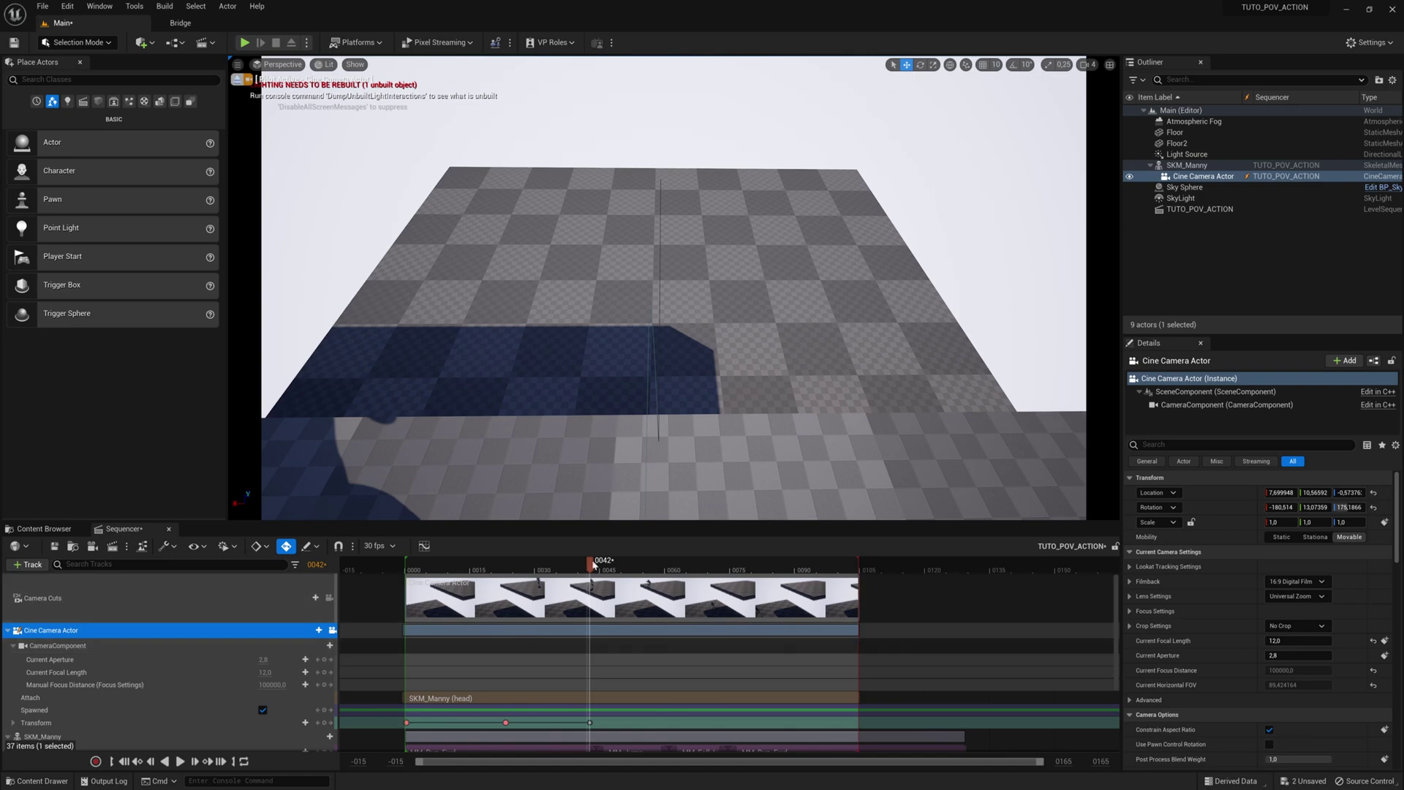
left_click_drag(592, 569, 658, 599)
right_click_drag(674, 365, 677, 440)
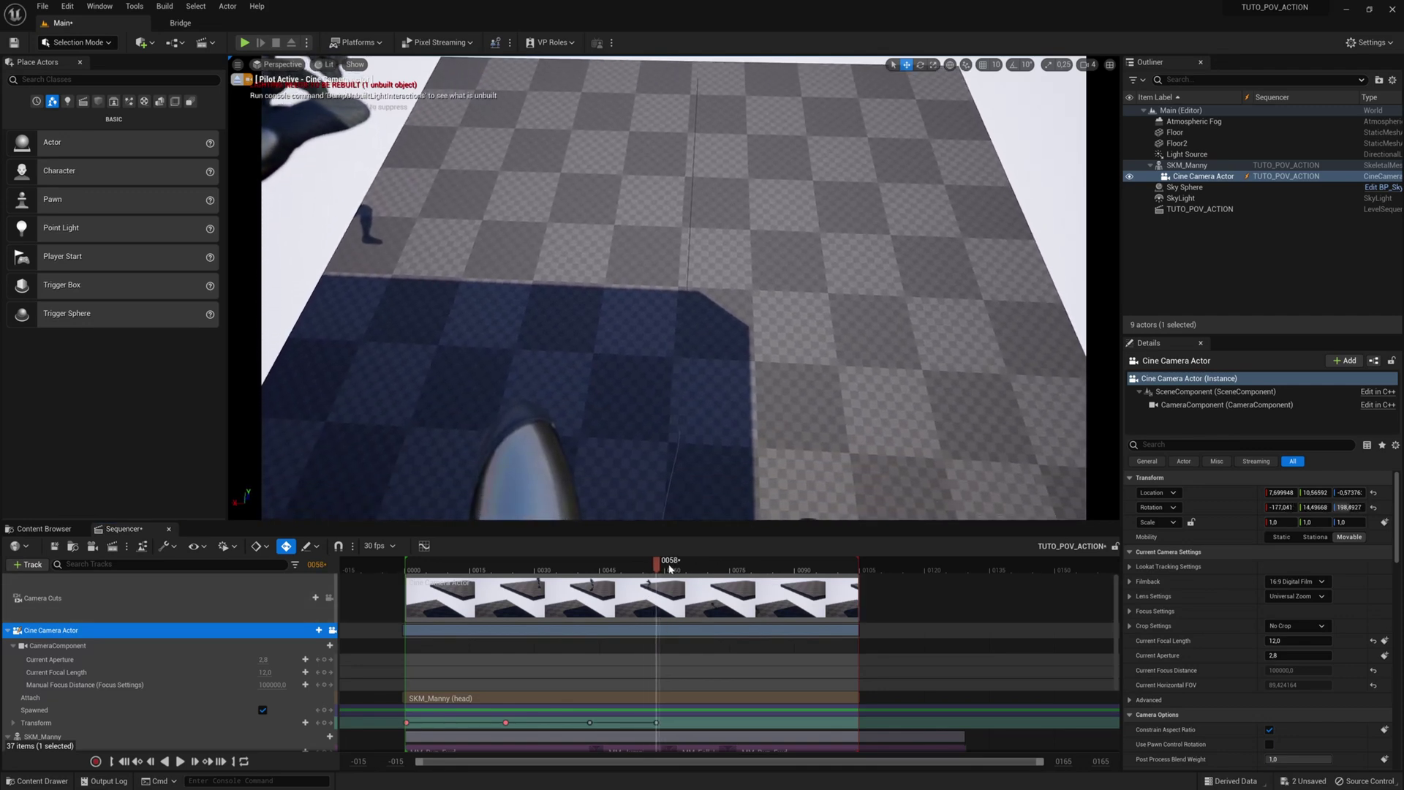
- Aim the camera ahead across the lower platform at frame 80 and level it with a Roll of about -187.7
left_click_drag(670, 569, 752, 581)
right_click_drag(807, 366, 715, 326)
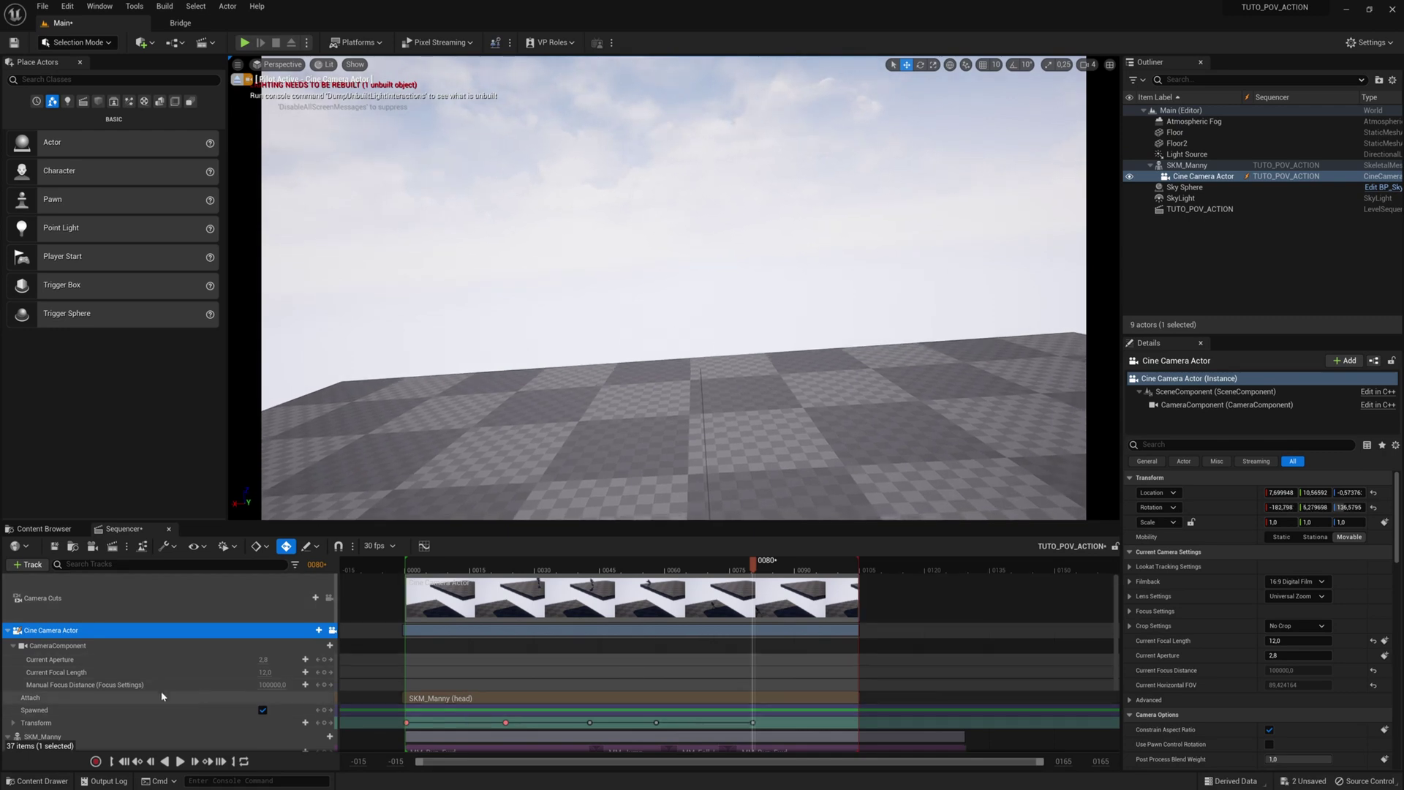
left_click(14, 723)
scroll(16, 705, "down", 1)
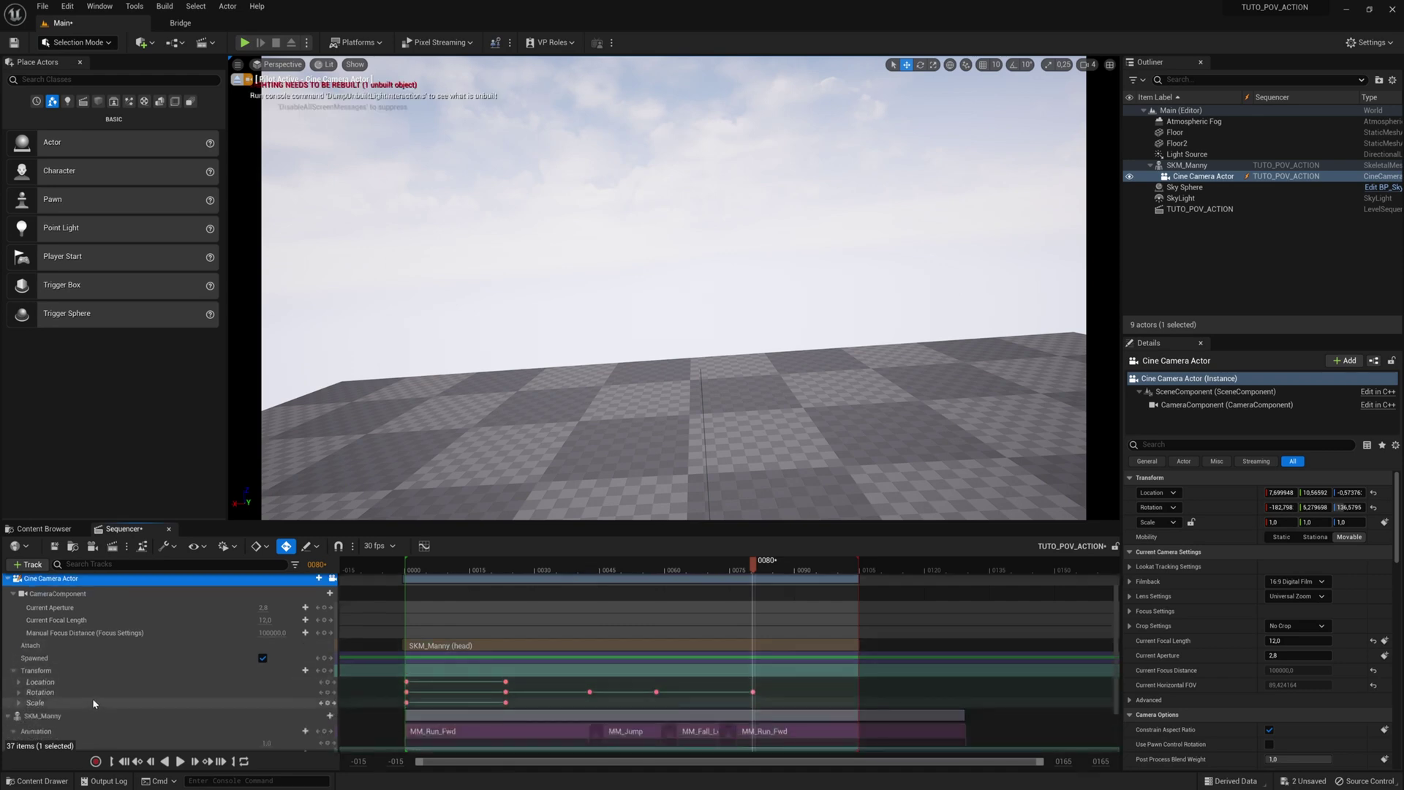
left_click(18, 693)
scroll(44, 703, "down", 1)
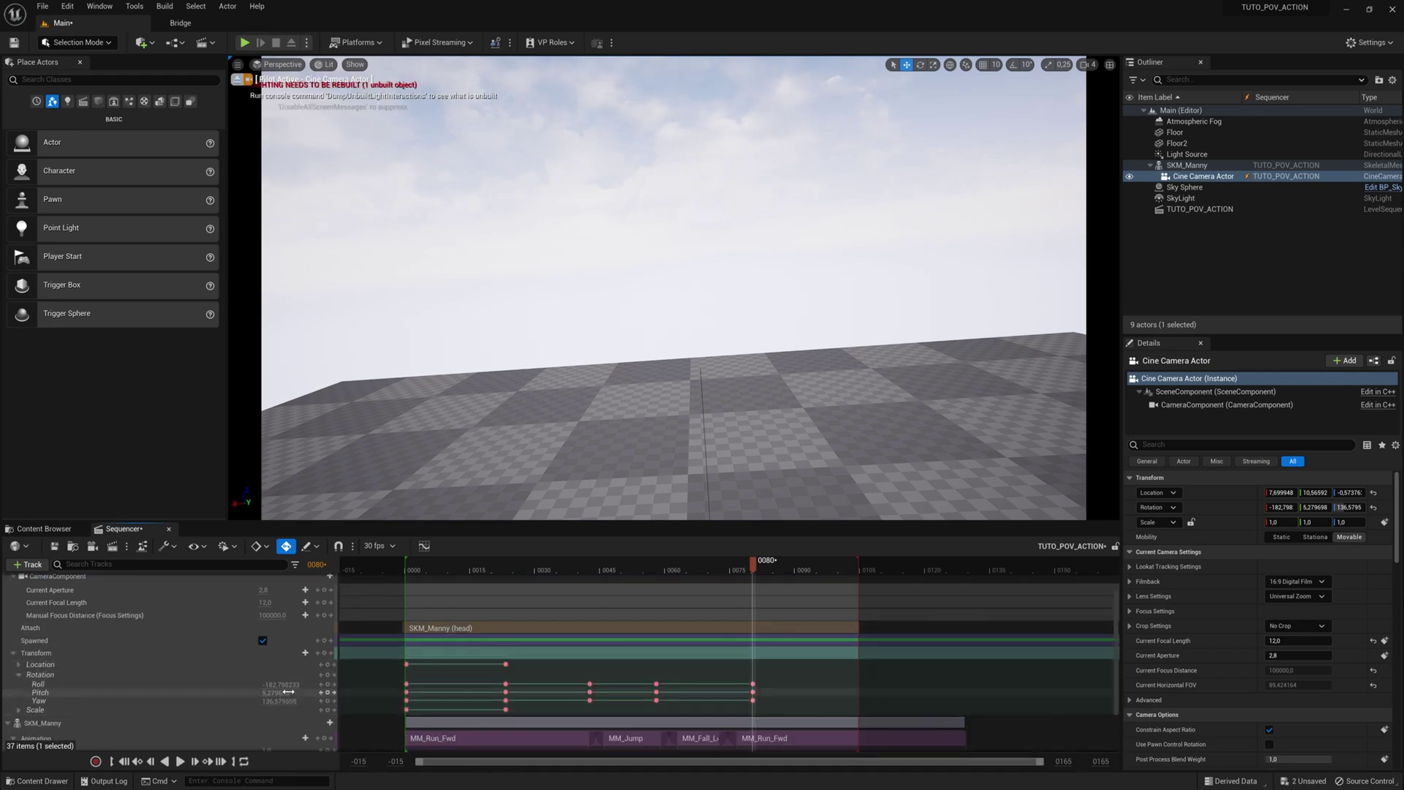
left_click_drag(281, 685, 256, 684)
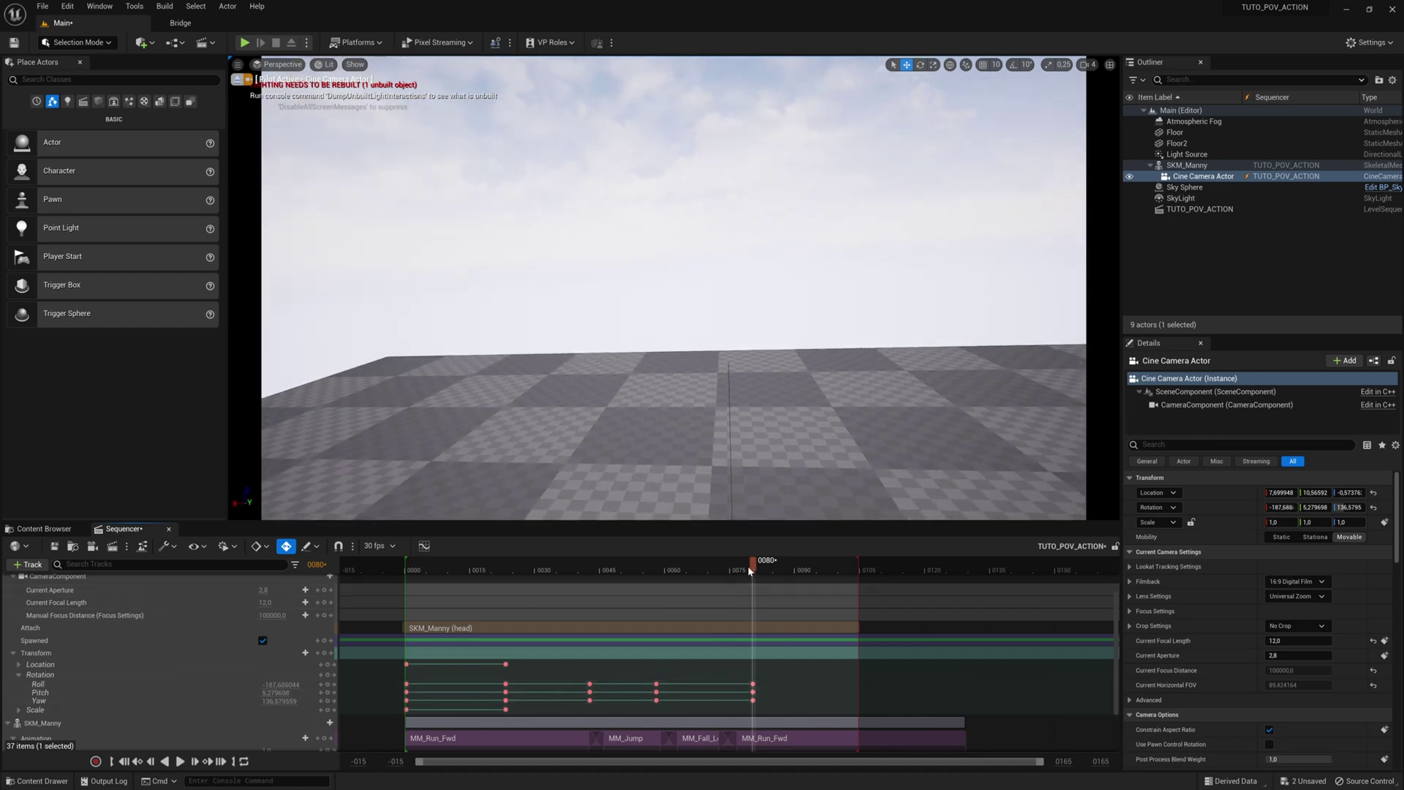
- Replay the sequence from the start through the camera, unlock the camera view and scrub the run and jump from the side
left_click_drag(747, 565, 410, 554)
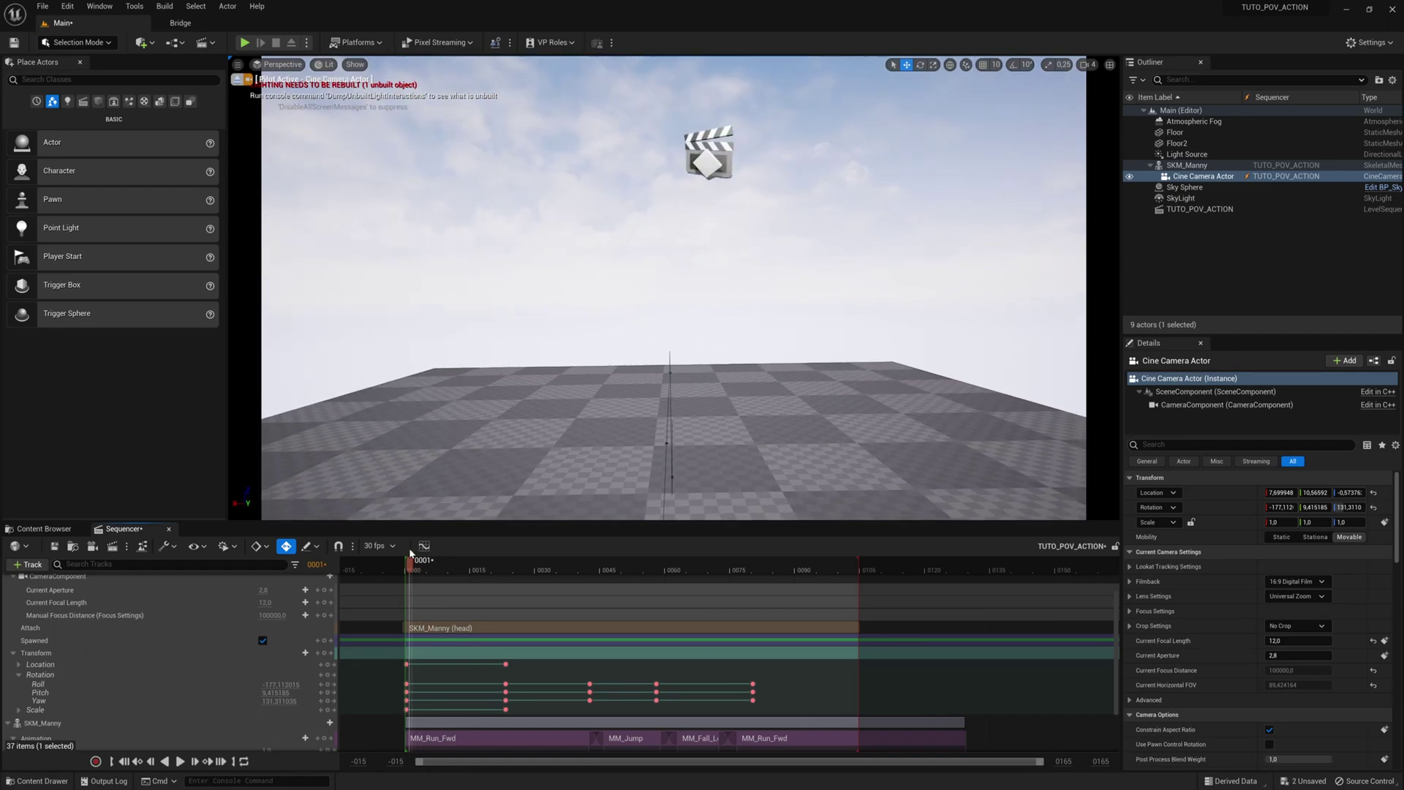
key("space")
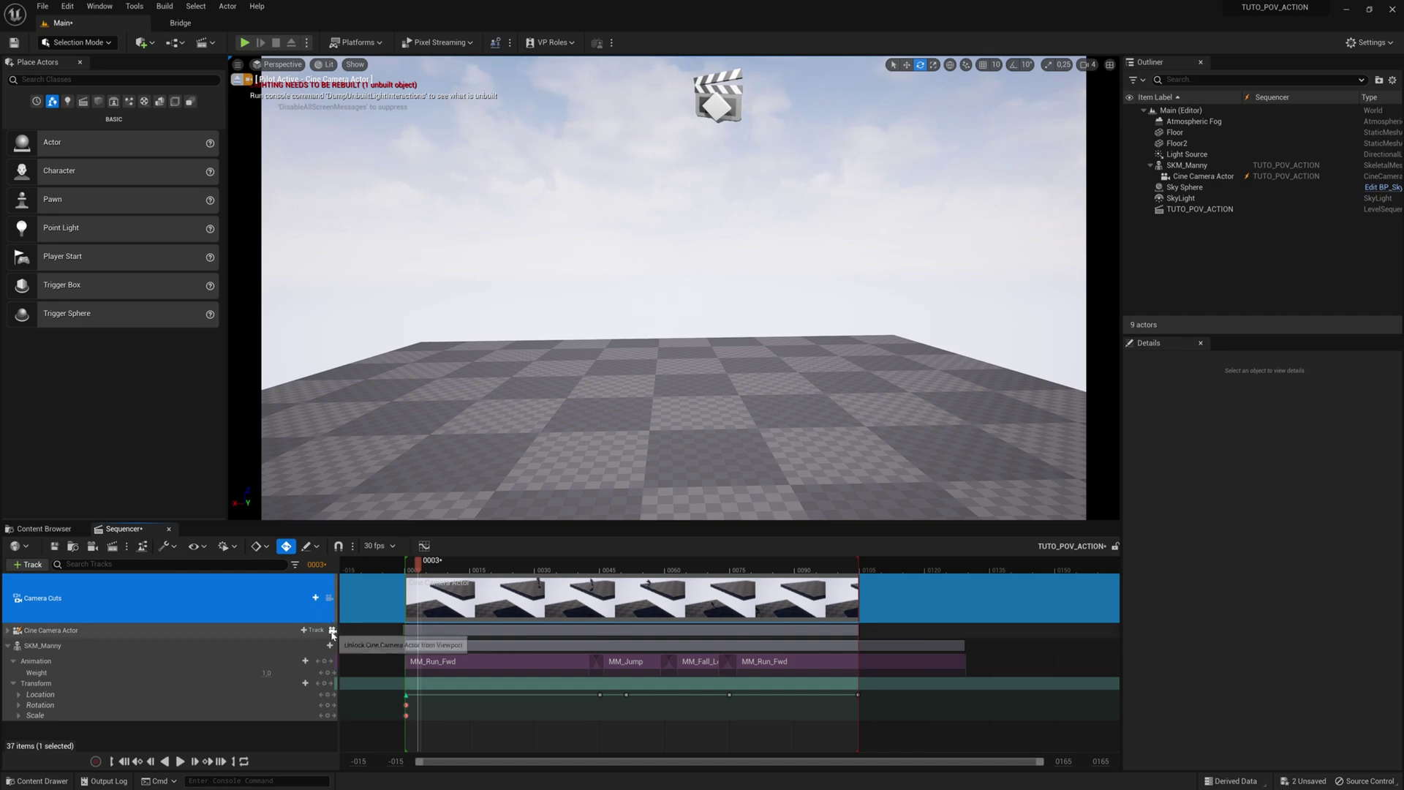
left_click(333, 630)
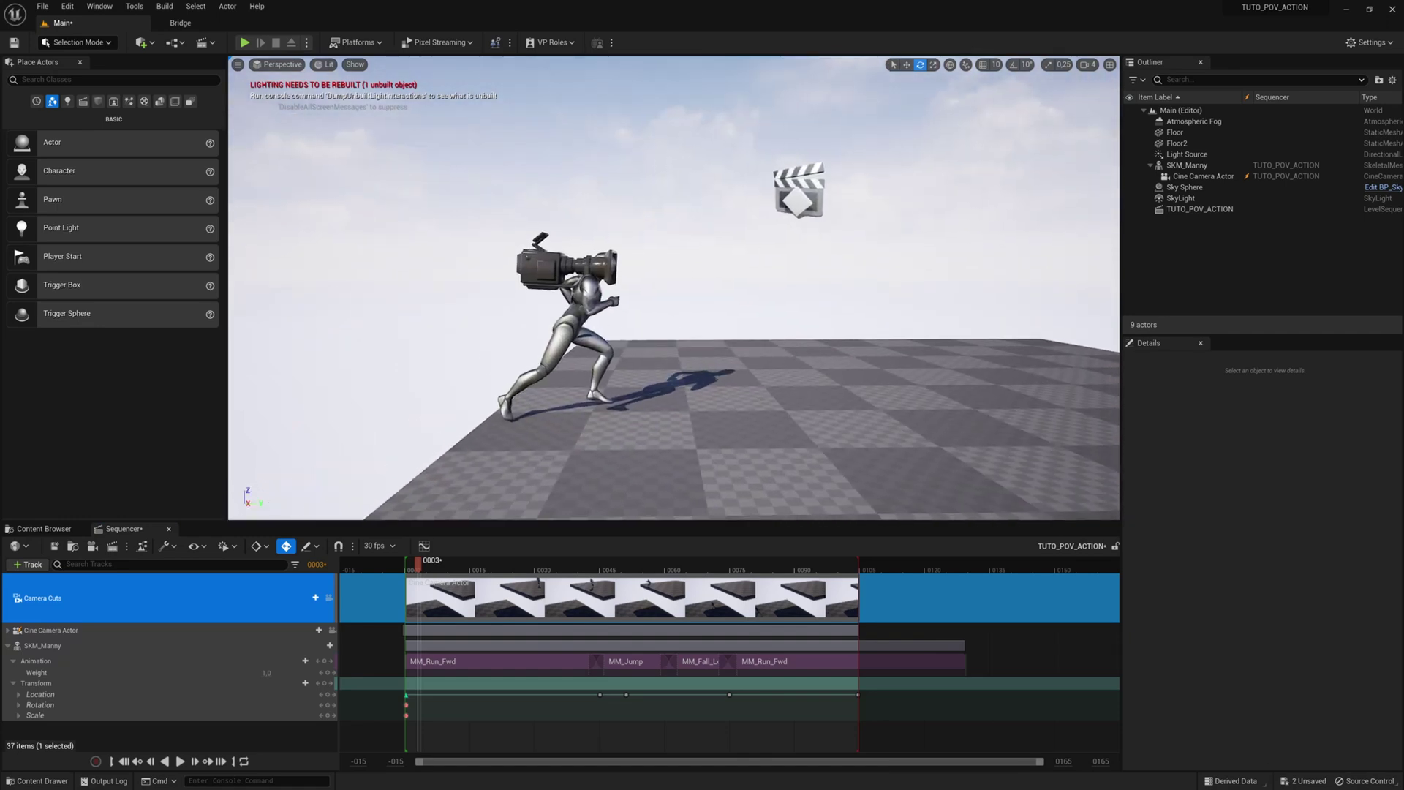
right_click_drag(673, 287, 731, 287)
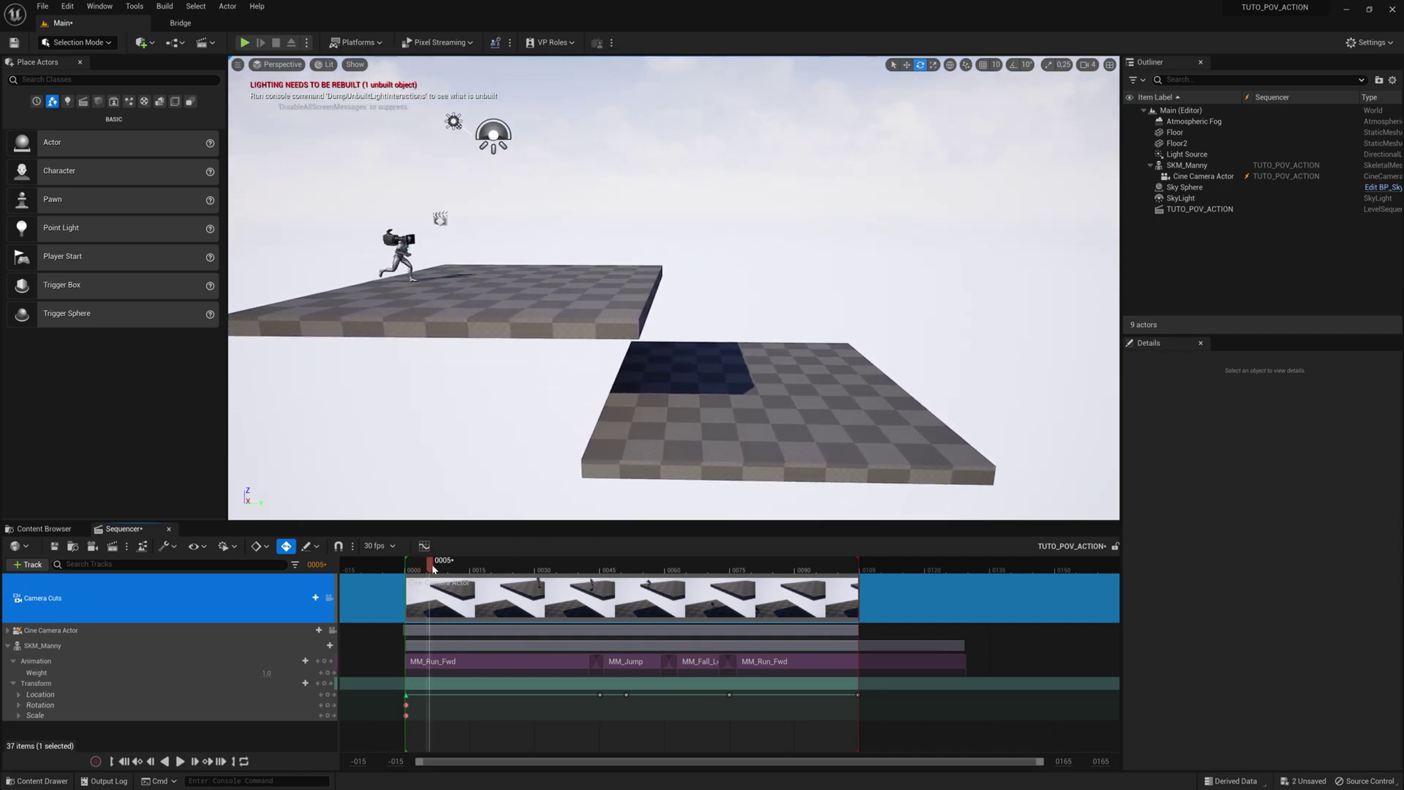
left_click_drag(507, 577, 635, 594)
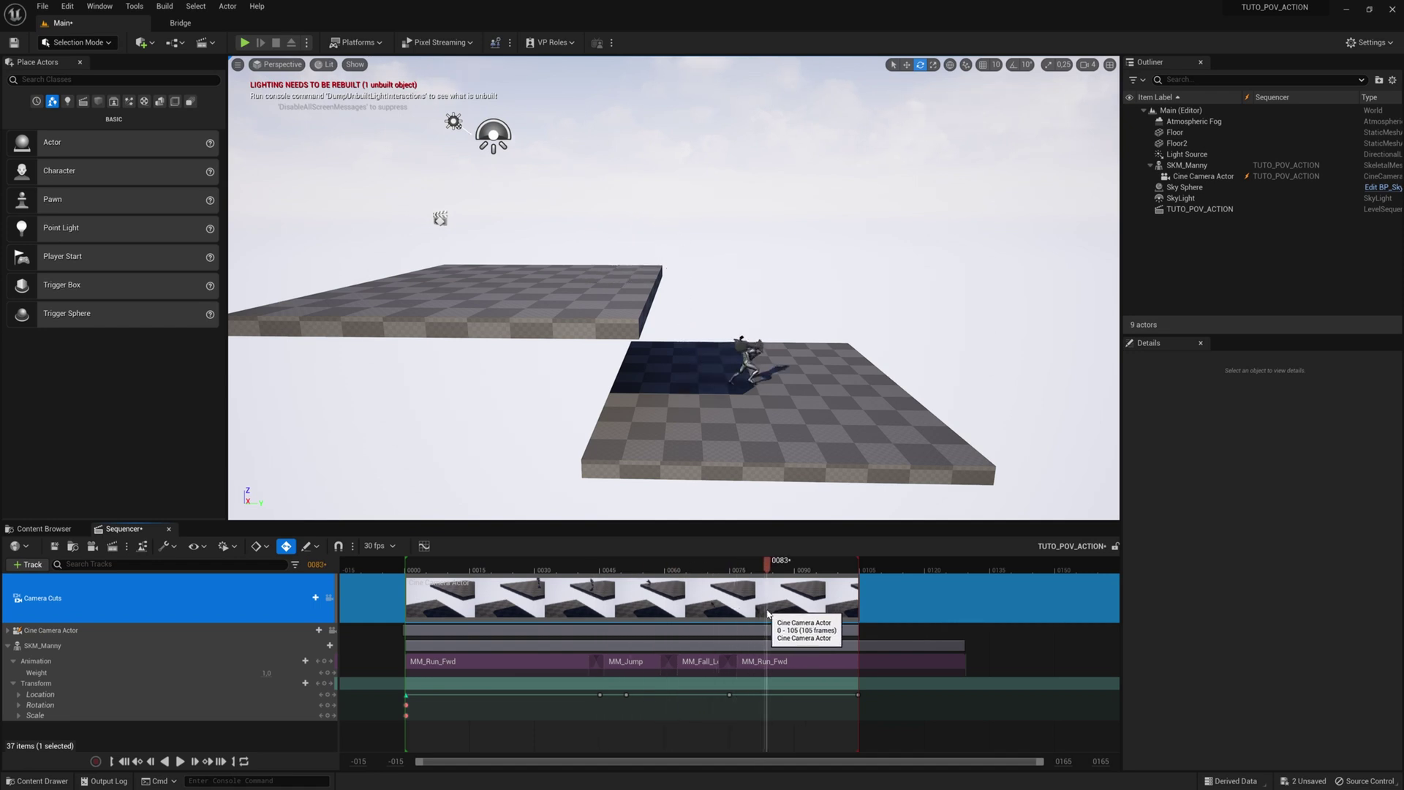
left_click_drag(803, 611, 546, 602)
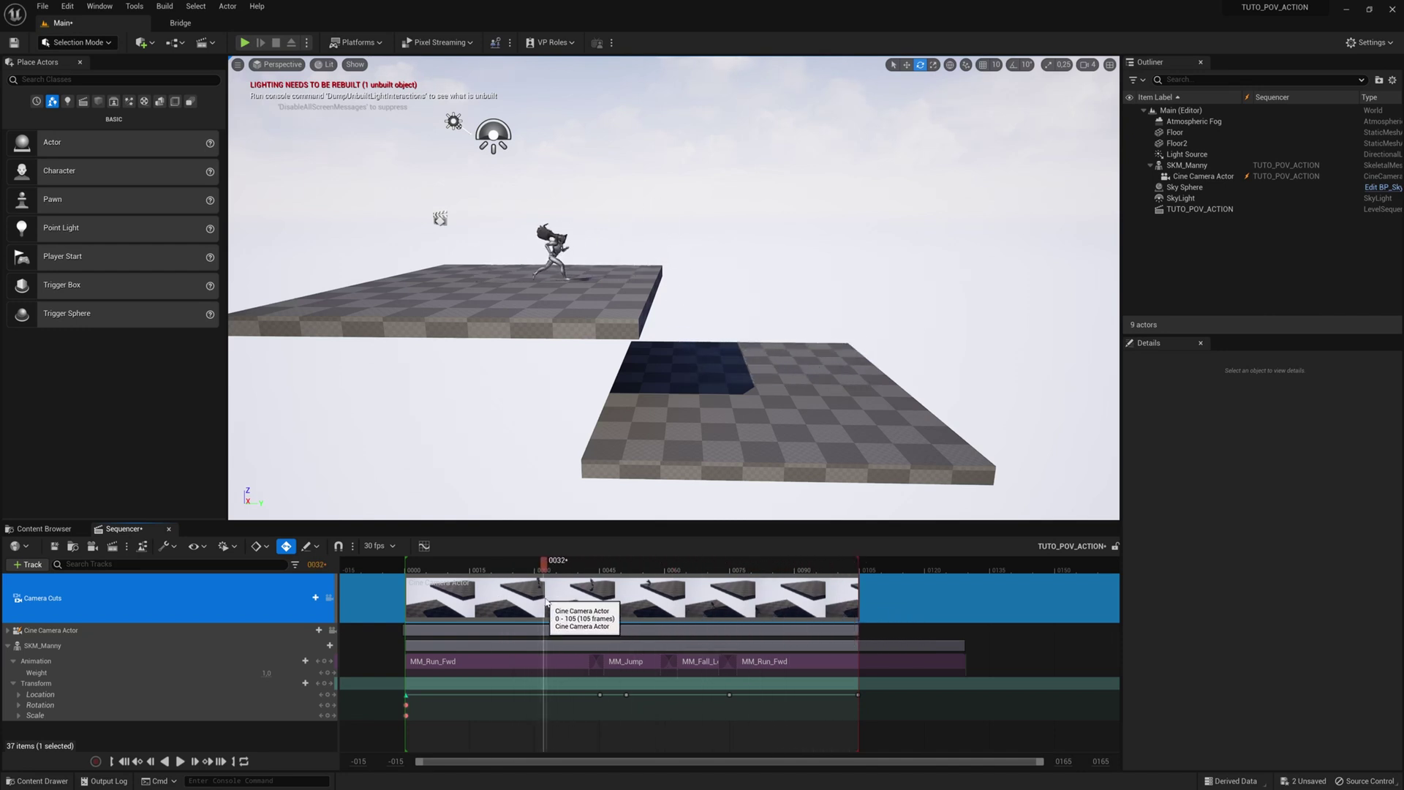